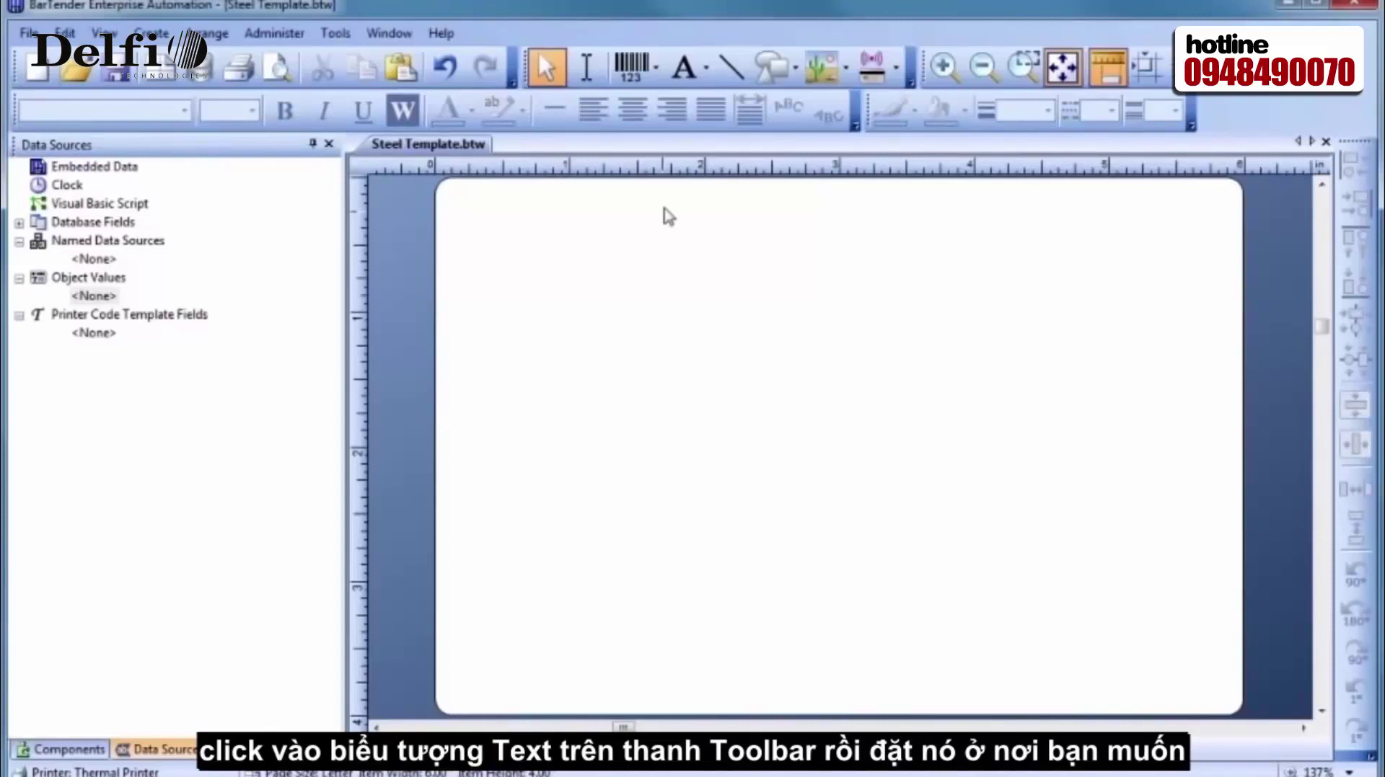
Step: Add a single-line text reading "AISI 309 SS 14" near the label's upper-right corner and enlarge it to about 35 pt
{"action": "left_click", "coordinate": [684, 72]}
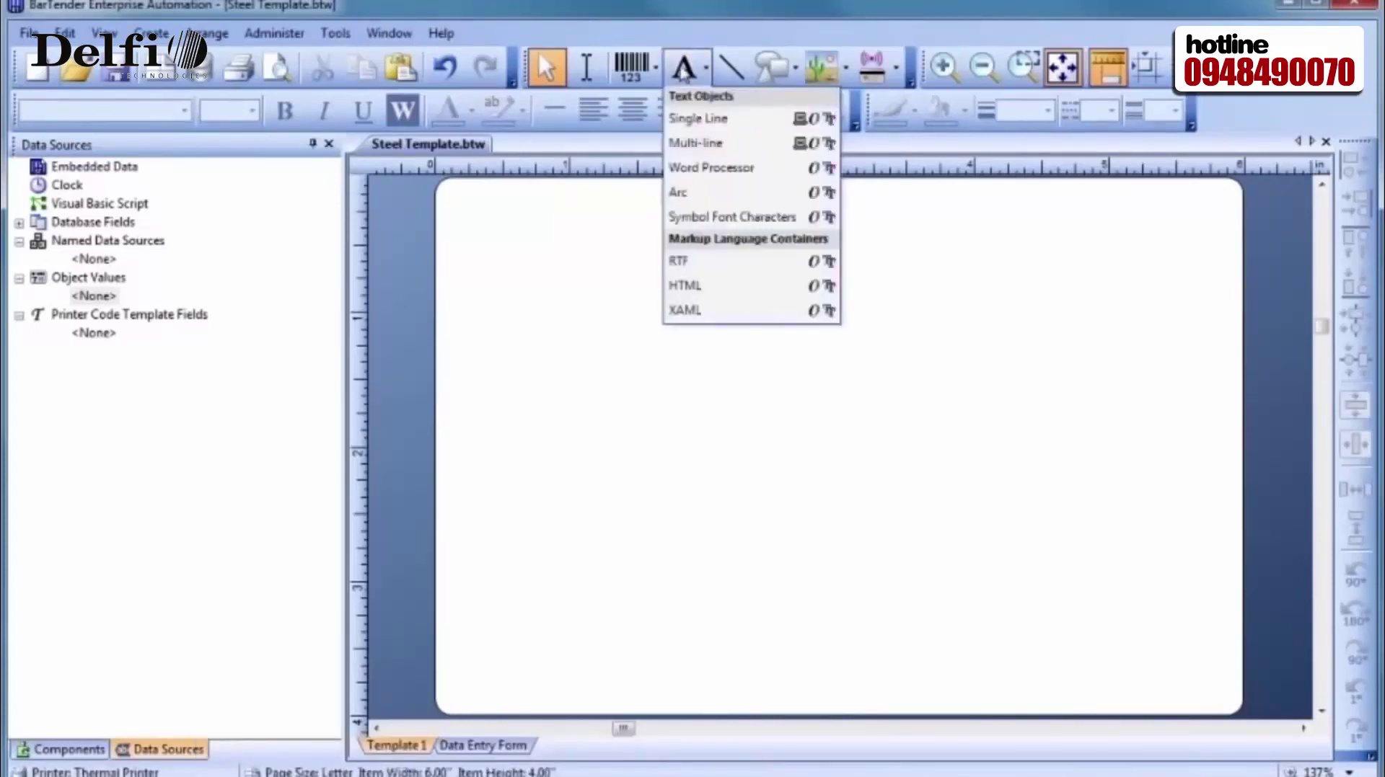
{"action": "left_click", "coordinate": [690, 119]}
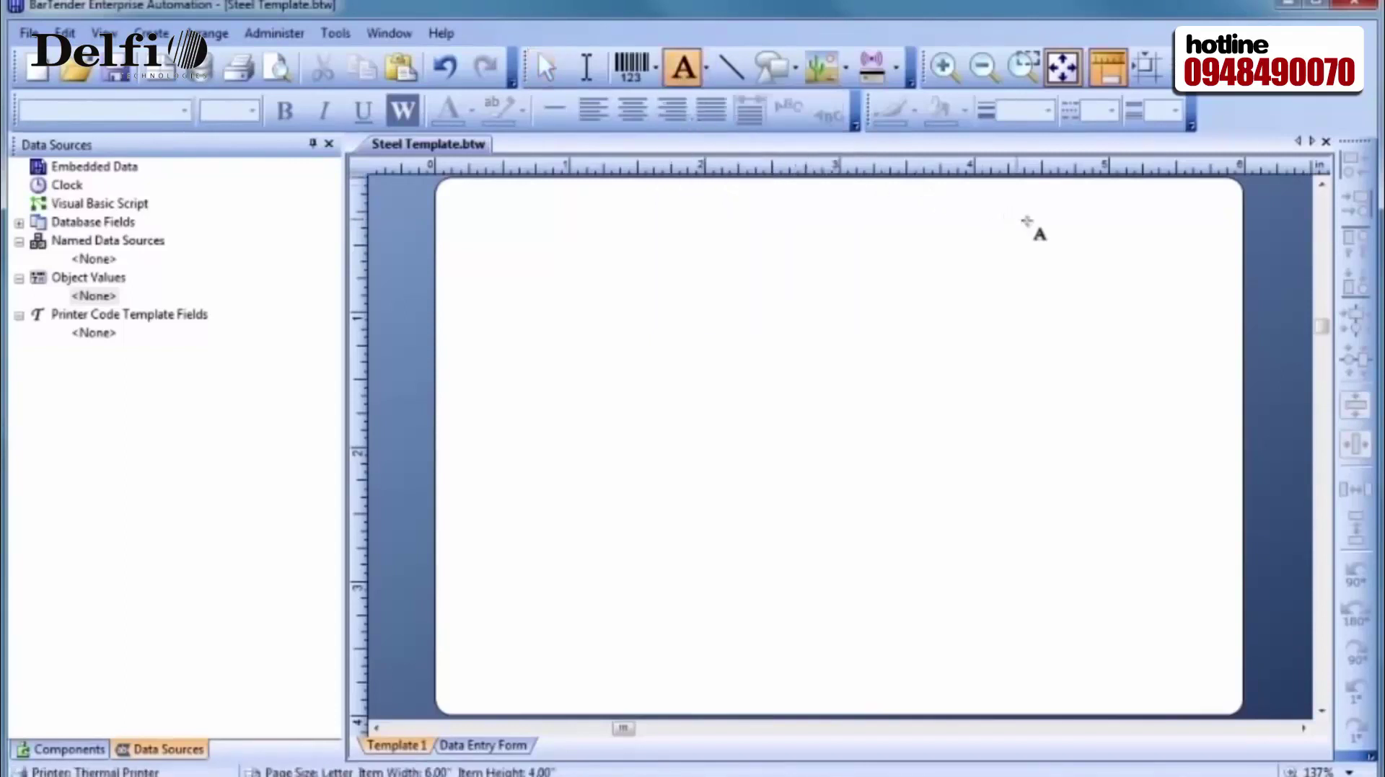
{"action": "left_click", "coordinate": [1143, 258]}
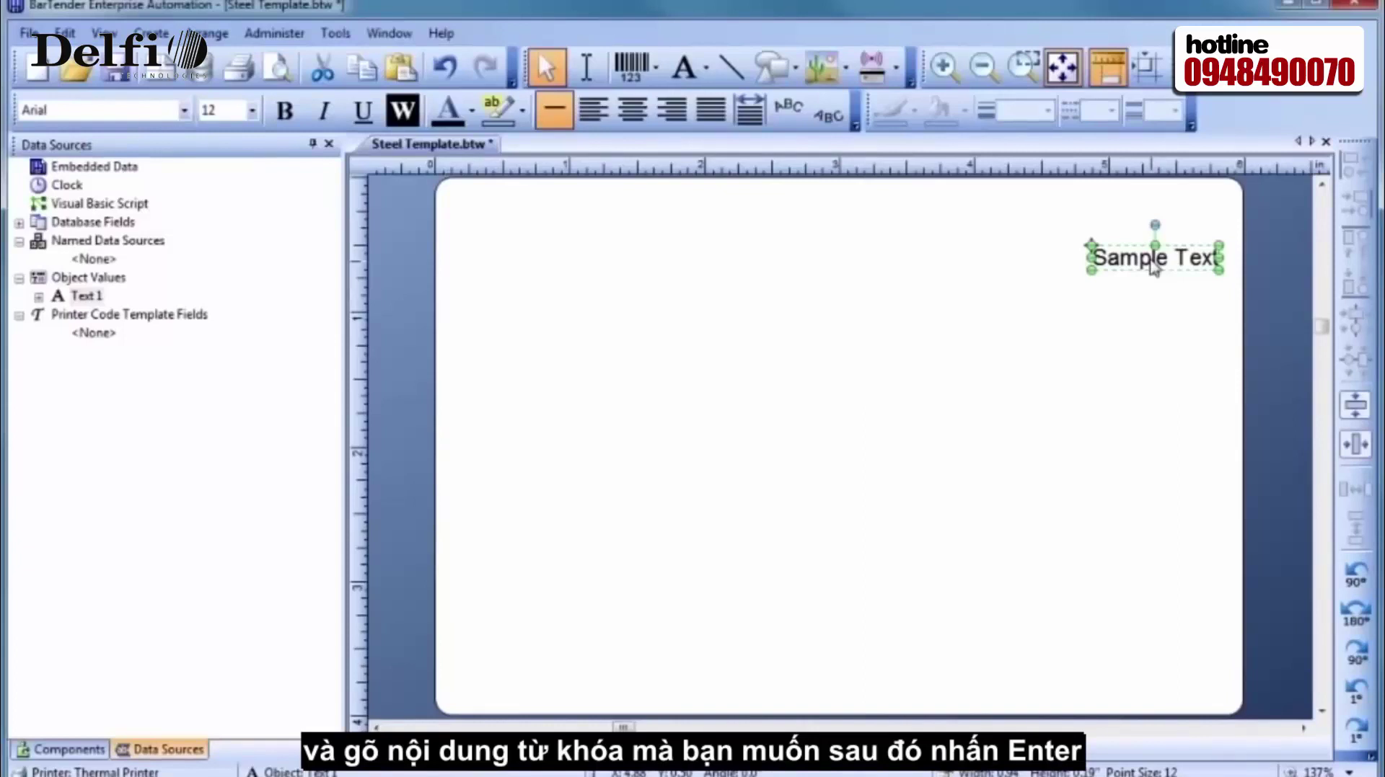
{"action": "double_click", "coordinate": [1154, 259]}
{"action": "type", "text": "AISI 309 SS 14"}
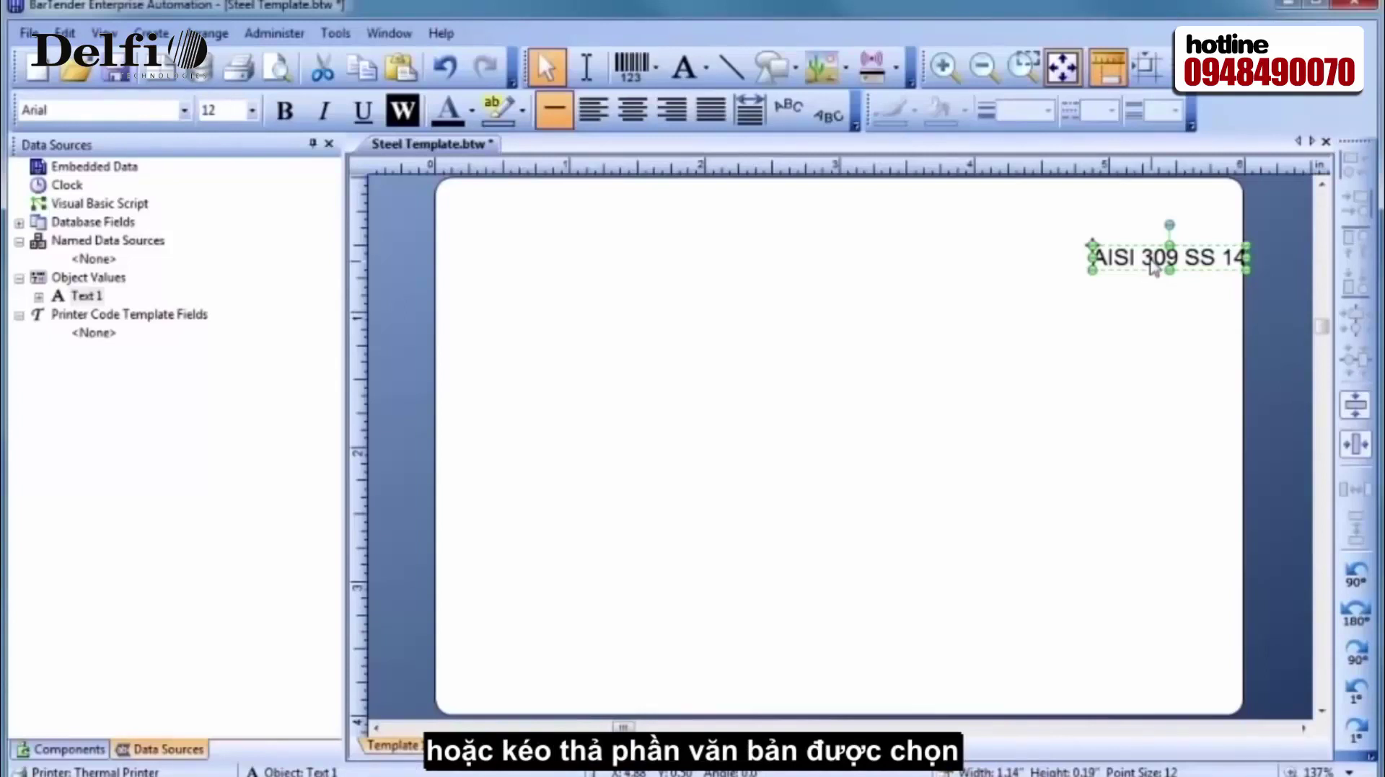
{"action": "left_click_drag", "start_coordinate": [1073, 242], "coordinate": [797, 196]}
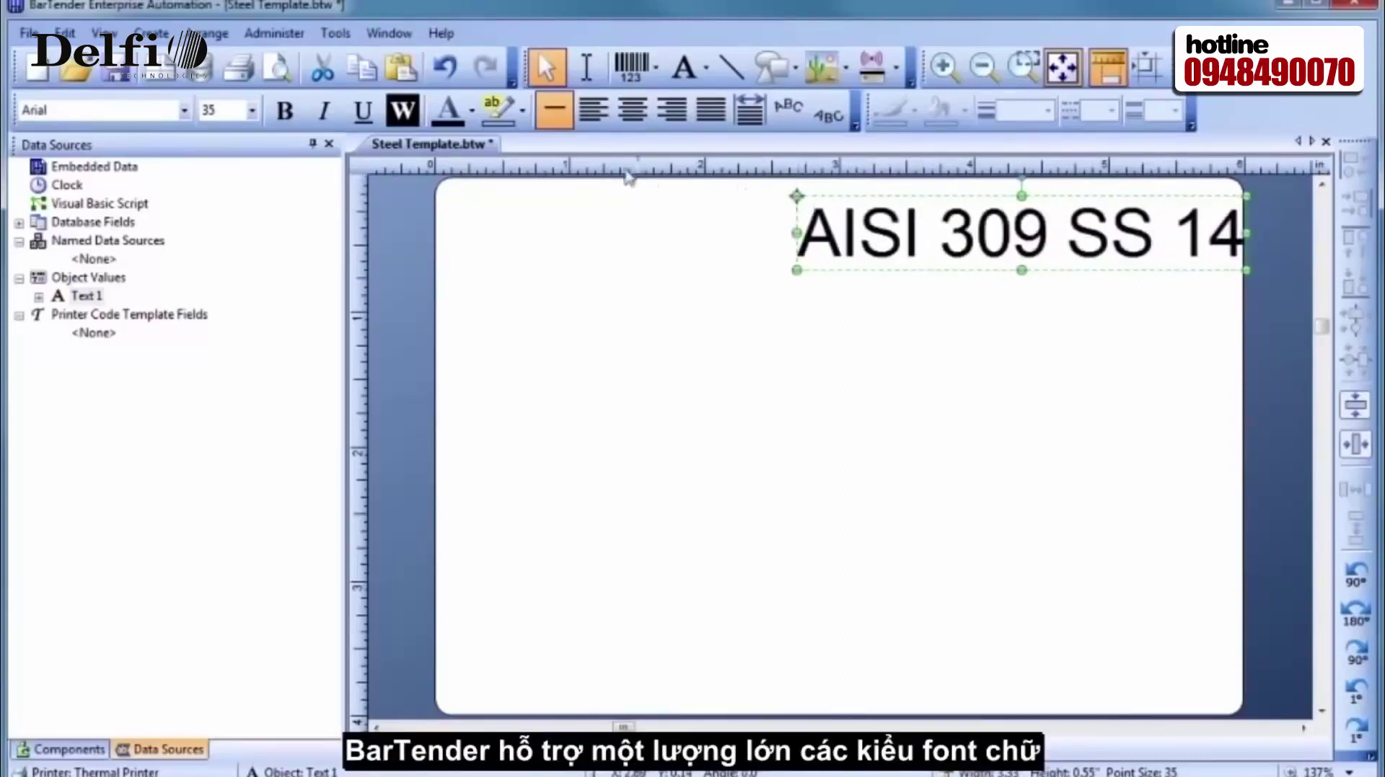
Step: Format the "AISI 309 SS 14" text as bold Times New Roman at 36 pt
{"action": "left_click", "coordinate": [185, 111]}
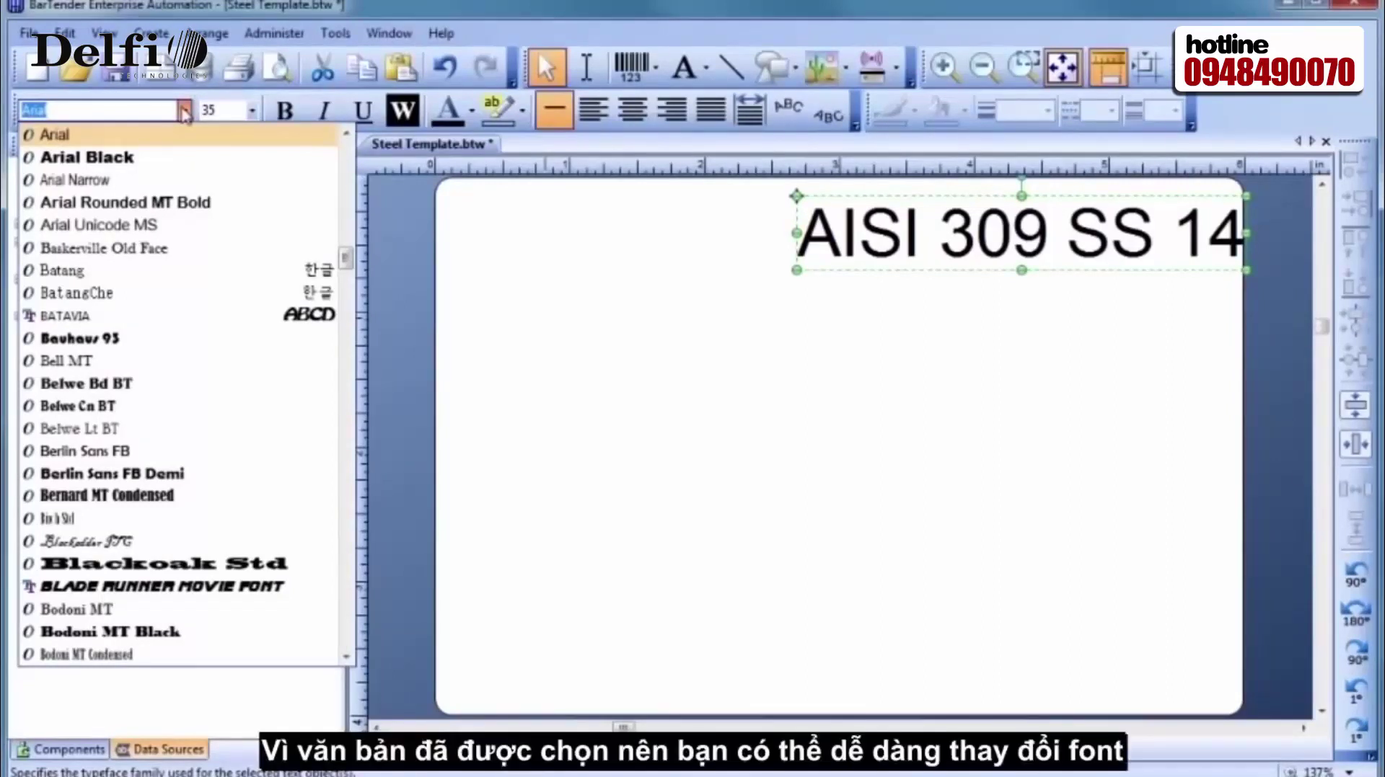
{"action": "type", "text": "Times New Roman"}
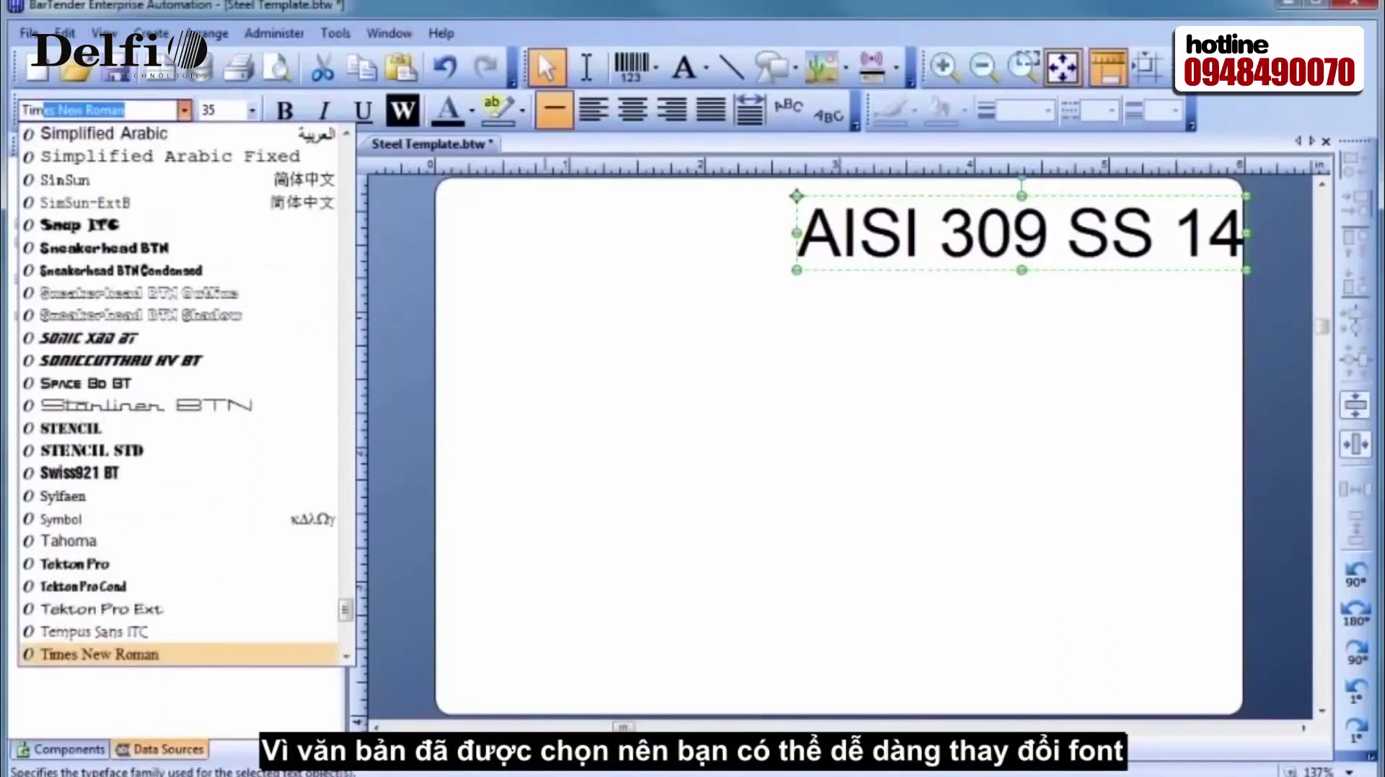
{"action": "key", "text": "Return"}
{"action": "left_click", "coordinate": [209, 112]}
{"action": "type", "text": "36"}
{"action": "key", "text": "Return"}
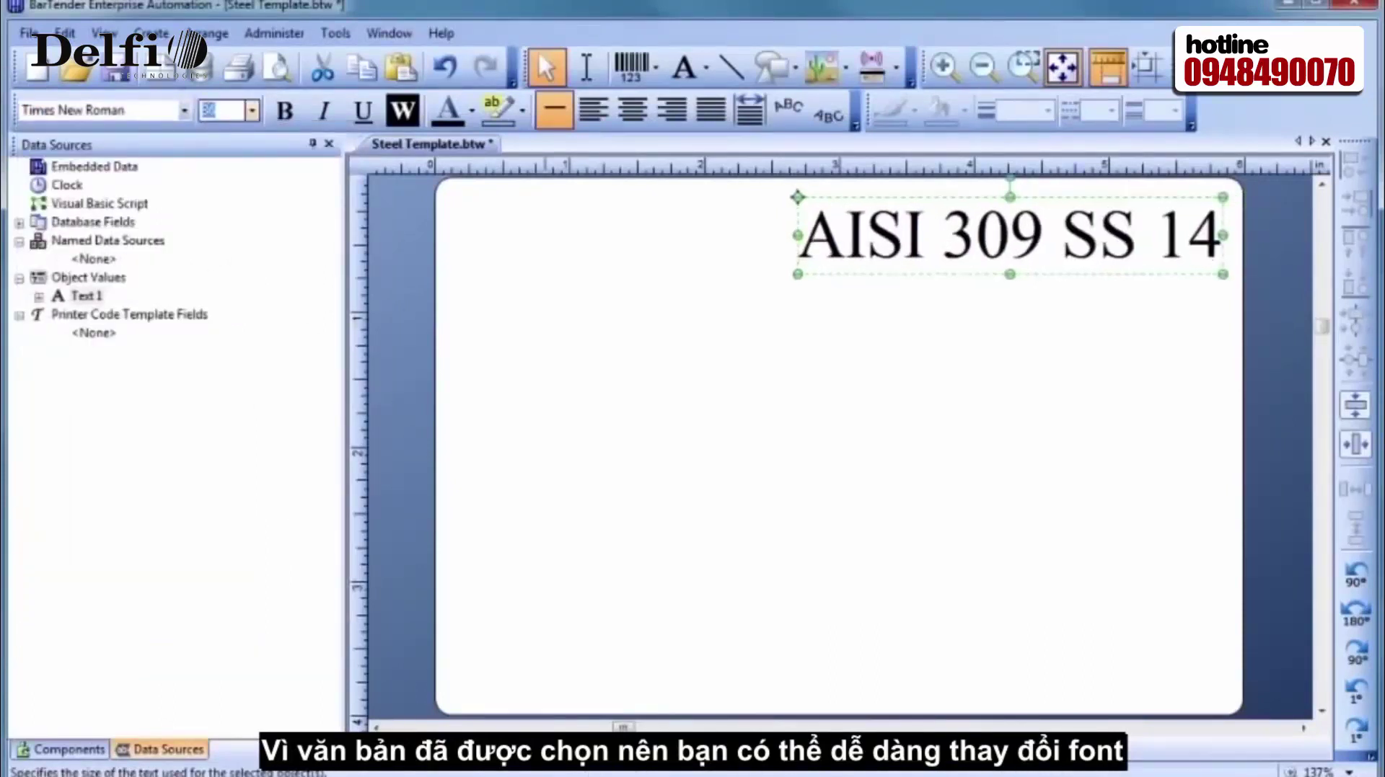
{"action": "left_click", "coordinate": [284, 112]}
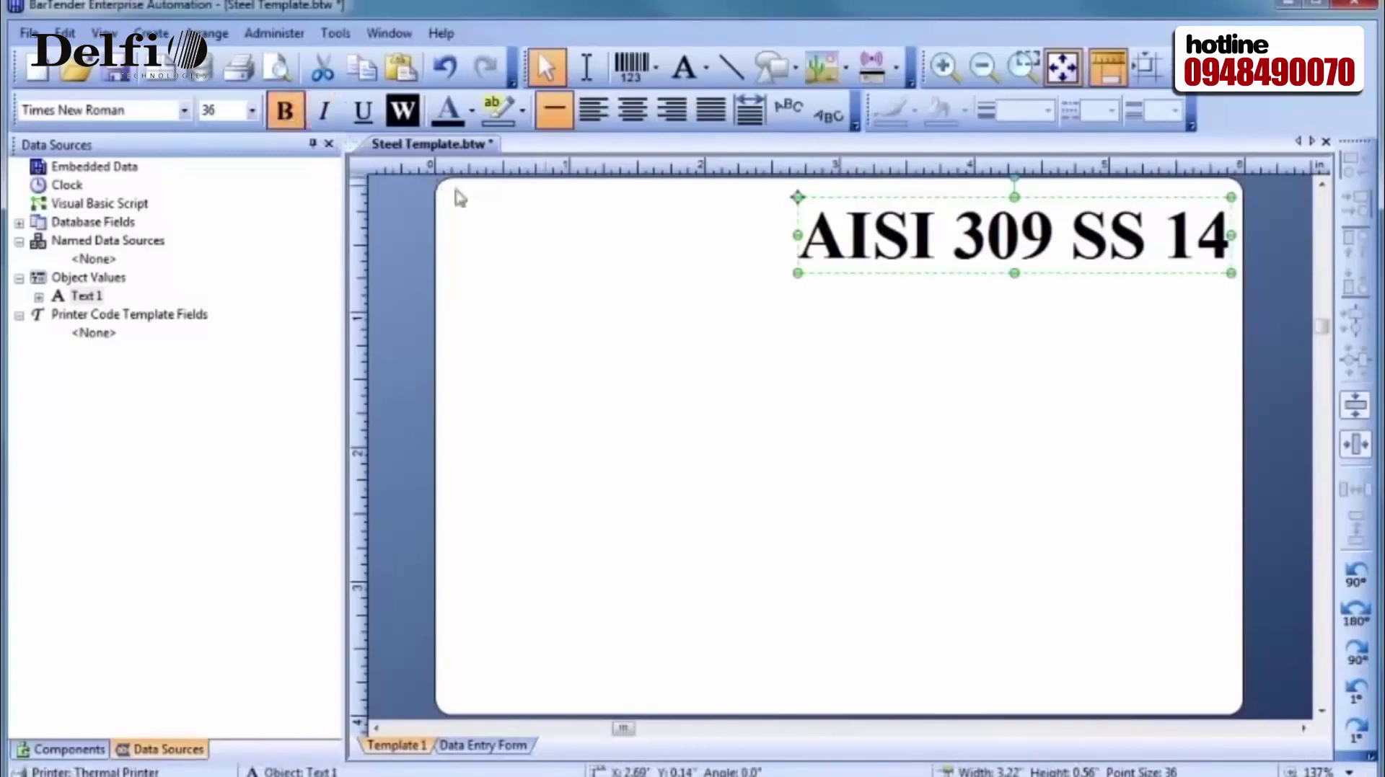
{"action": "left_click", "coordinate": [646, 281]}
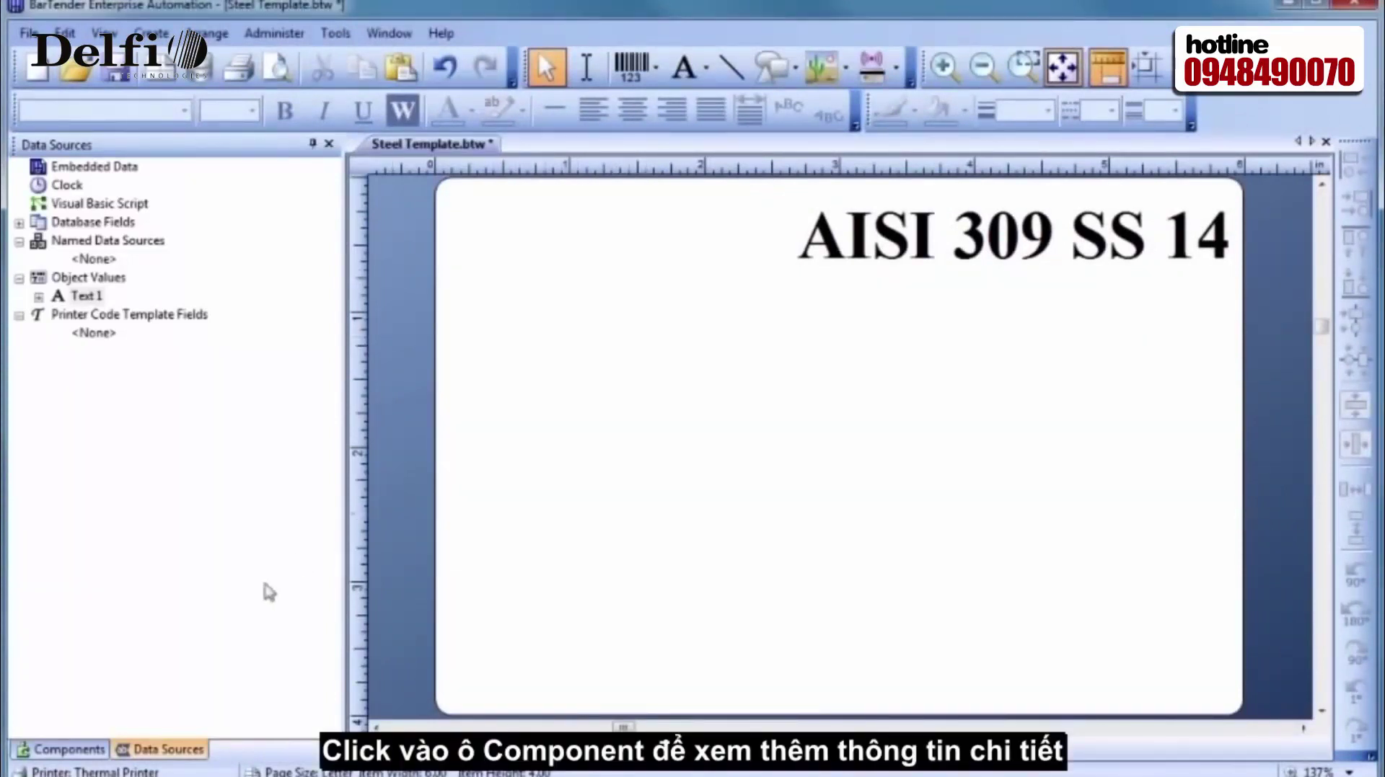
Step: View the sample components, return to the data sources, and narrow that pane to give the label more room
{"action": "left_click", "coordinate": [68, 750]}
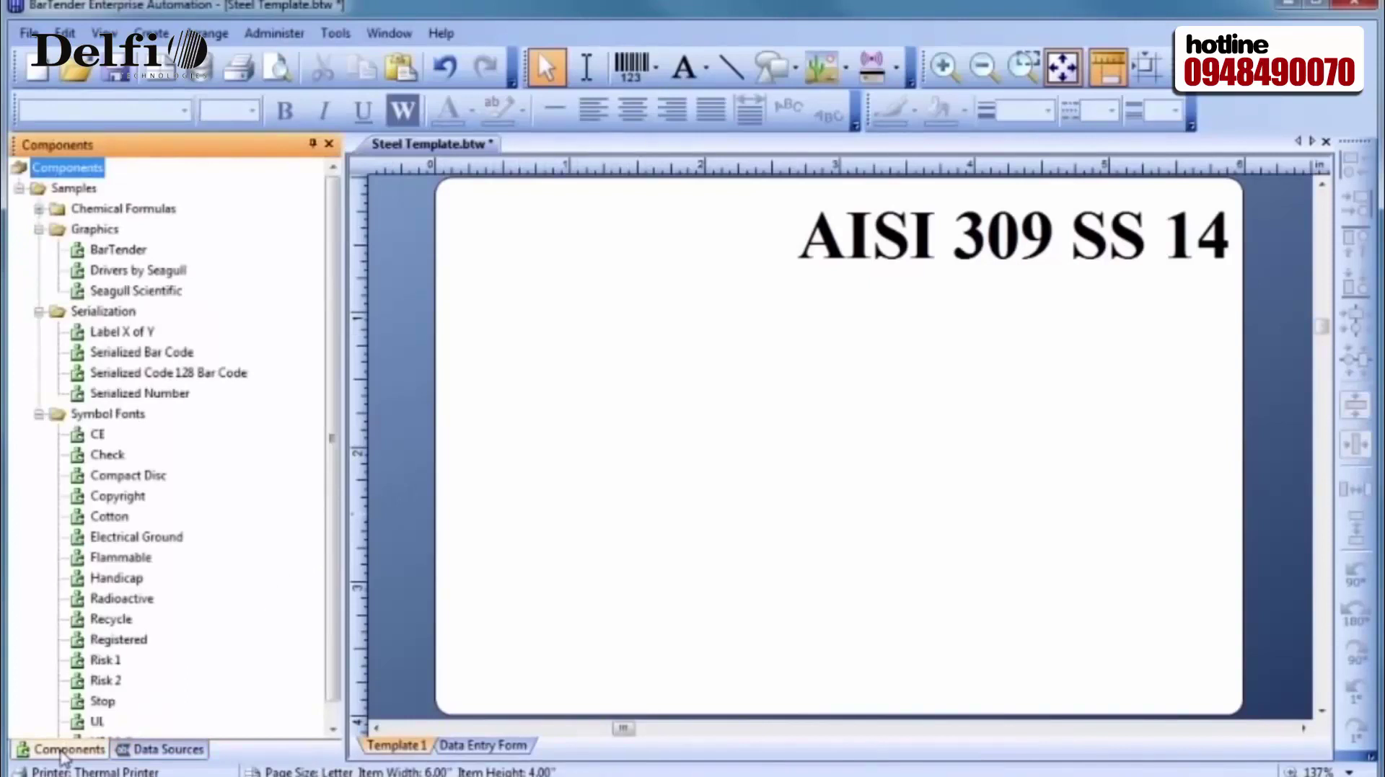
{"action": "left_click", "coordinate": [162, 750]}
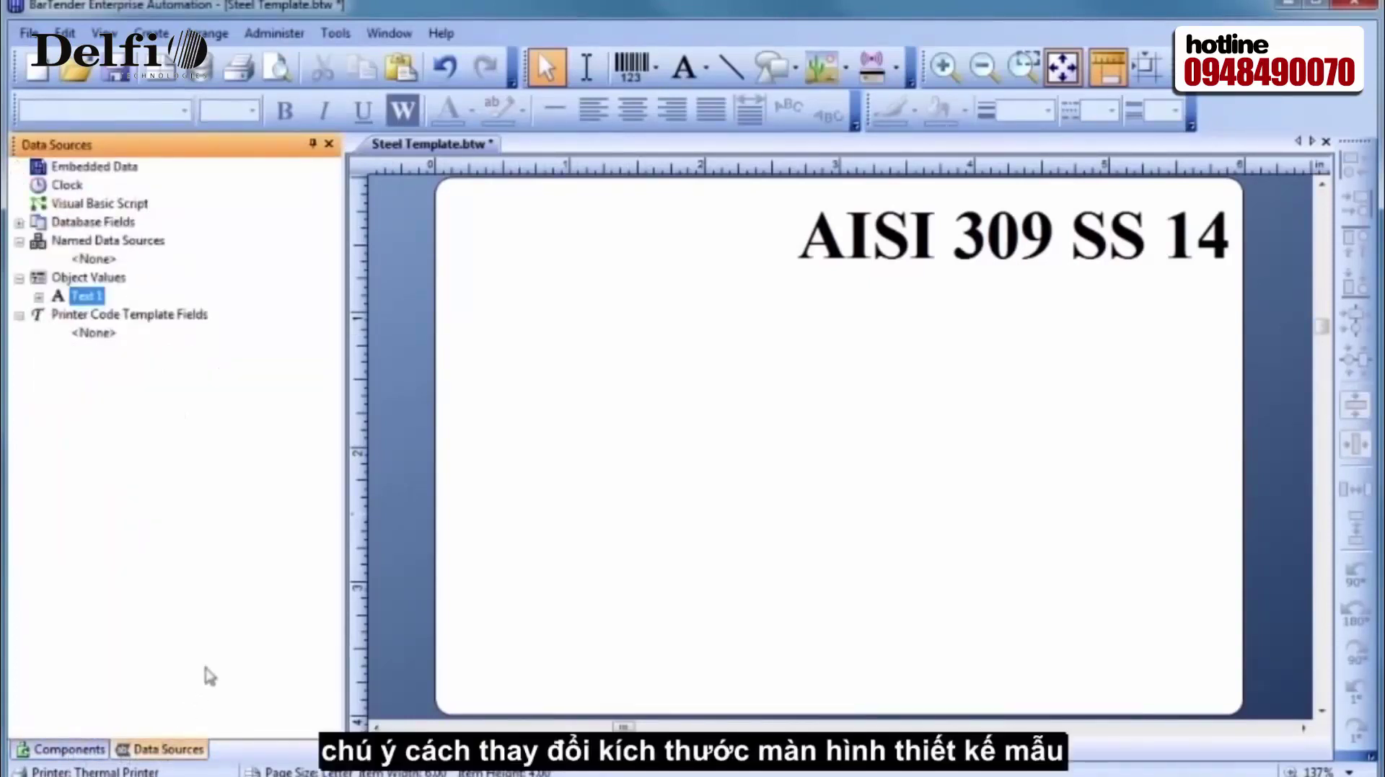
{"action": "left_click_drag", "start_coordinate": [341, 432], "coordinate": [256, 442]}
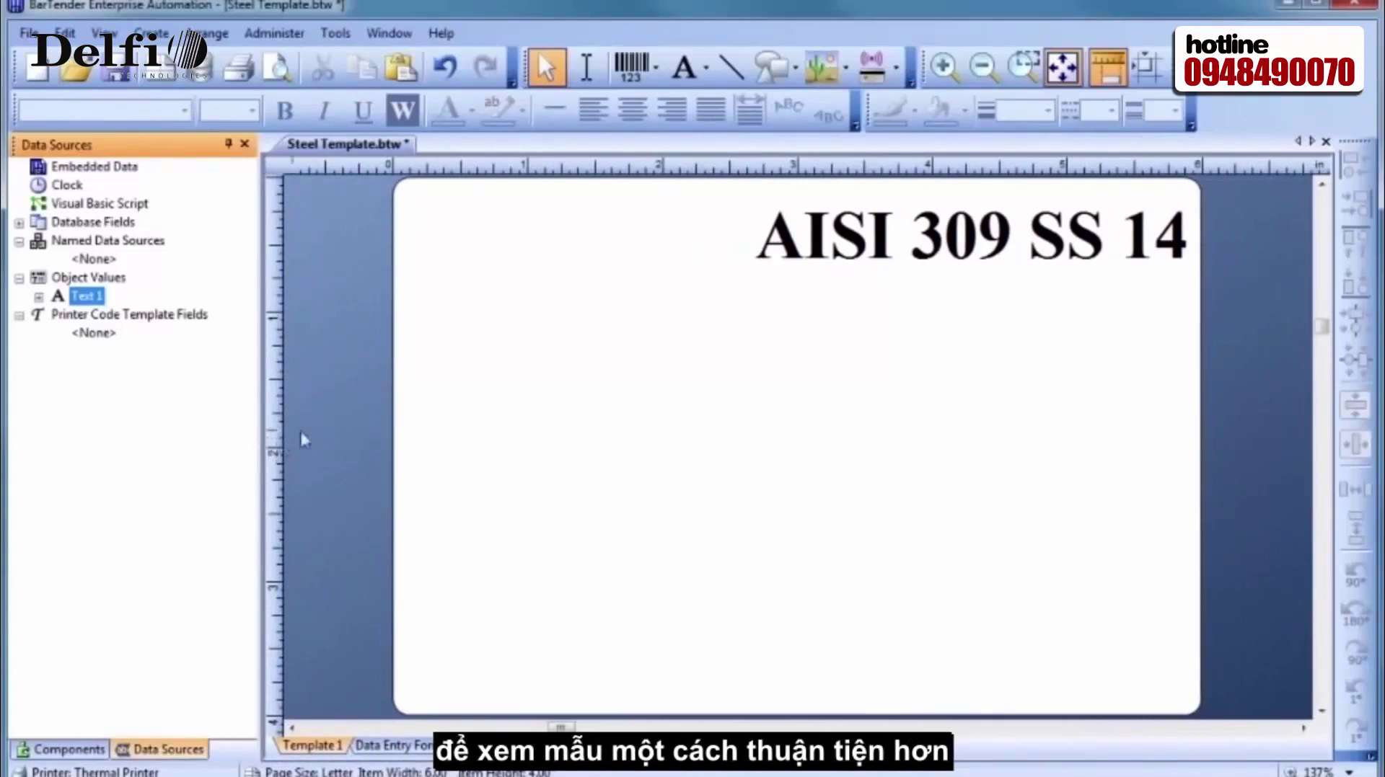
{"action": "left_click", "coordinate": [532, 377]}
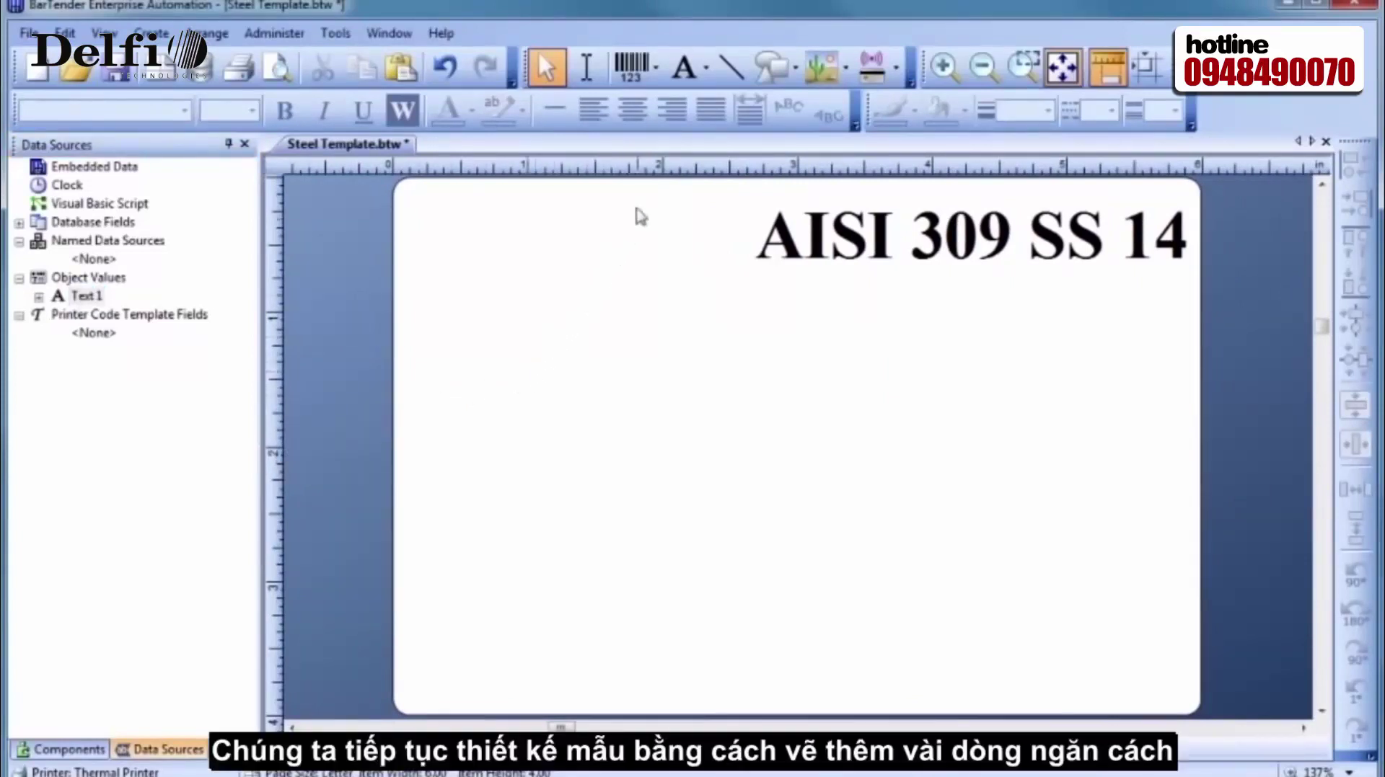
Step: Draw full-width horizontal lines about 0.88 and 2.50 in below the label's top, plus a vertical line at 2.50 in from the top to the lower line
{"action": "left_click", "coordinate": [730, 69]}
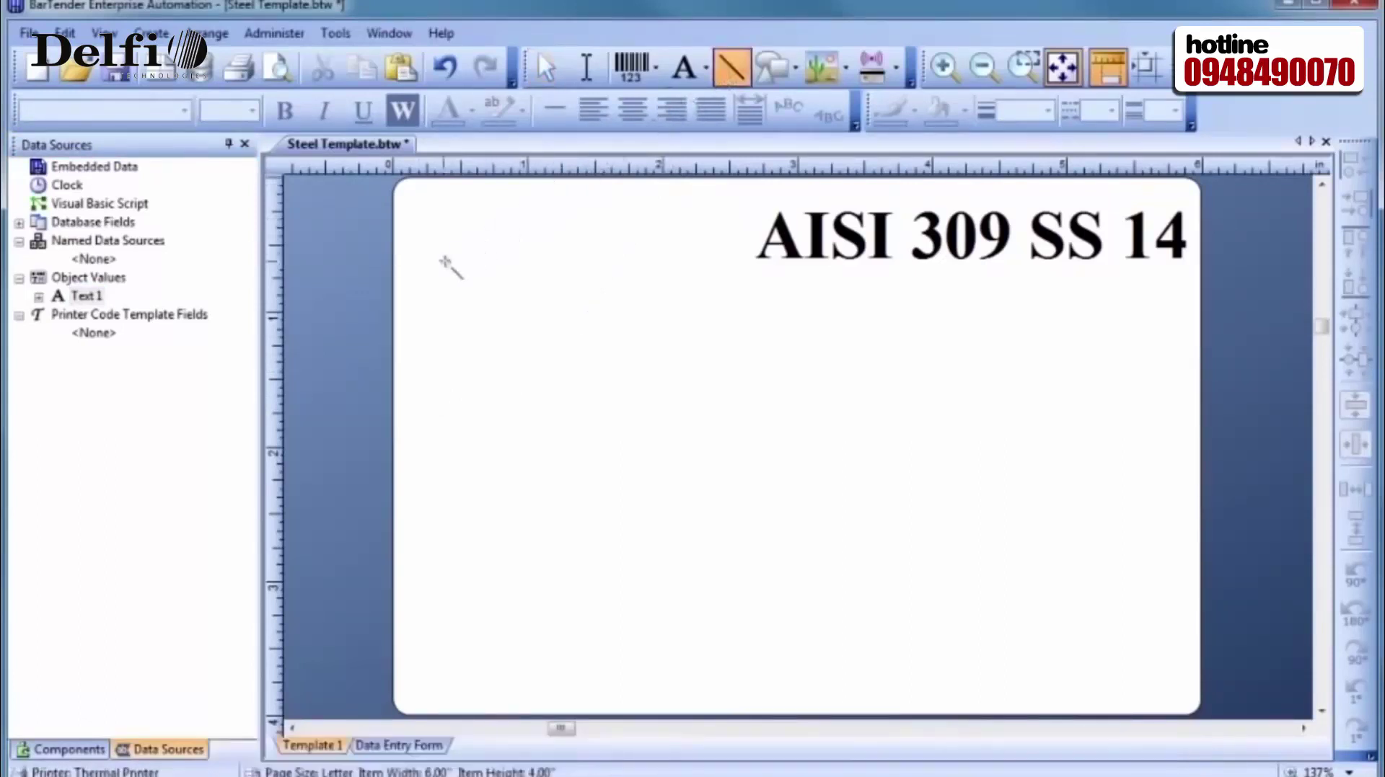
{"action": "left_click_drag", "start_coordinate": [394, 295], "coordinate": [1200, 296]}
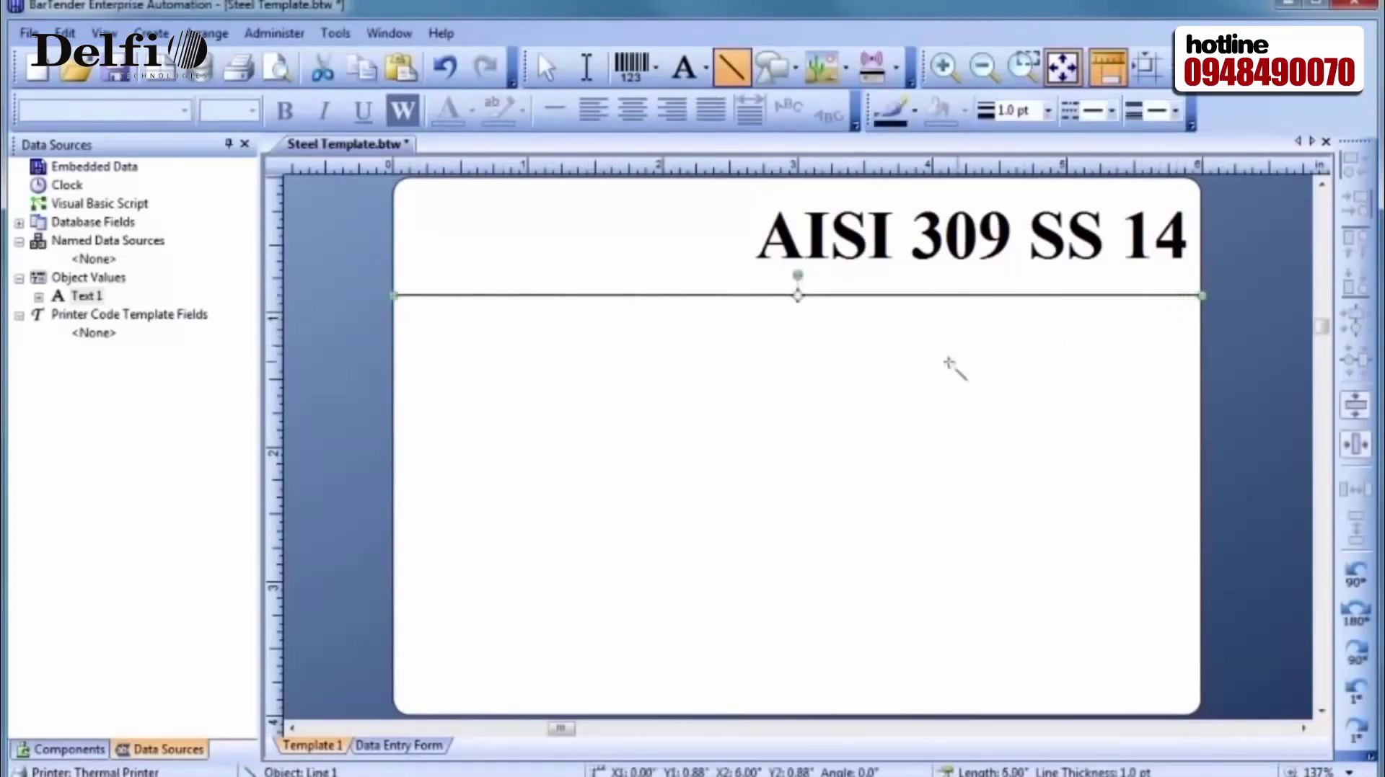
{"action": "left_click_drag", "start_coordinate": [395, 513], "coordinate": [1202, 513]}
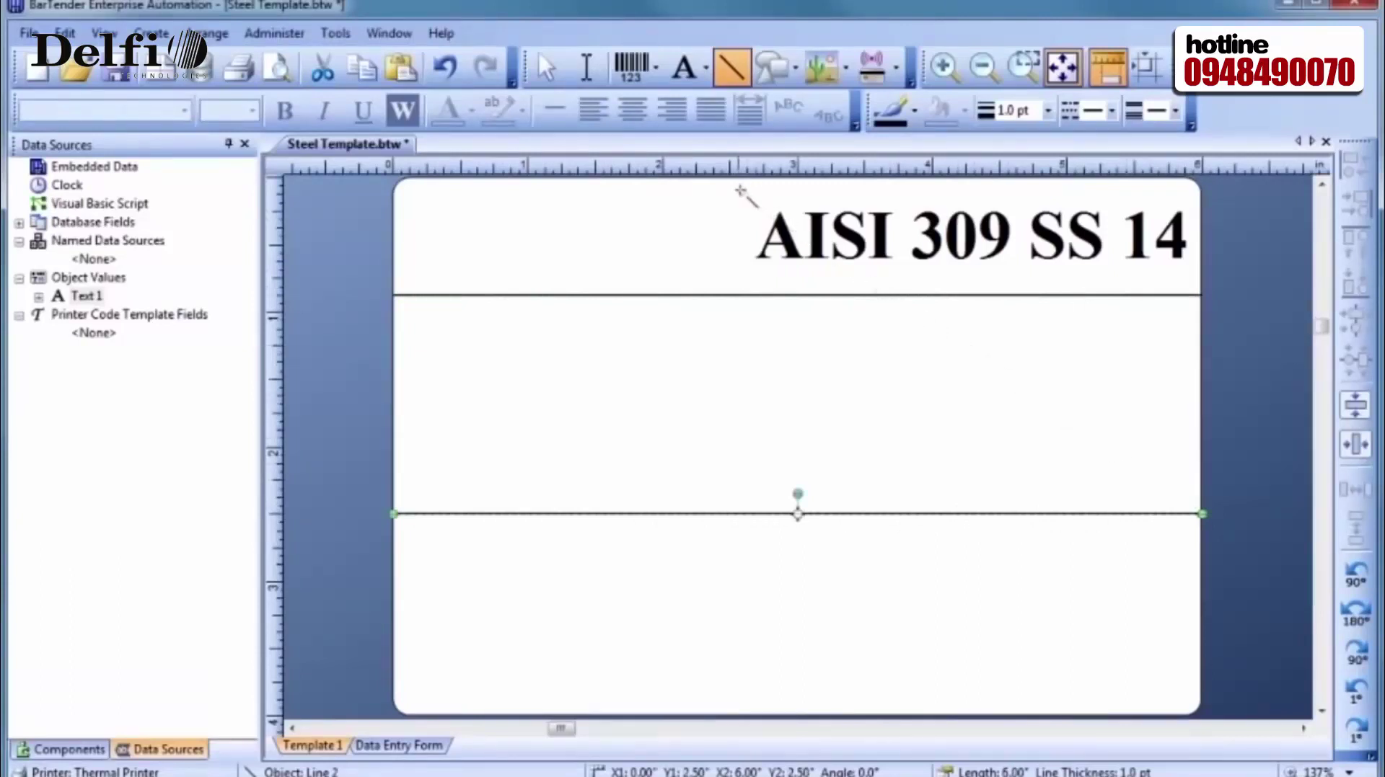
{"action": "left_click_drag", "start_coordinate": [730, 178], "coordinate": [730, 514]}
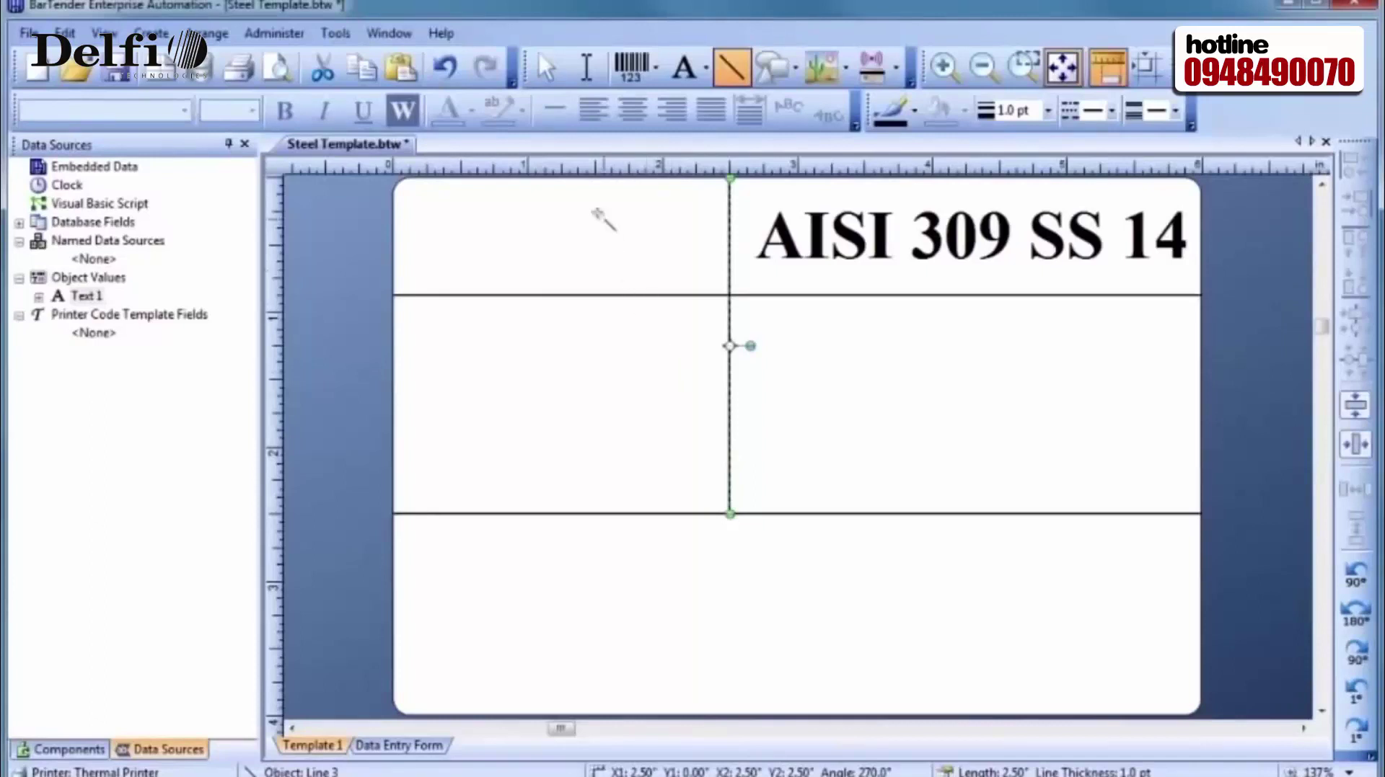
{"action": "left_click", "coordinate": [543, 78]}
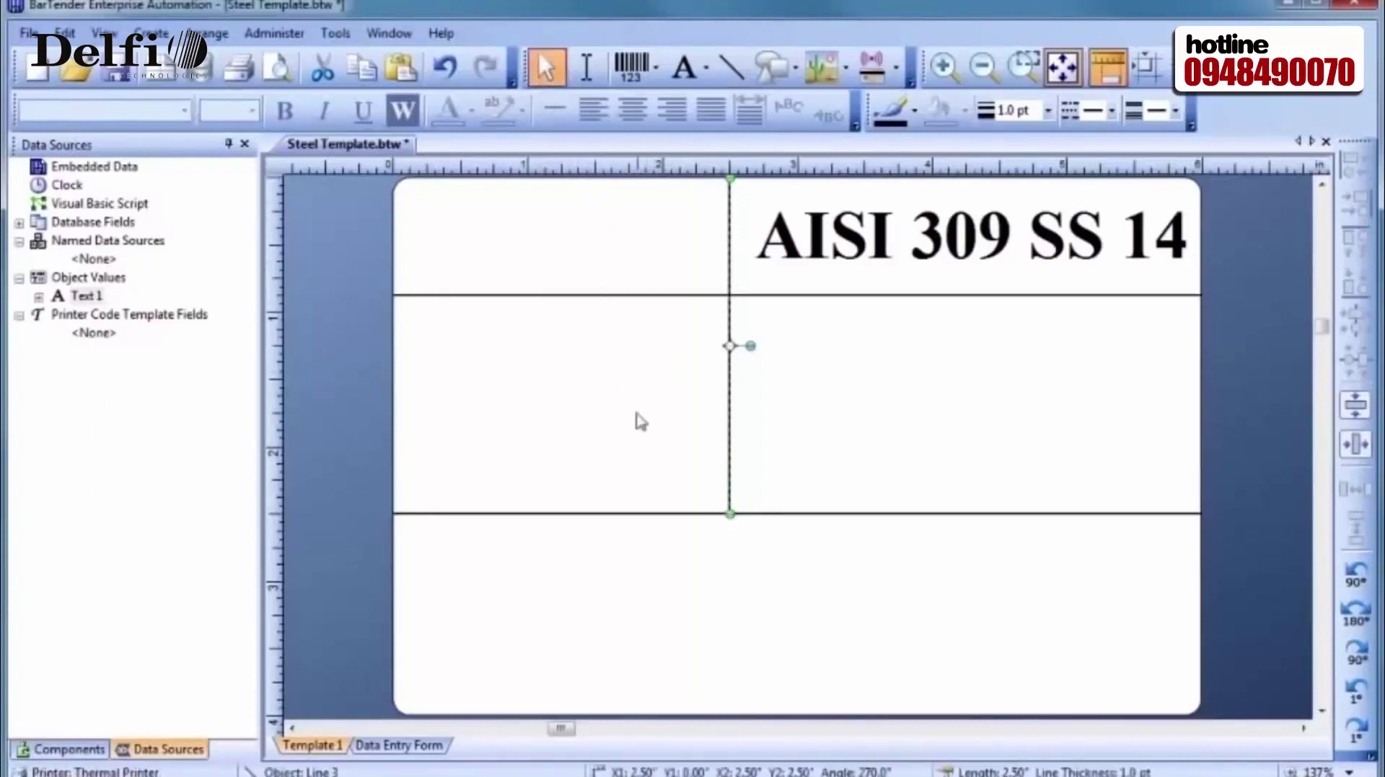
Step: Set the thickness of all three divider lines to 2.0 pt
{"action": "left_click", "coordinate": [667, 515], "text": "shift"}
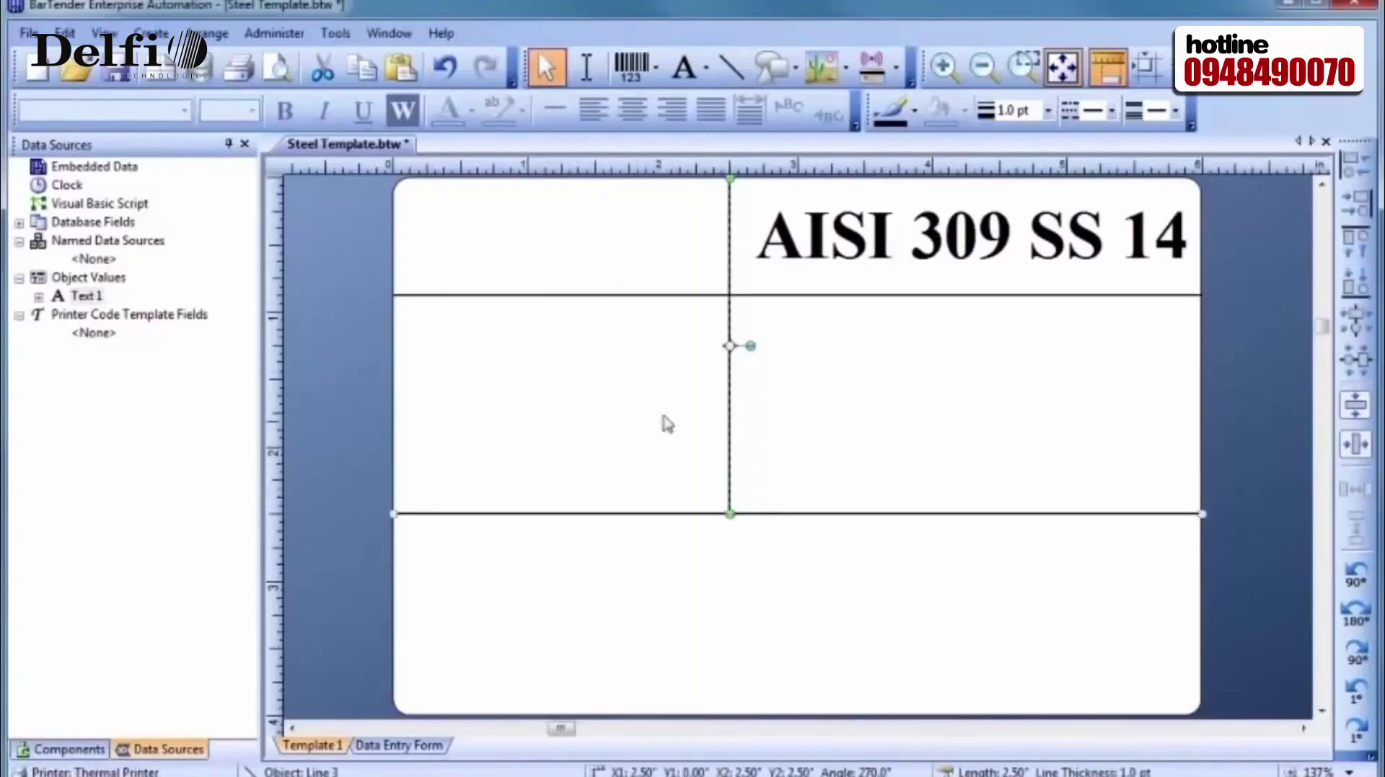
{"action": "left_click", "coordinate": [659, 294], "text": "shift"}
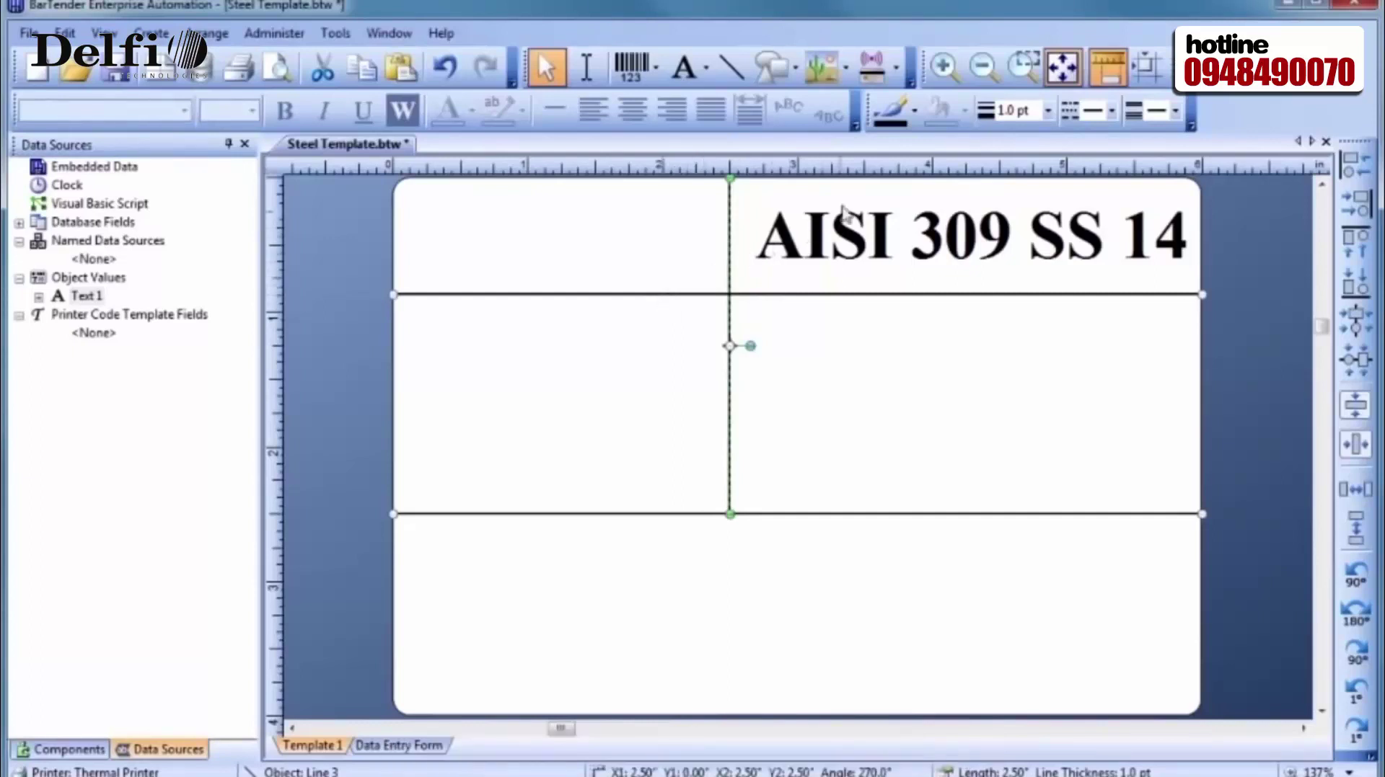
{"action": "left_click", "coordinate": [1047, 110]}
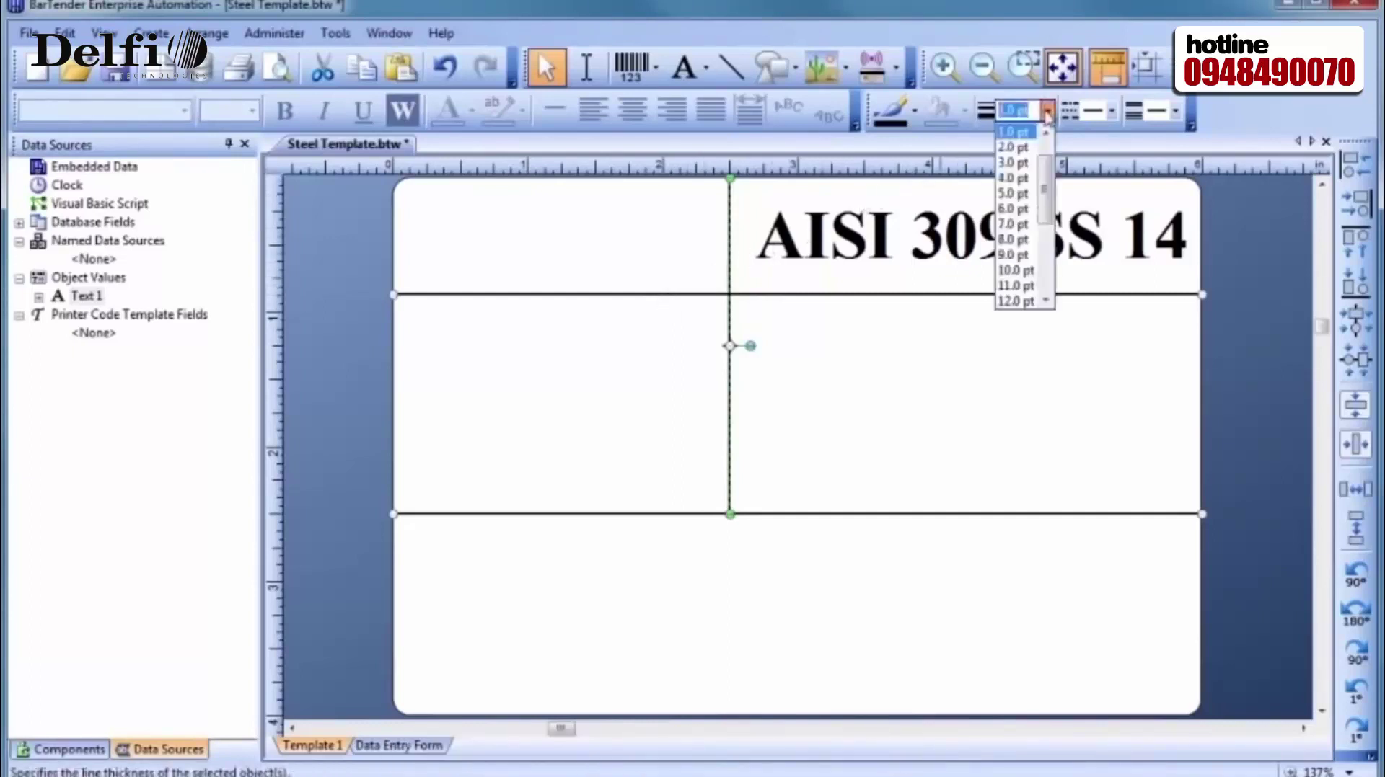
{"action": "left_click", "coordinate": [1014, 147]}
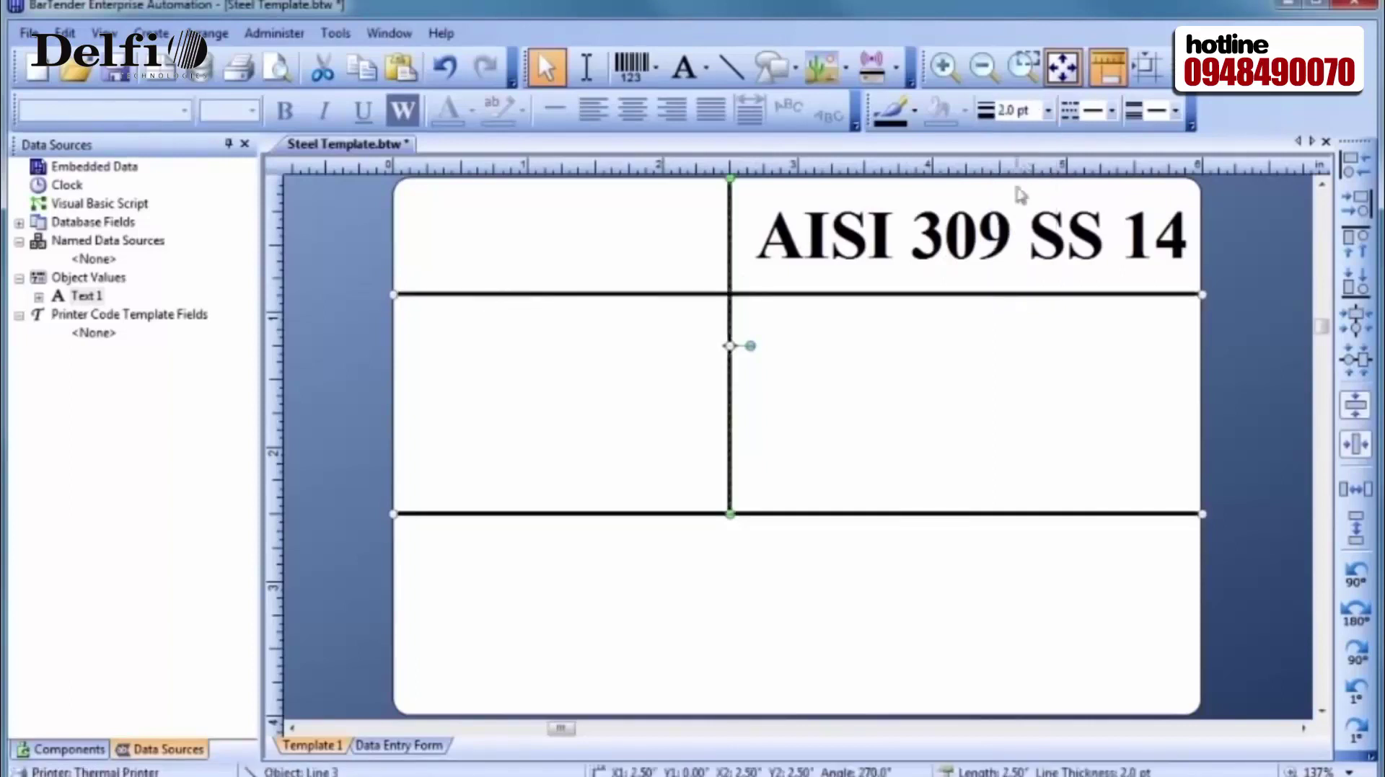
{"action": "left_click", "coordinate": [967, 405]}
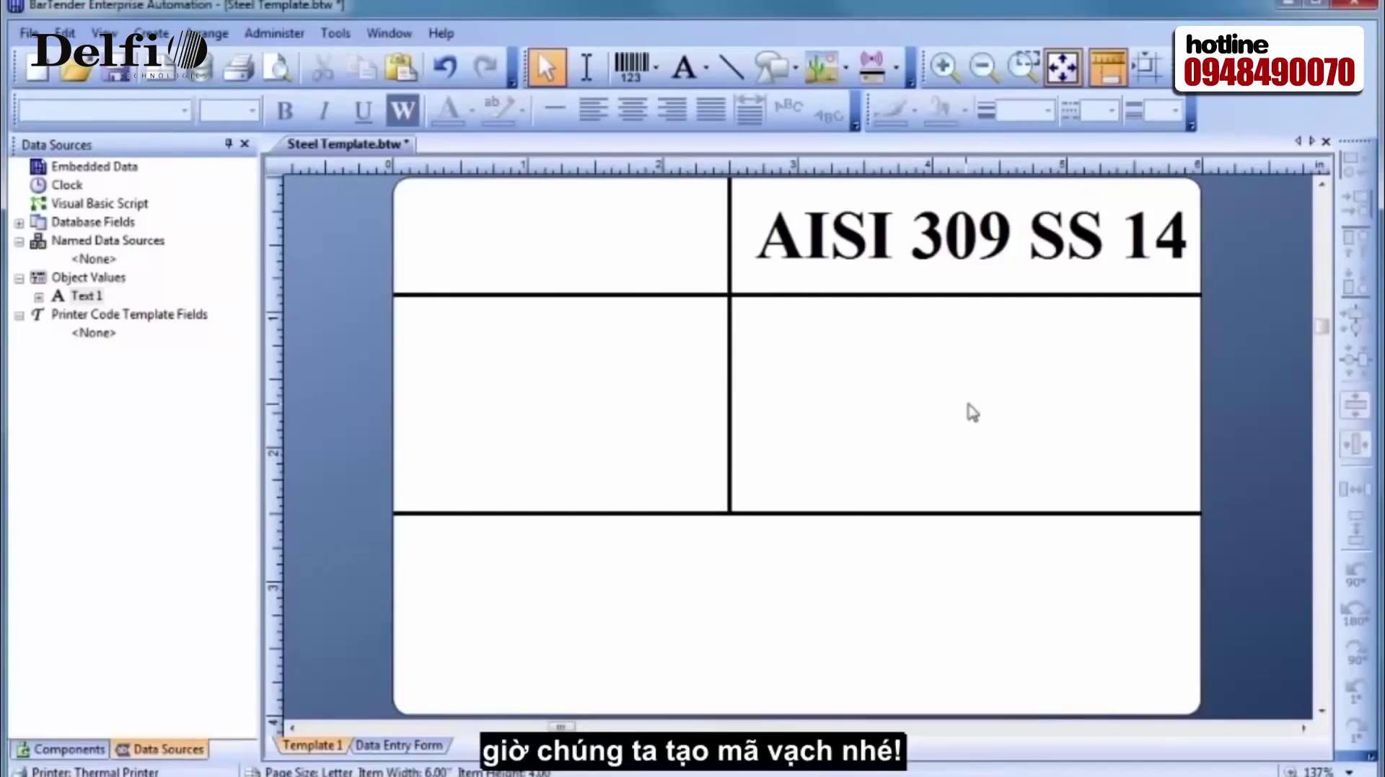
Step: Insert a "GS1-128 (01), 40 mils, 100%" bar code from the GS1 symbologies, centered in the label's bottom section
{"action": "left_click", "coordinate": [637, 72]}
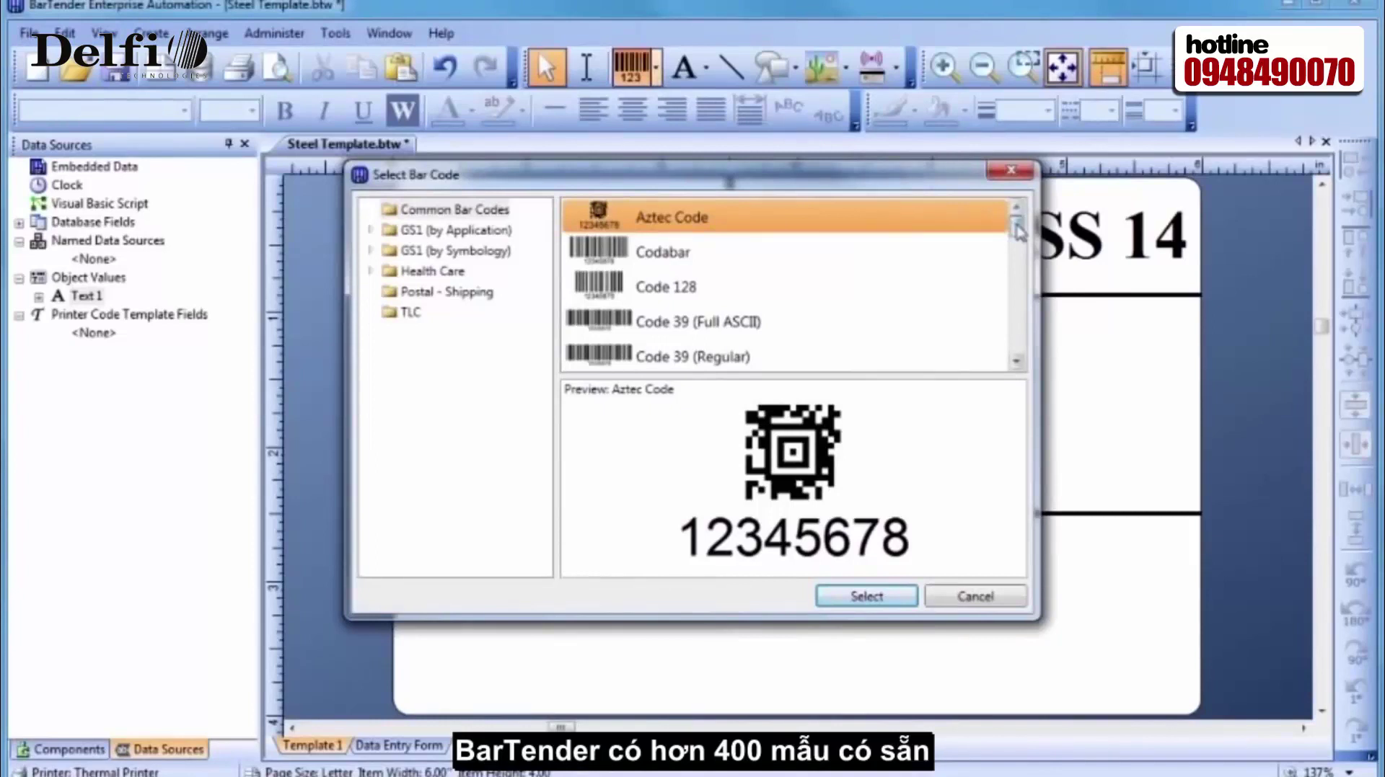
{"action": "left_click_drag", "start_coordinate": [1017, 229], "coordinate": [1017, 351]}
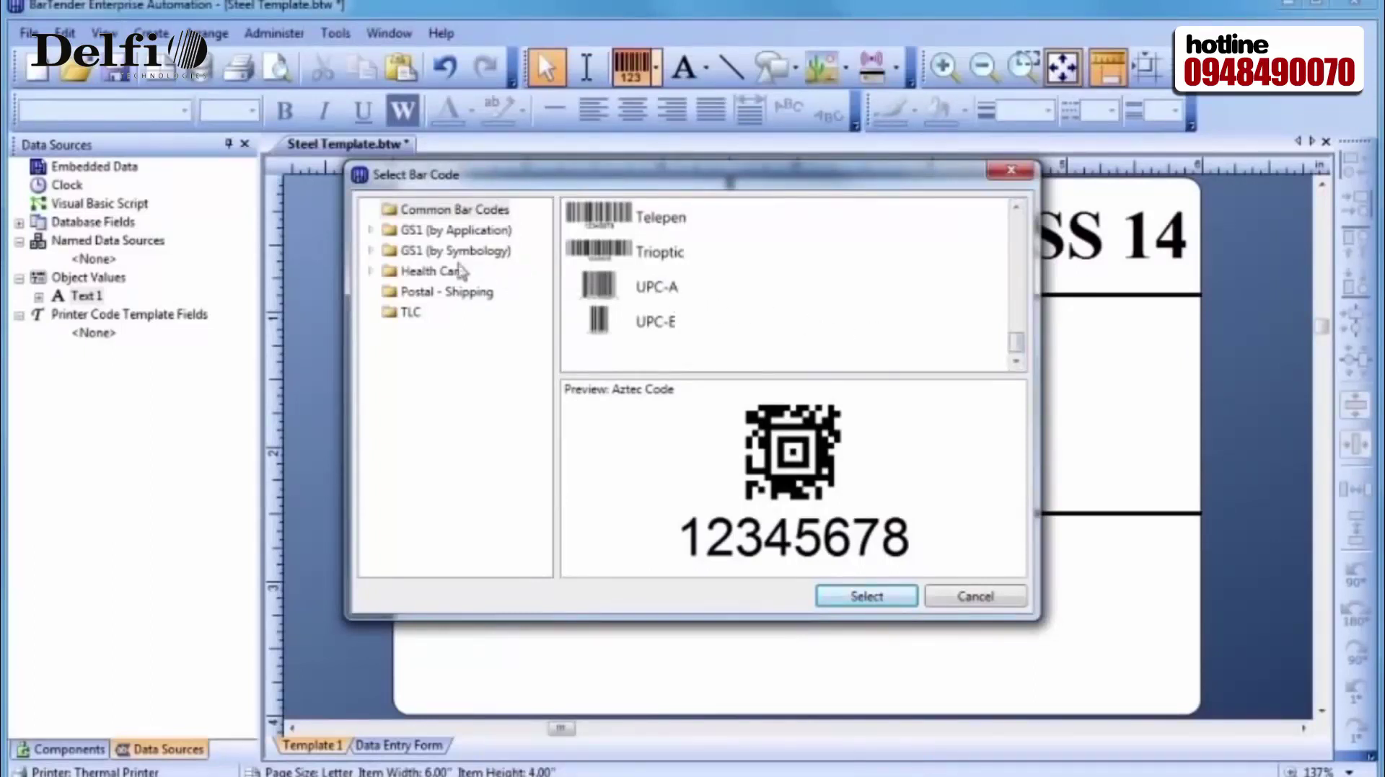
{"action": "left_click", "coordinate": [369, 251]}
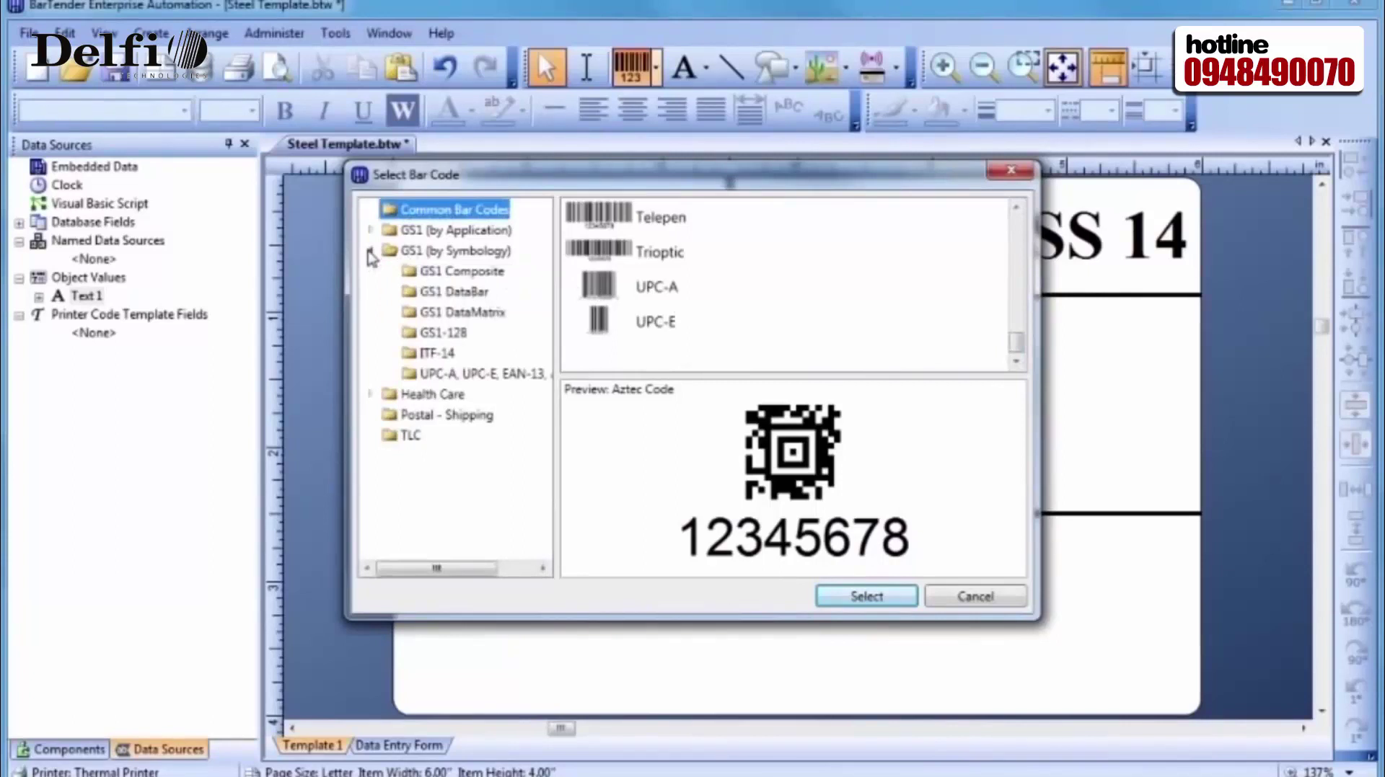
{"action": "left_click", "coordinate": [412, 336]}
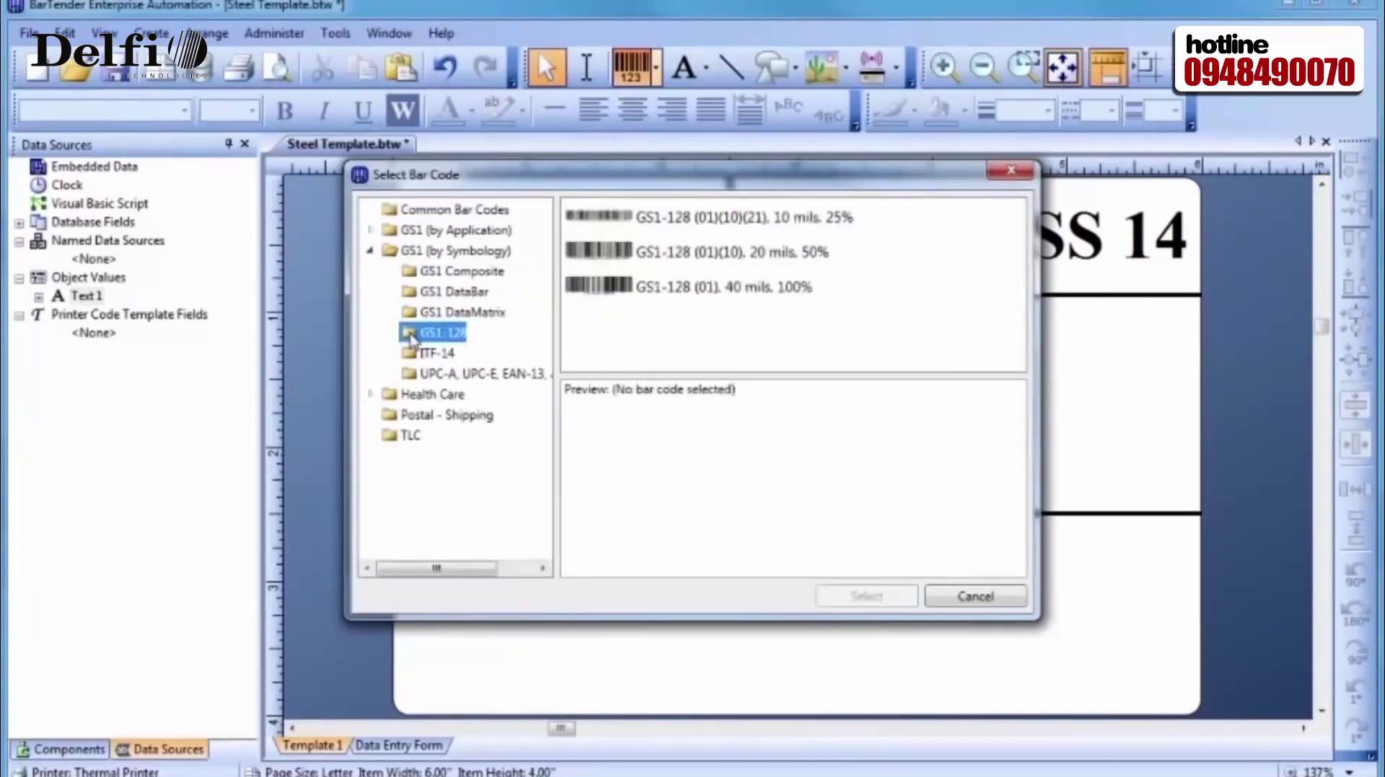
{"action": "left_click", "coordinate": [641, 292]}
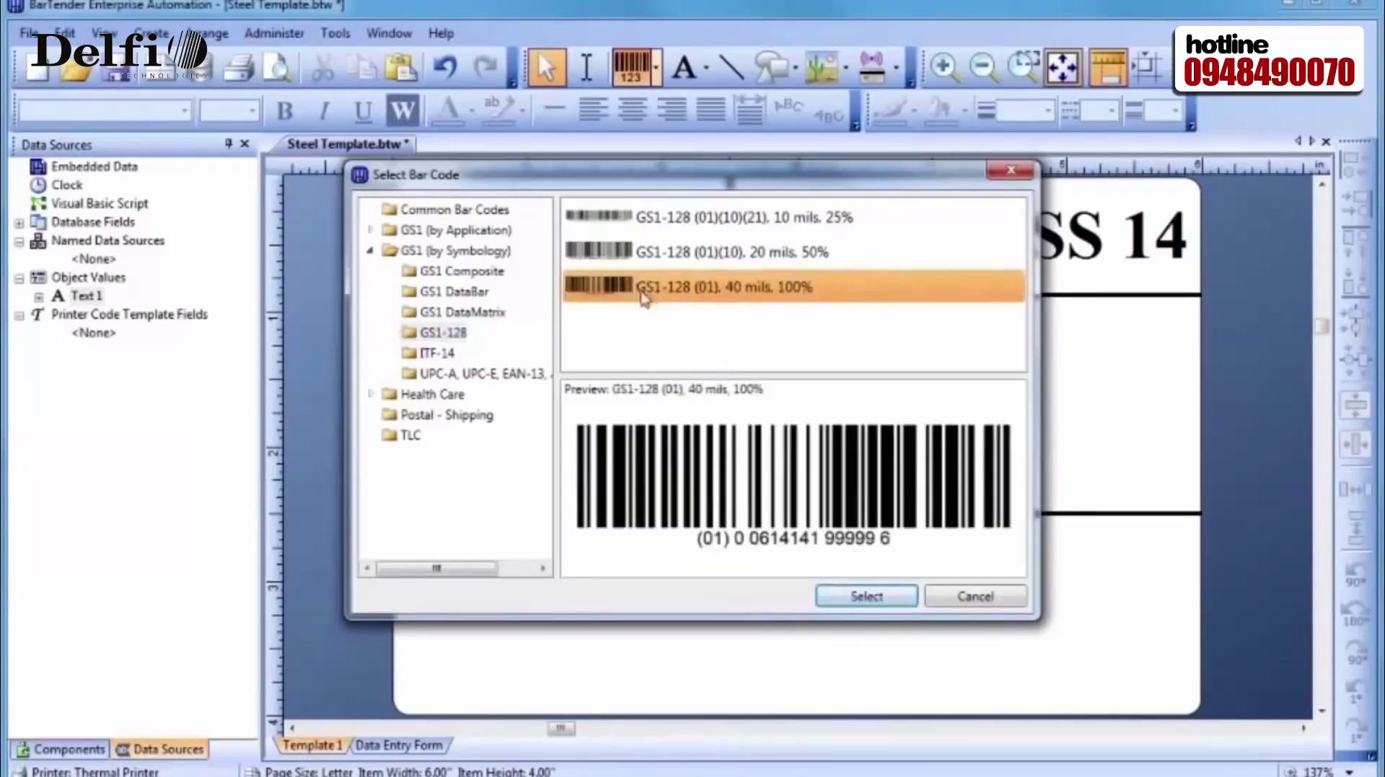
{"action": "left_click", "coordinate": [866, 597]}
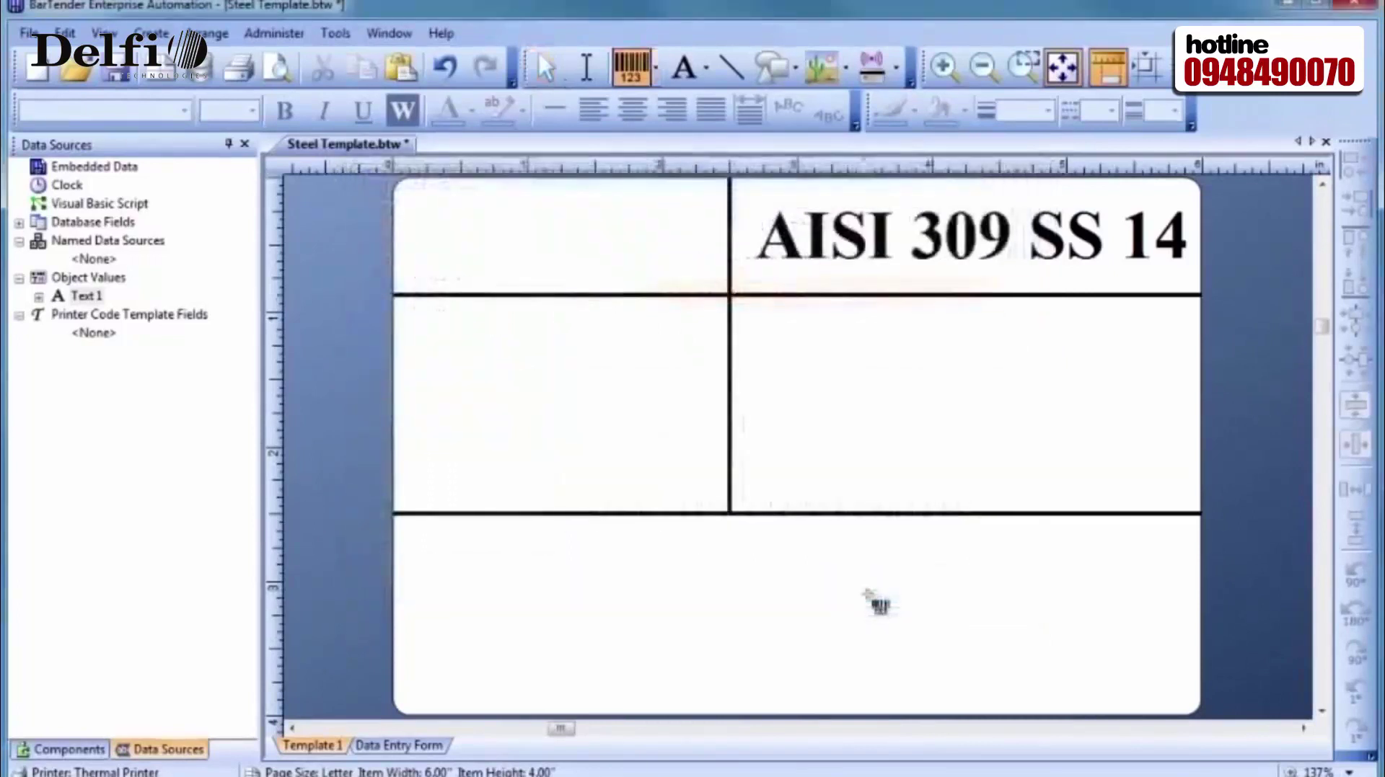
{"action": "left_click", "coordinate": [796, 599]}
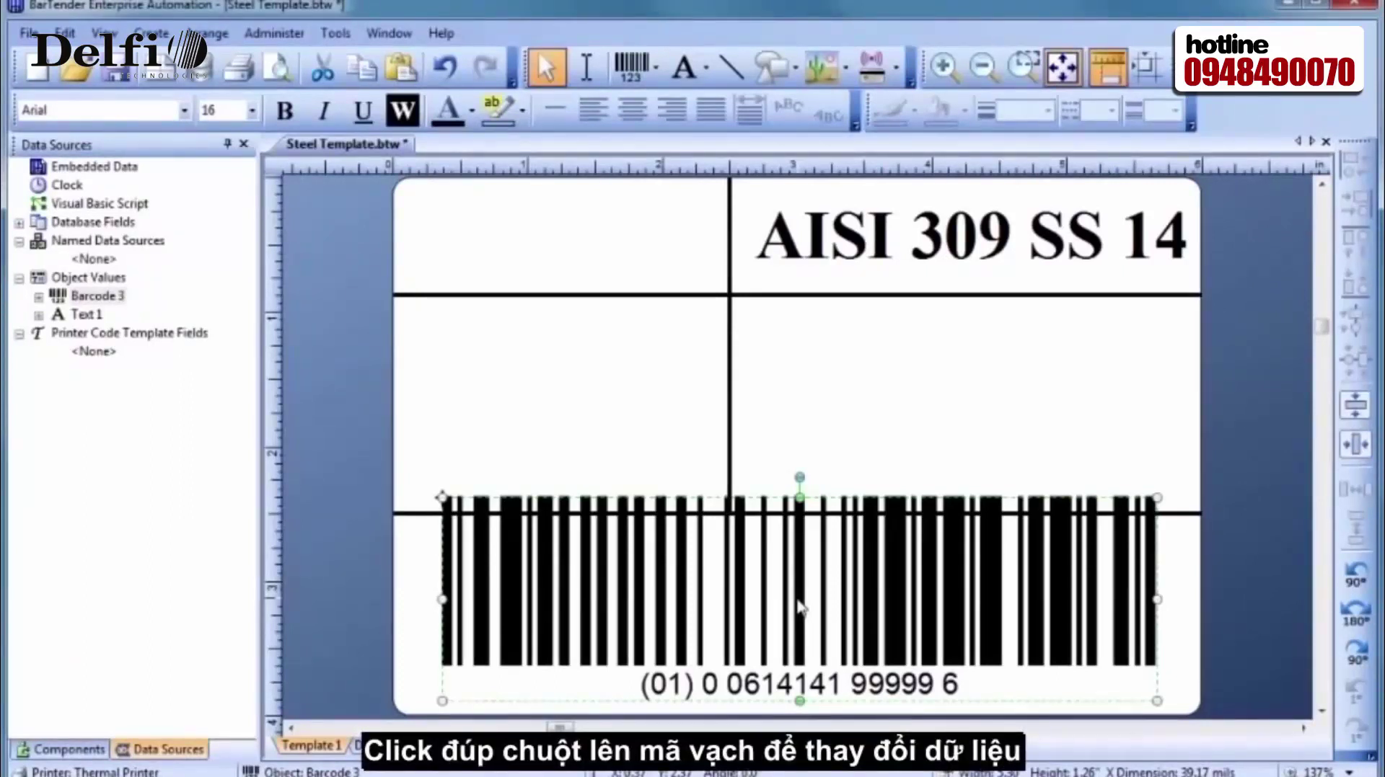
{"action": "double_click", "coordinate": [799, 608]}
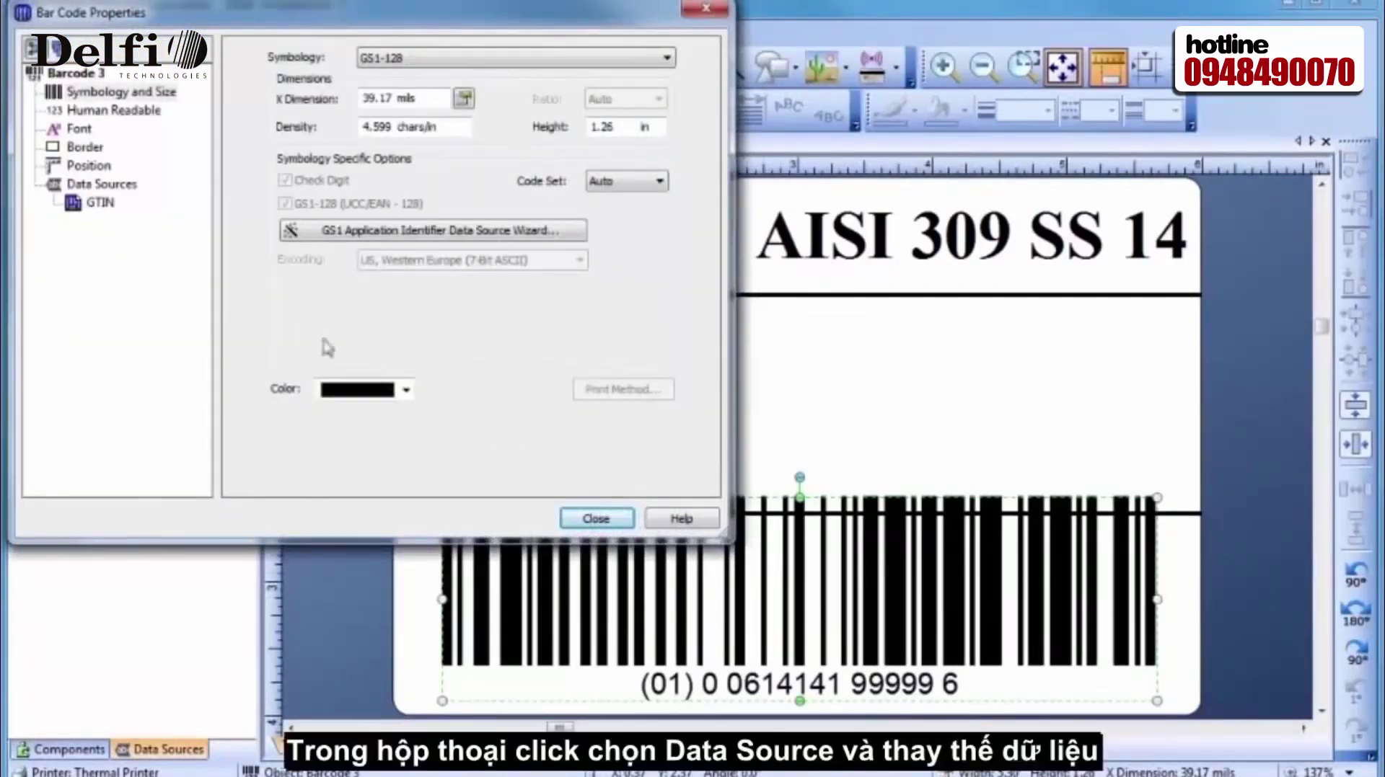
{"action": "left_click", "coordinate": [77, 205]}
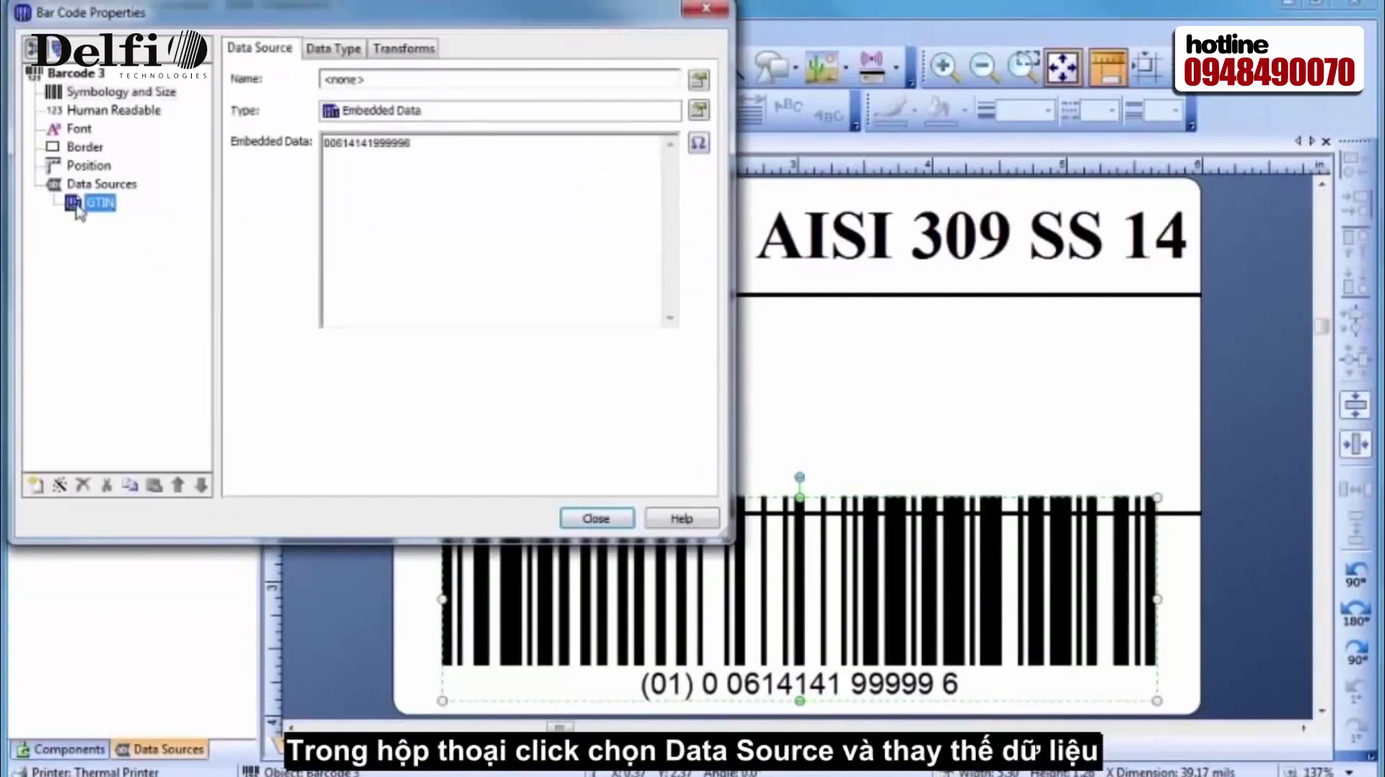
{"action": "left_click_drag", "start_coordinate": [421, 144], "coordinate": [321, 153]}
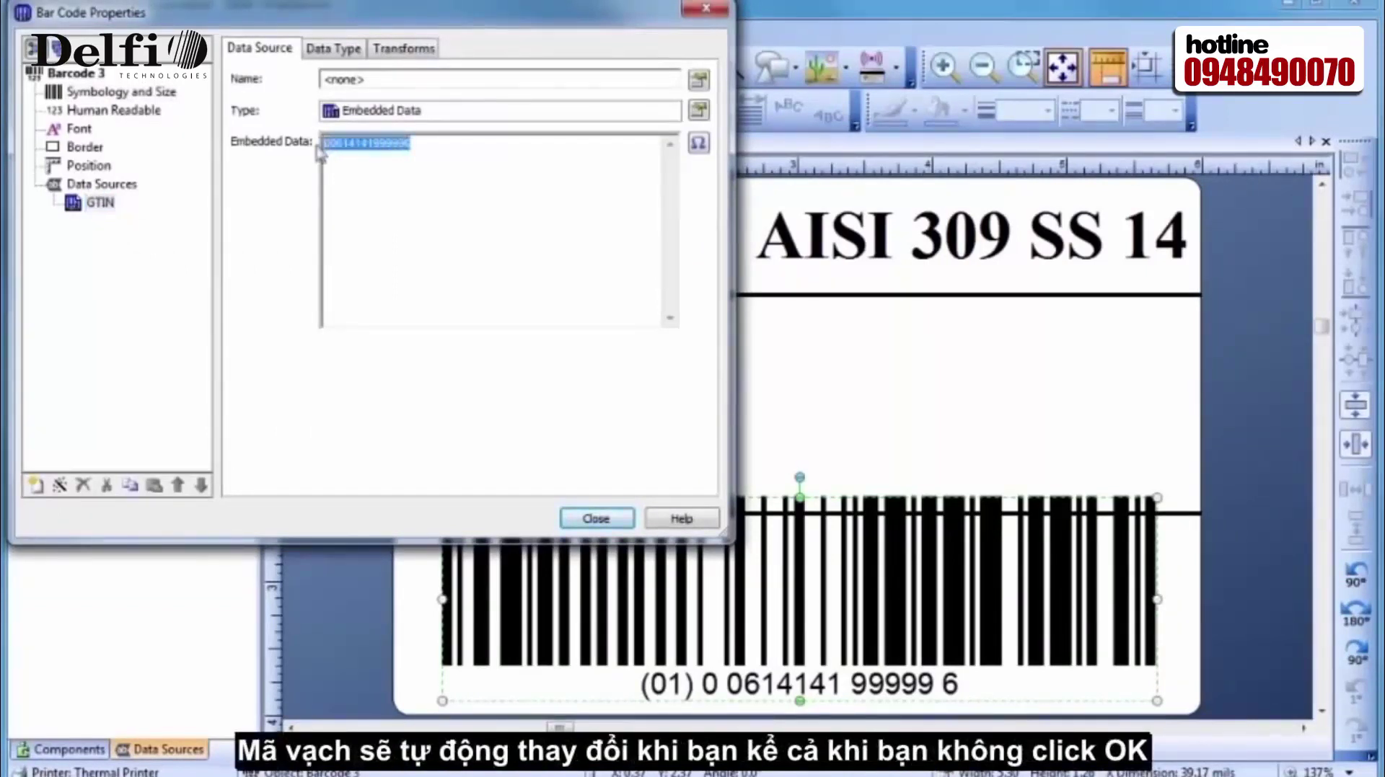
{"action": "type", "text": "0056116100010"}
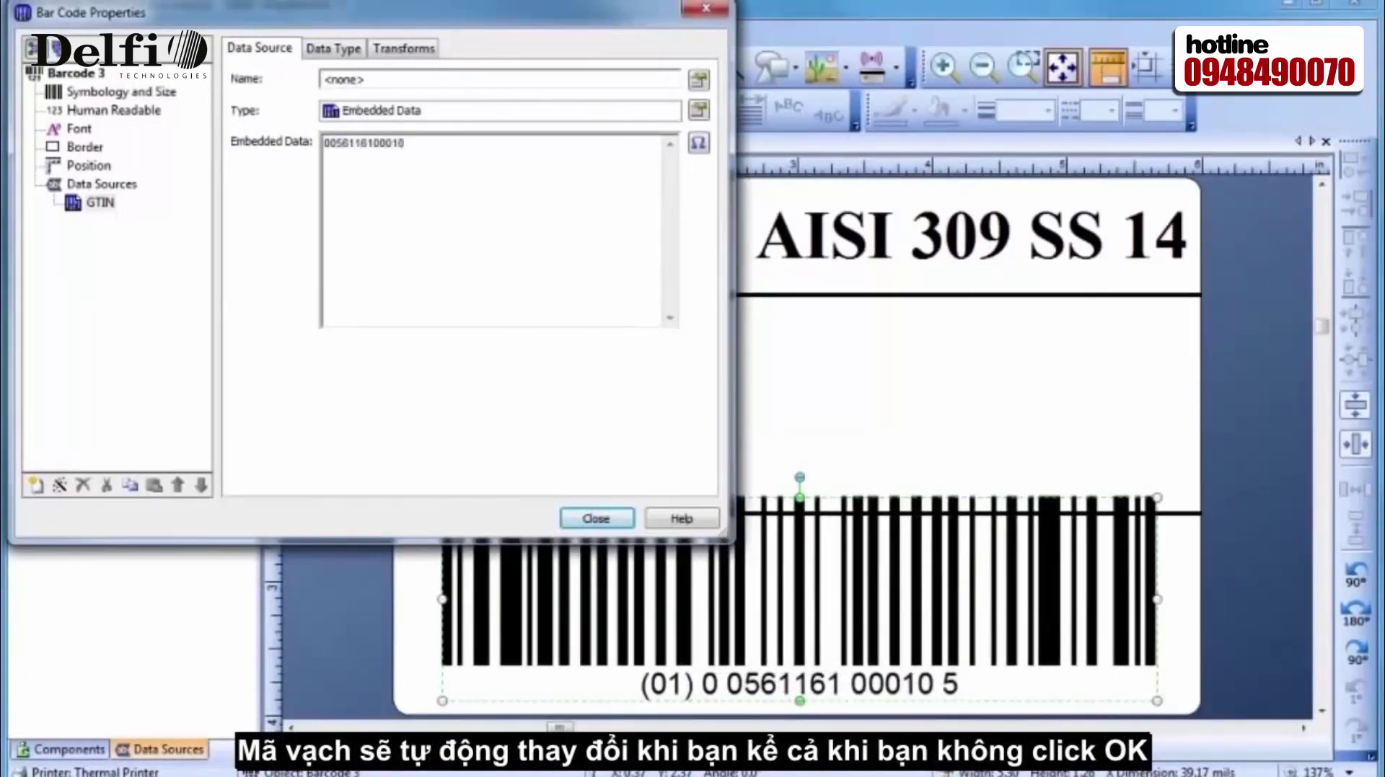
Step: Set the GS1-128 bar code's text font to Arial Black at 18 points
{"action": "left_click", "coordinate": [78, 131]}
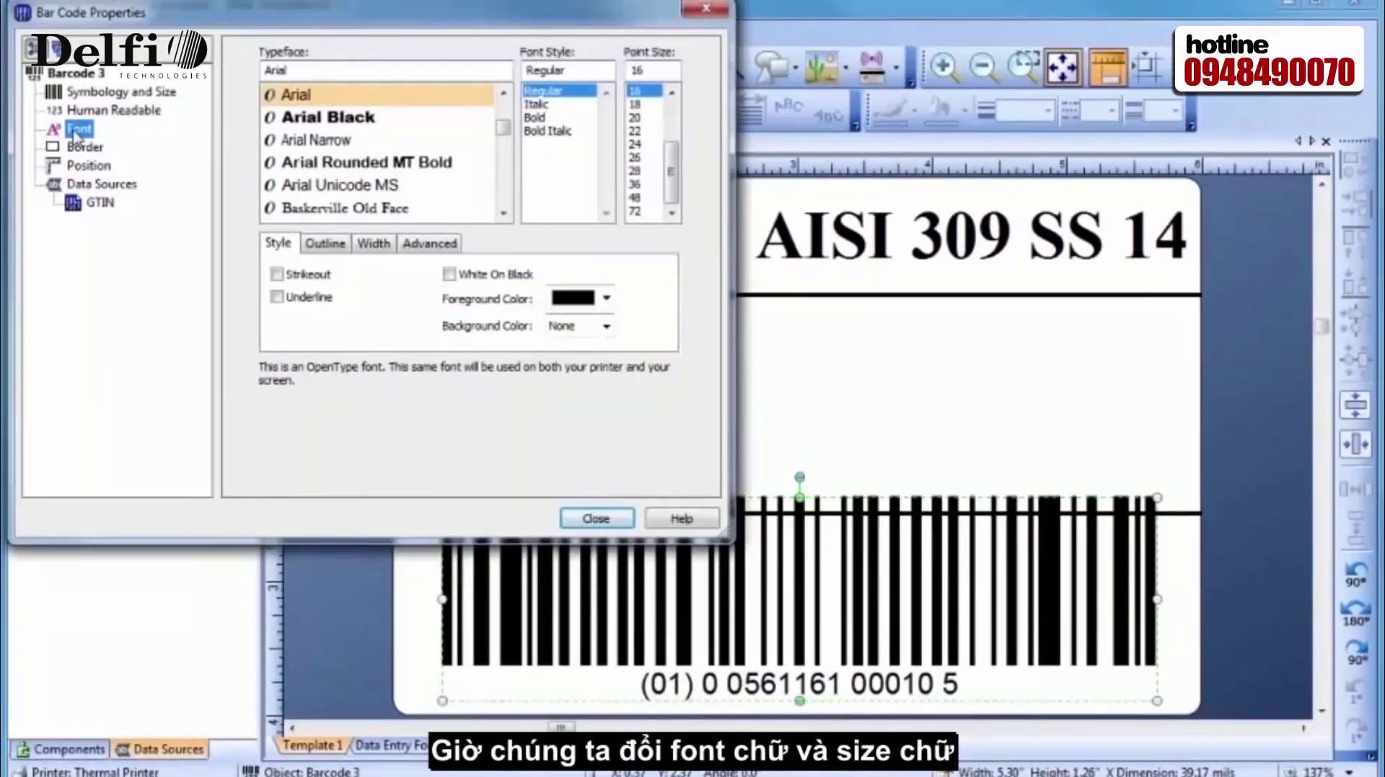
{"action": "left_click", "coordinate": [312, 118]}
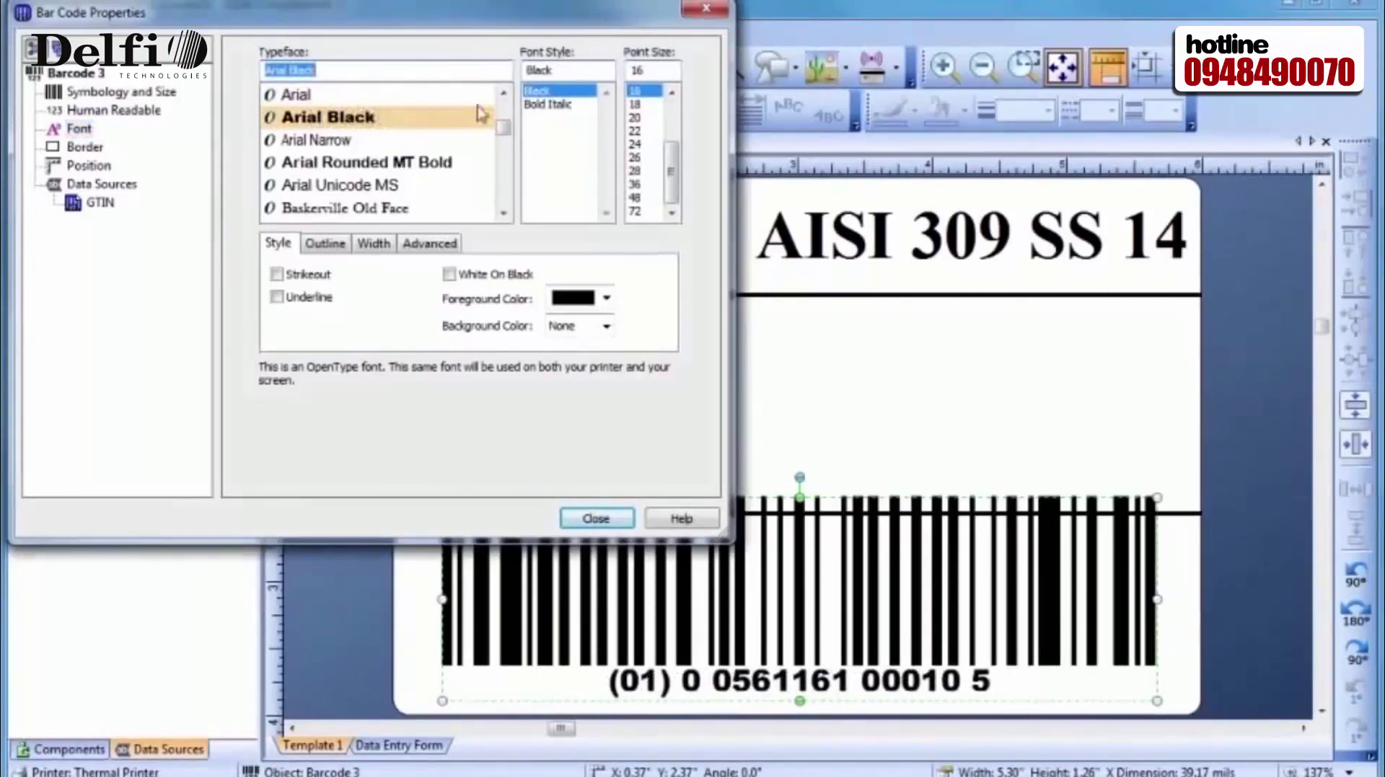
{"action": "left_click", "coordinate": [634, 105]}
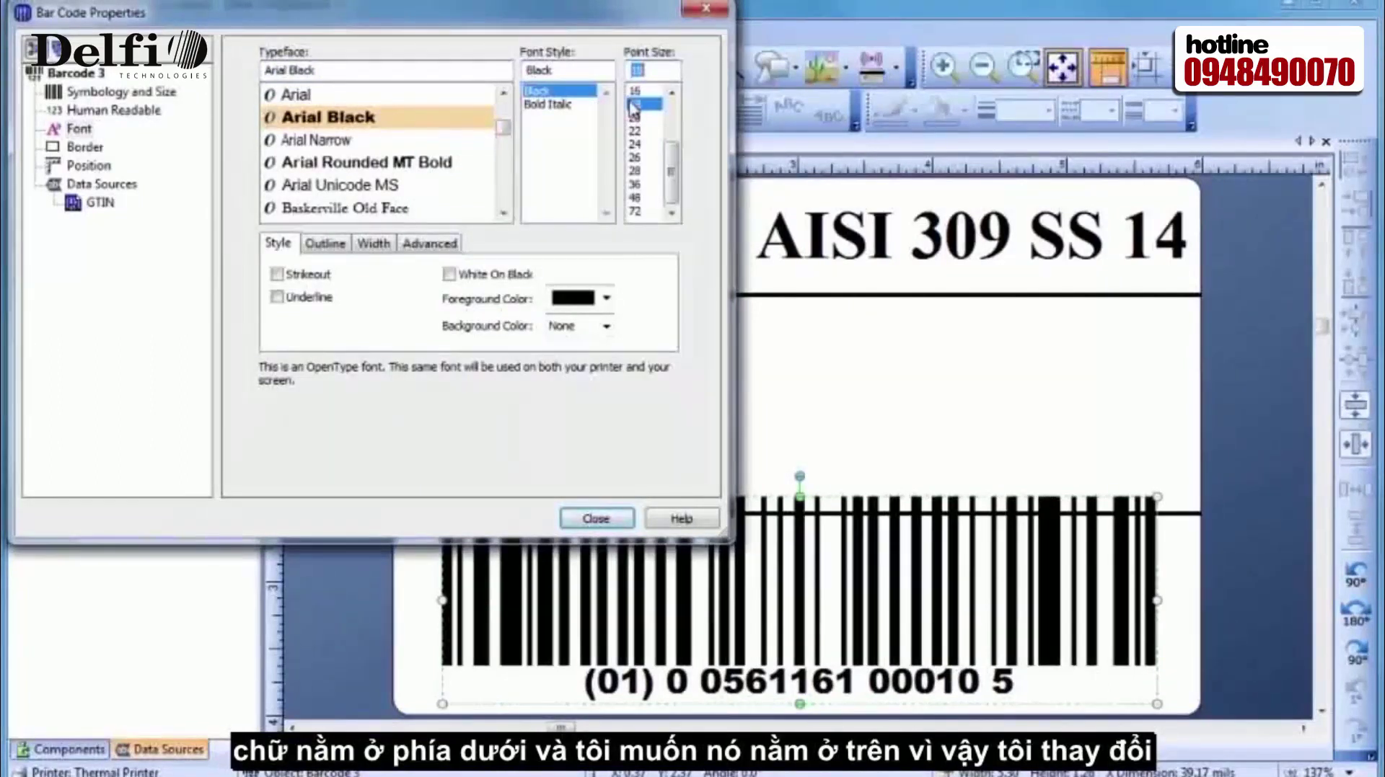
Step: Place the GS1-128 bar code's human-readable text above the bars and close its properties
{"action": "left_click", "coordinate": [113, 112]}
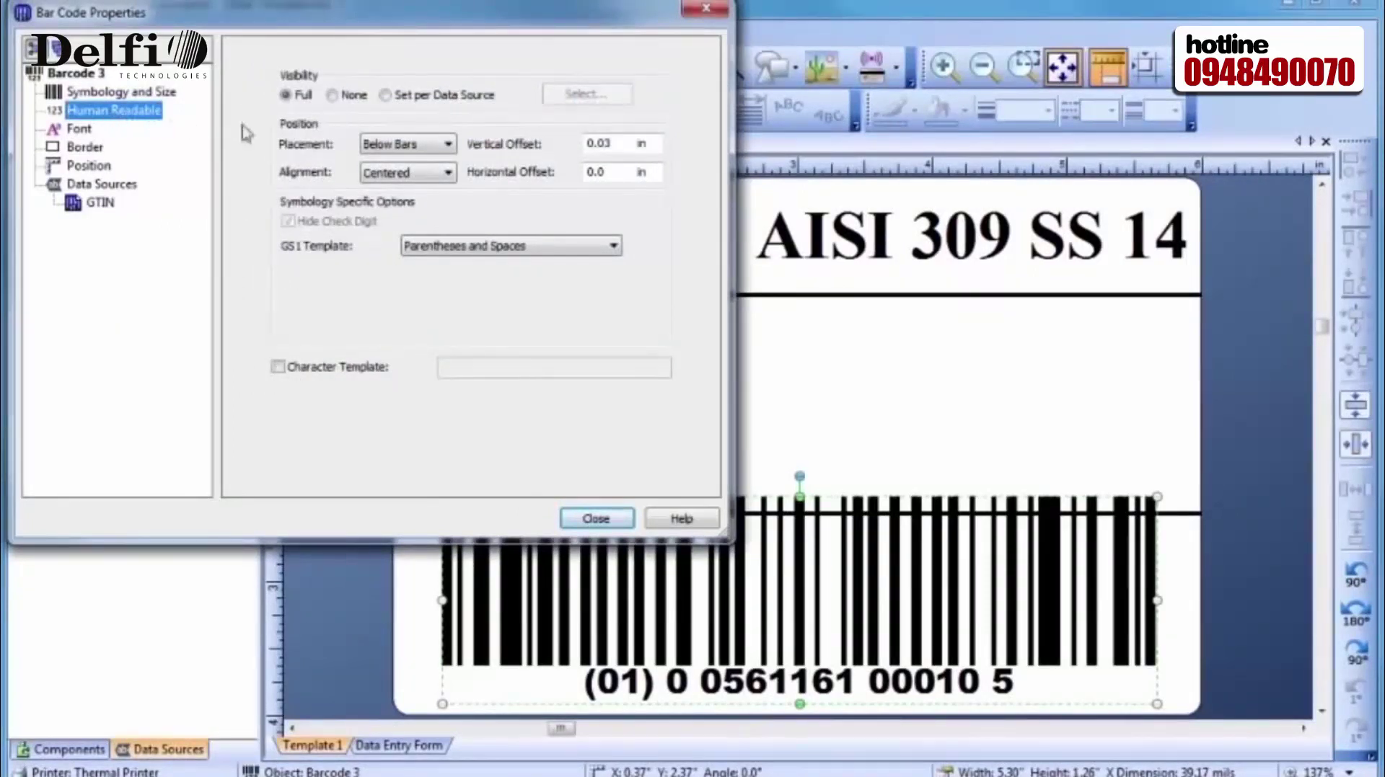
{"action": "left_click", "coordinate": [402, 146]}
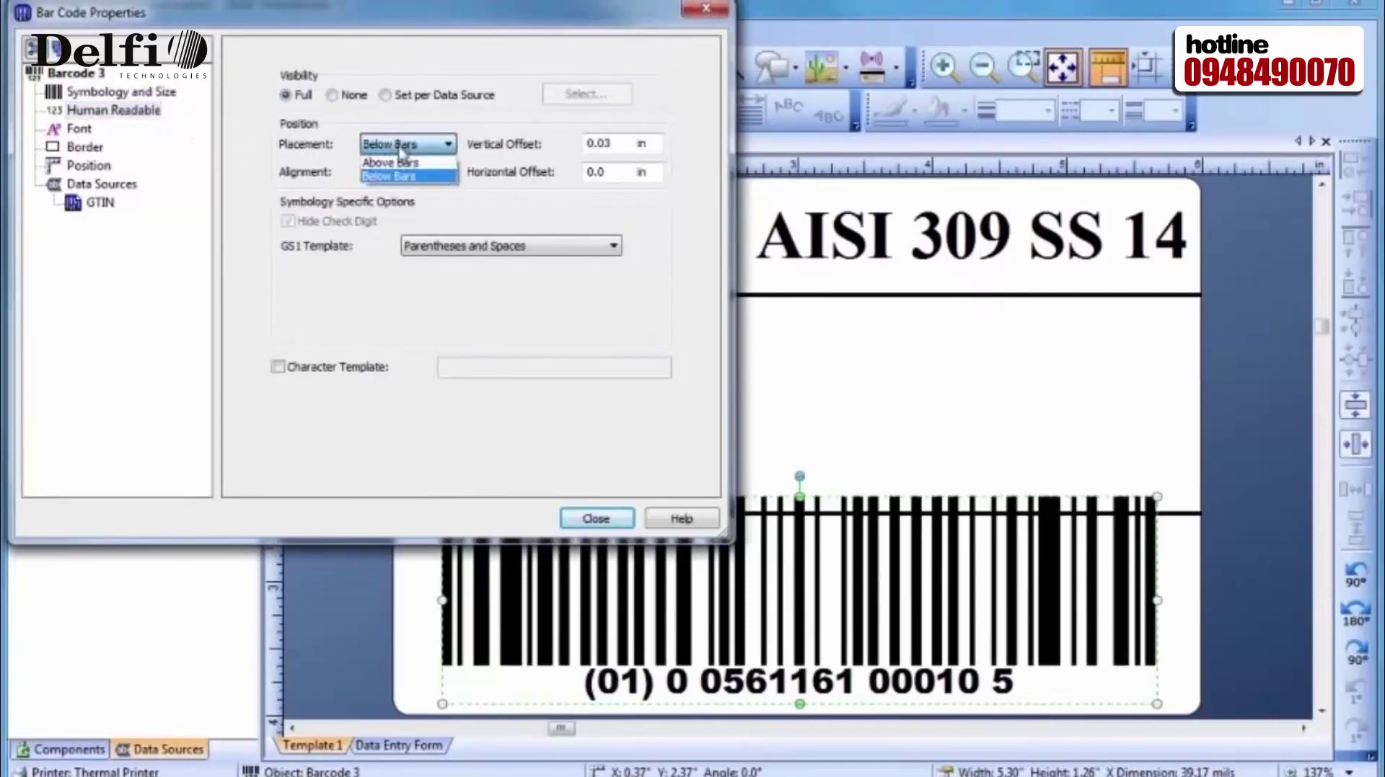
{"action": "left_click", "coordinate": [396, 167]}
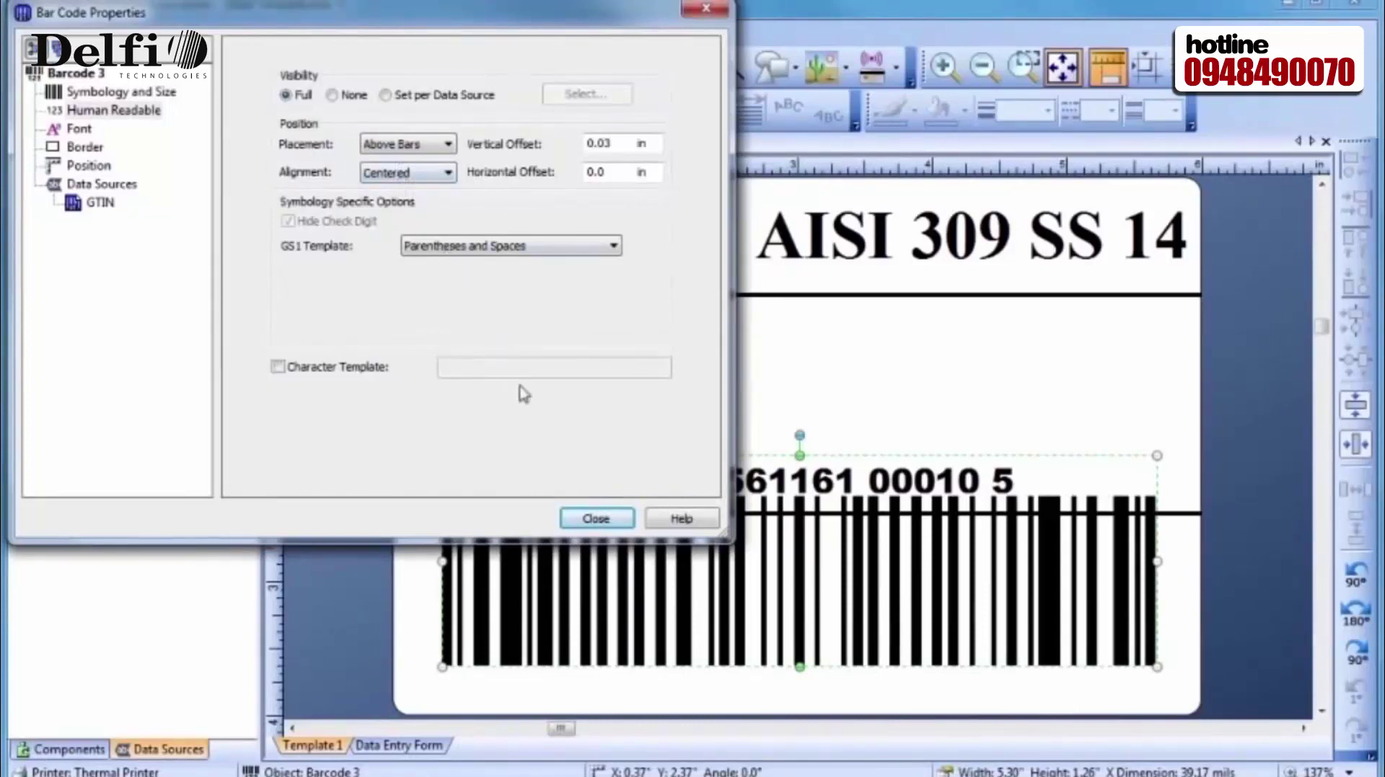
{"action": "left_click", "coordinate": [594, 517]}
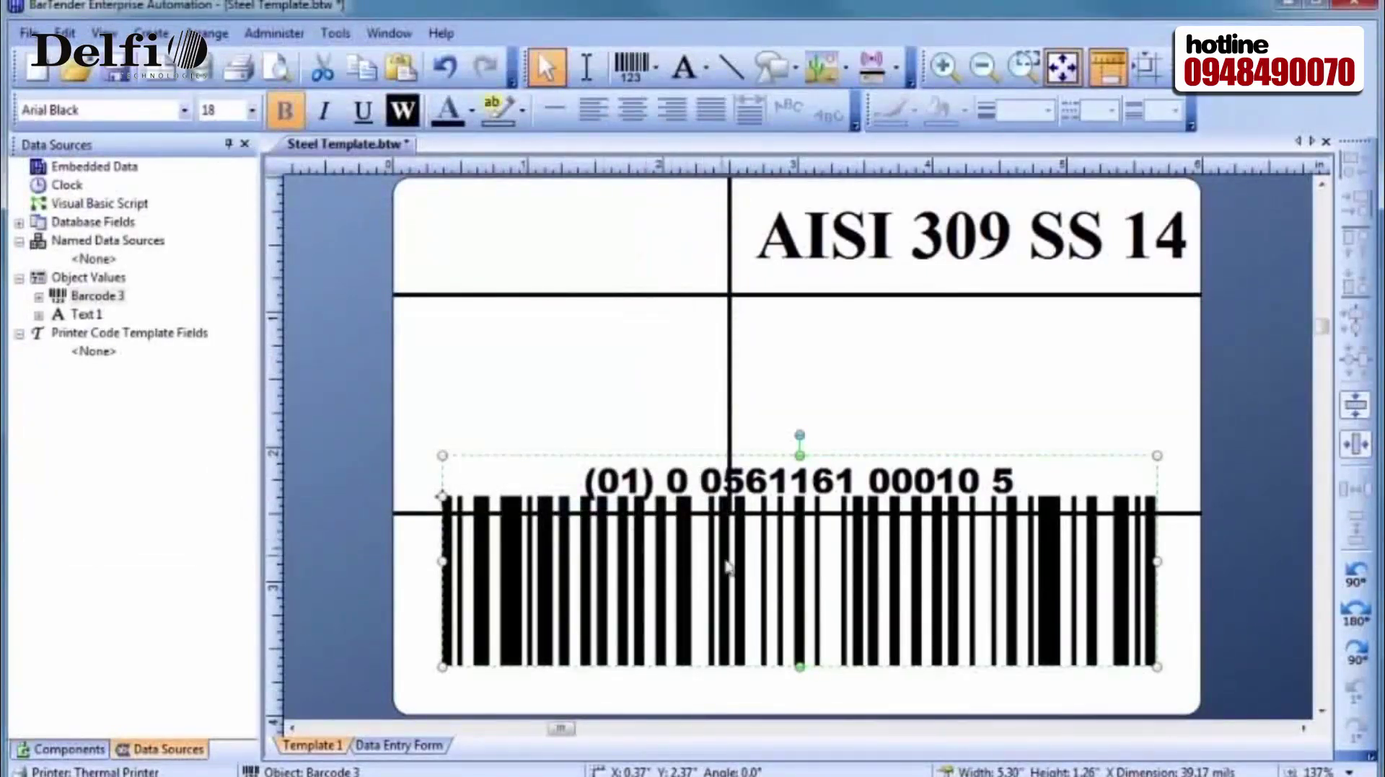
Step: Move the GS1-128 bar code down and reduce its height to about 1.02 in, so it fits below the lower divider line
{"action": "left_click_drag", "start_coordinate": [799, 581], "coordinate": [800, 621]}
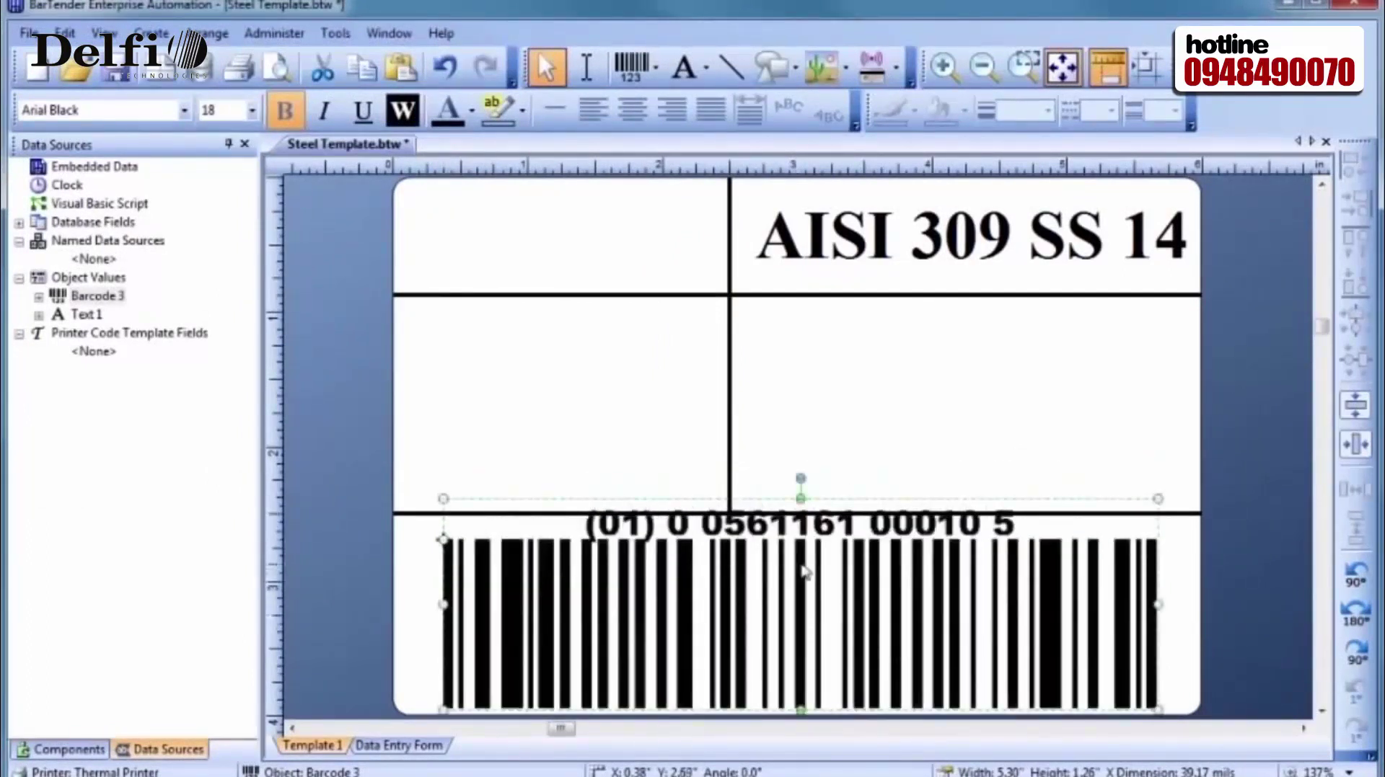
{"action": "left_click_drag", "start_coordinate": [801, 499], "coordinate": [800, 531]}
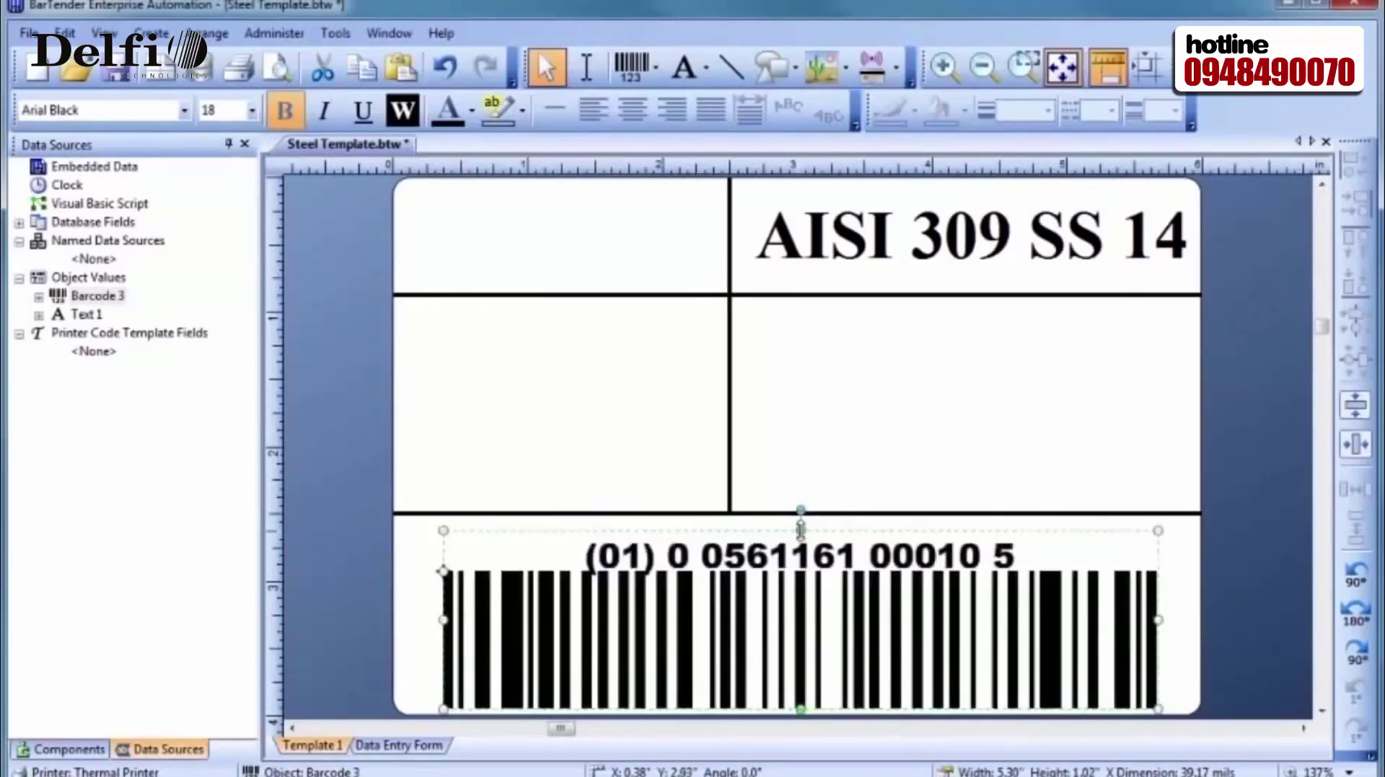
{"action": "left_click", "coordinate": [800, 488]}
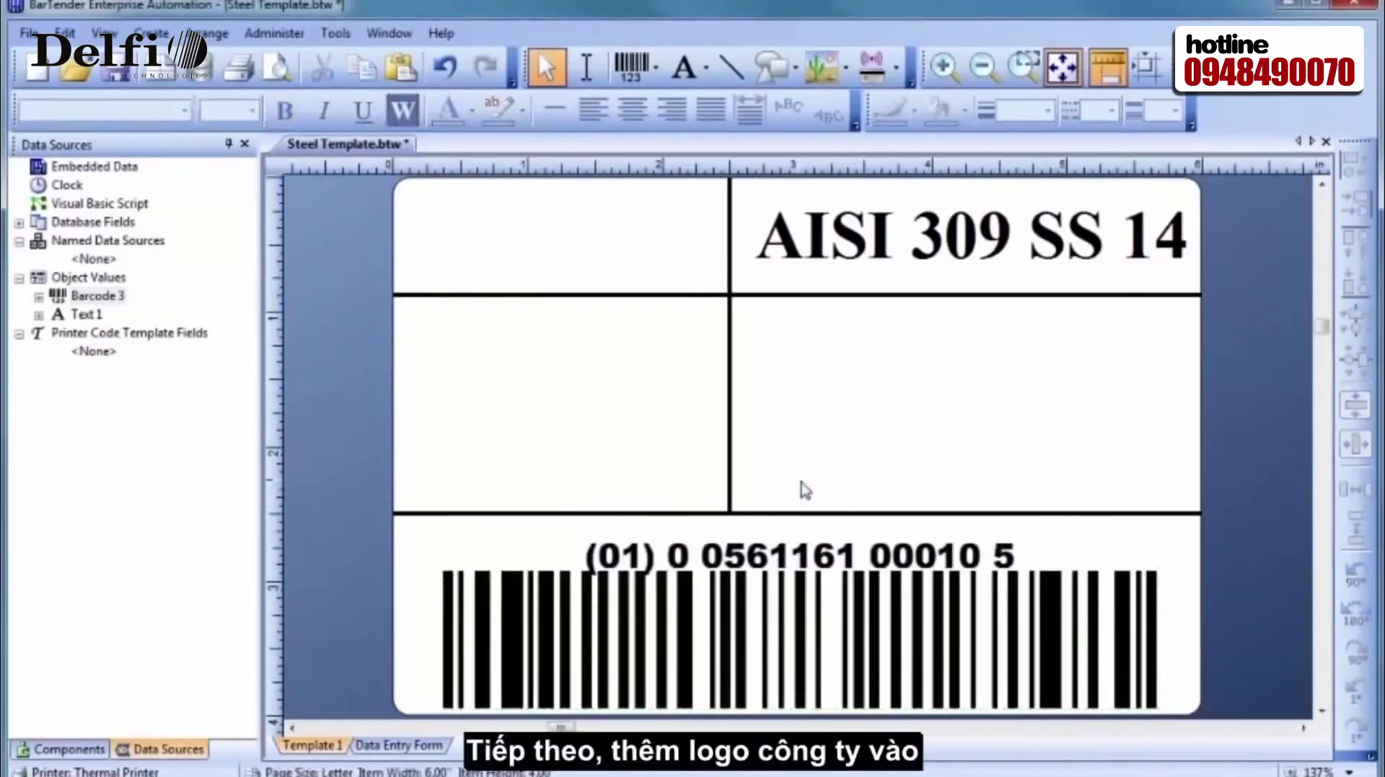
Step: Insert the picture SteelCoLogo.bmp in the label's upper-left cell and enlarge it to about 2.26 by 0.72 in
{"action": "left_click", "coordinate": [826, 74]}
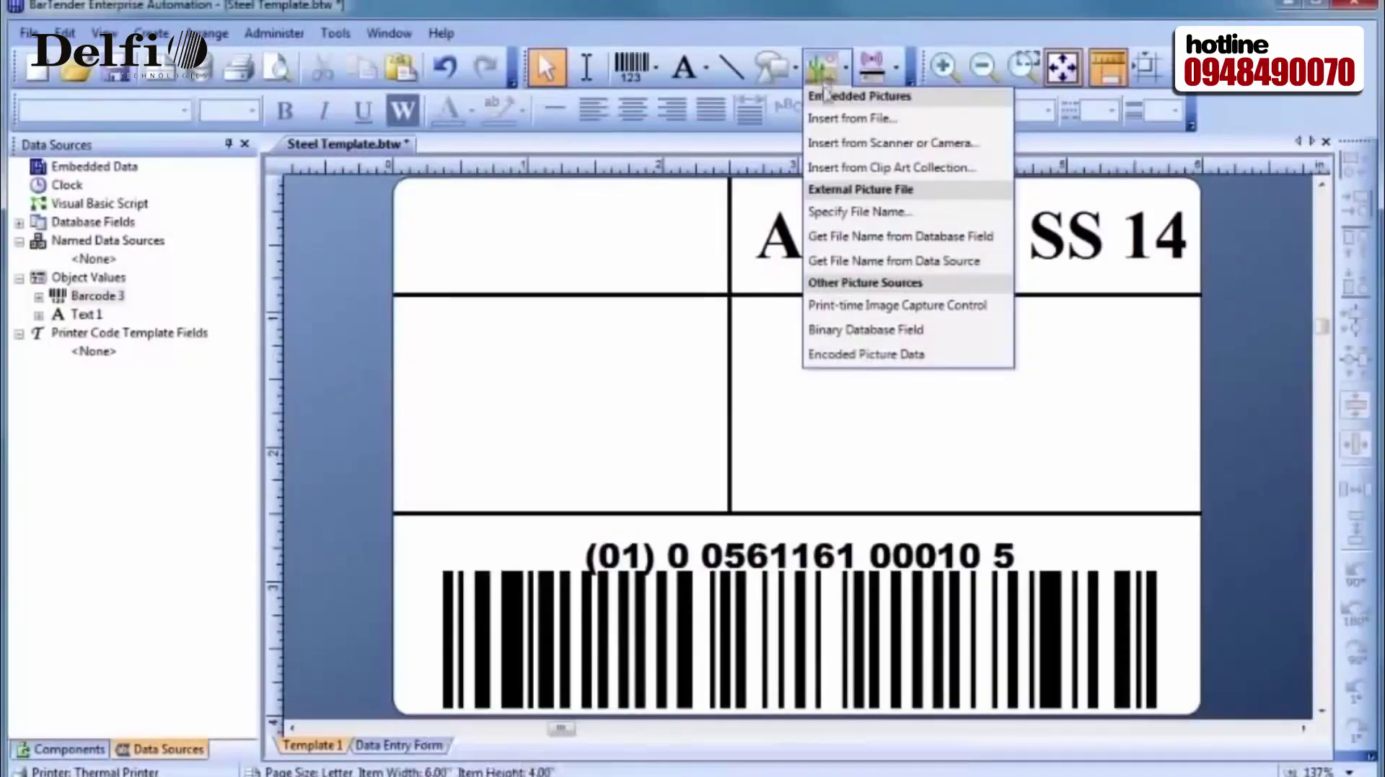
{"action": "left_click", "coordinate": [826, 120]}
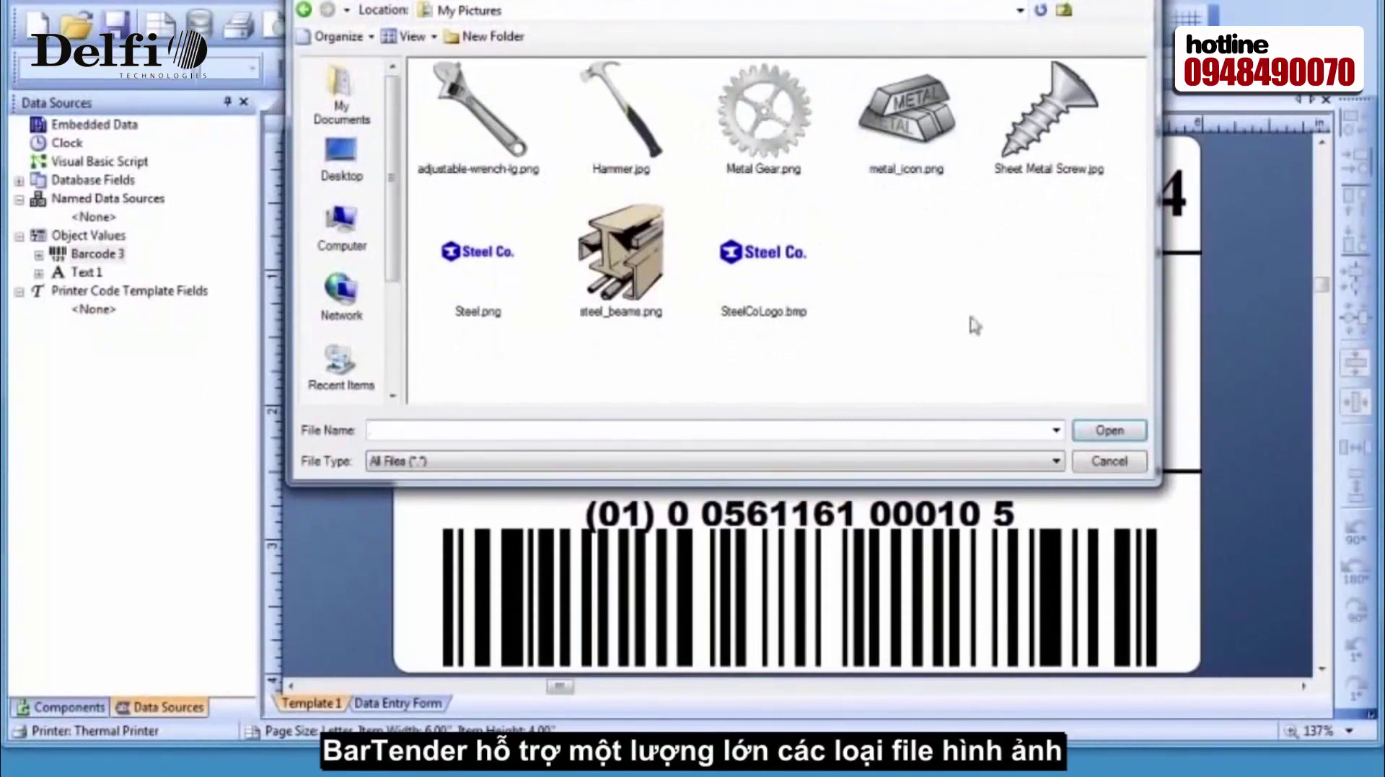
{"action": "left_click", "coordinate": [1056, 462]}
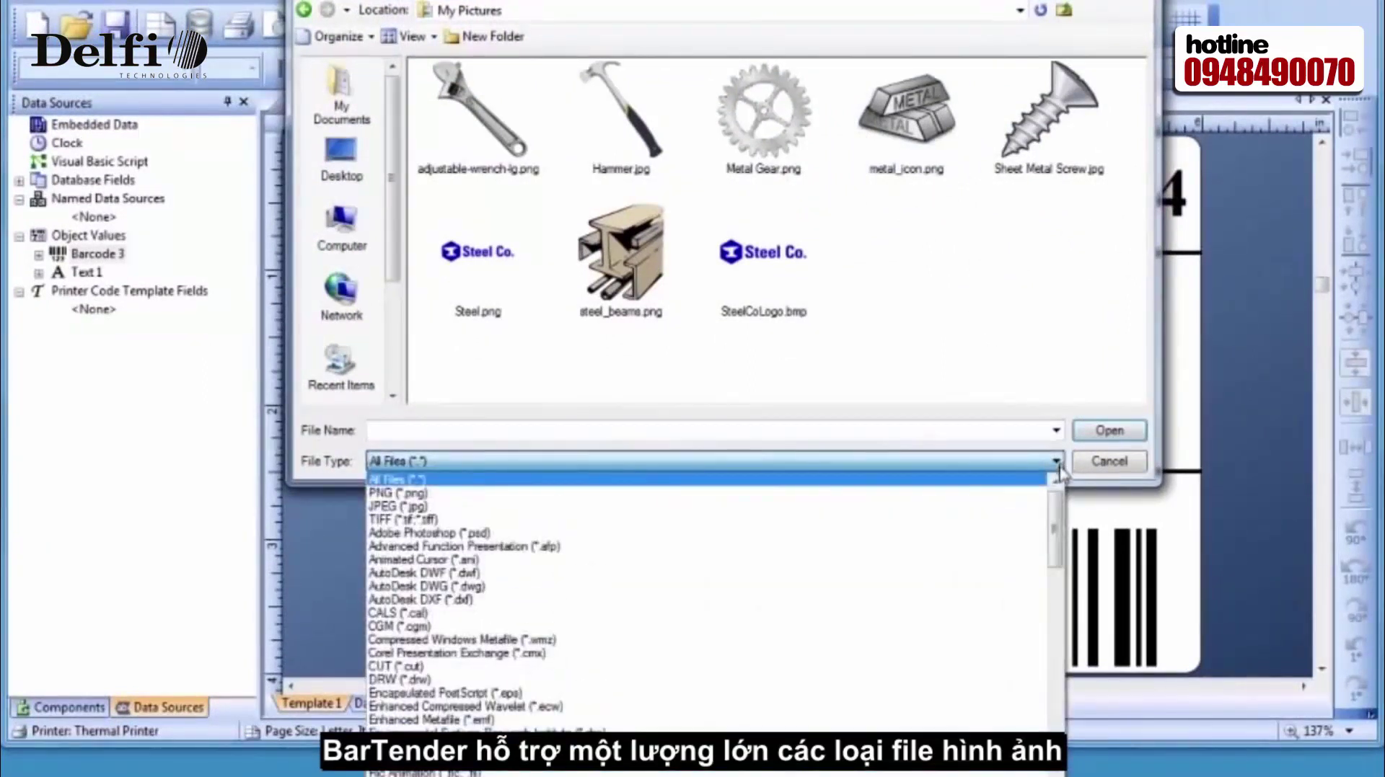
{"action": "left_click_drag", "start_coordinate": [1057, 534], "coordinate": [1055, 729]}
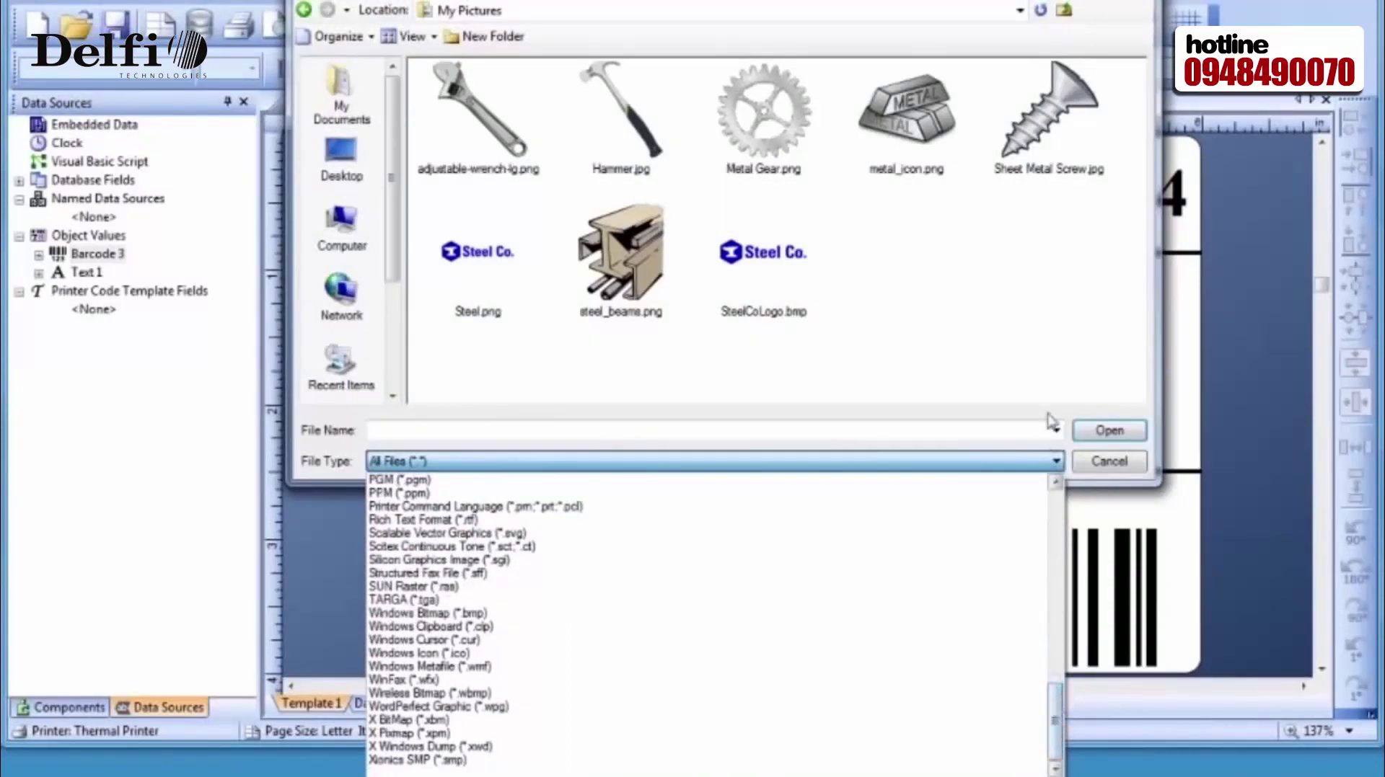
{"action": "left_click", "coordinate": [1042, 295]}
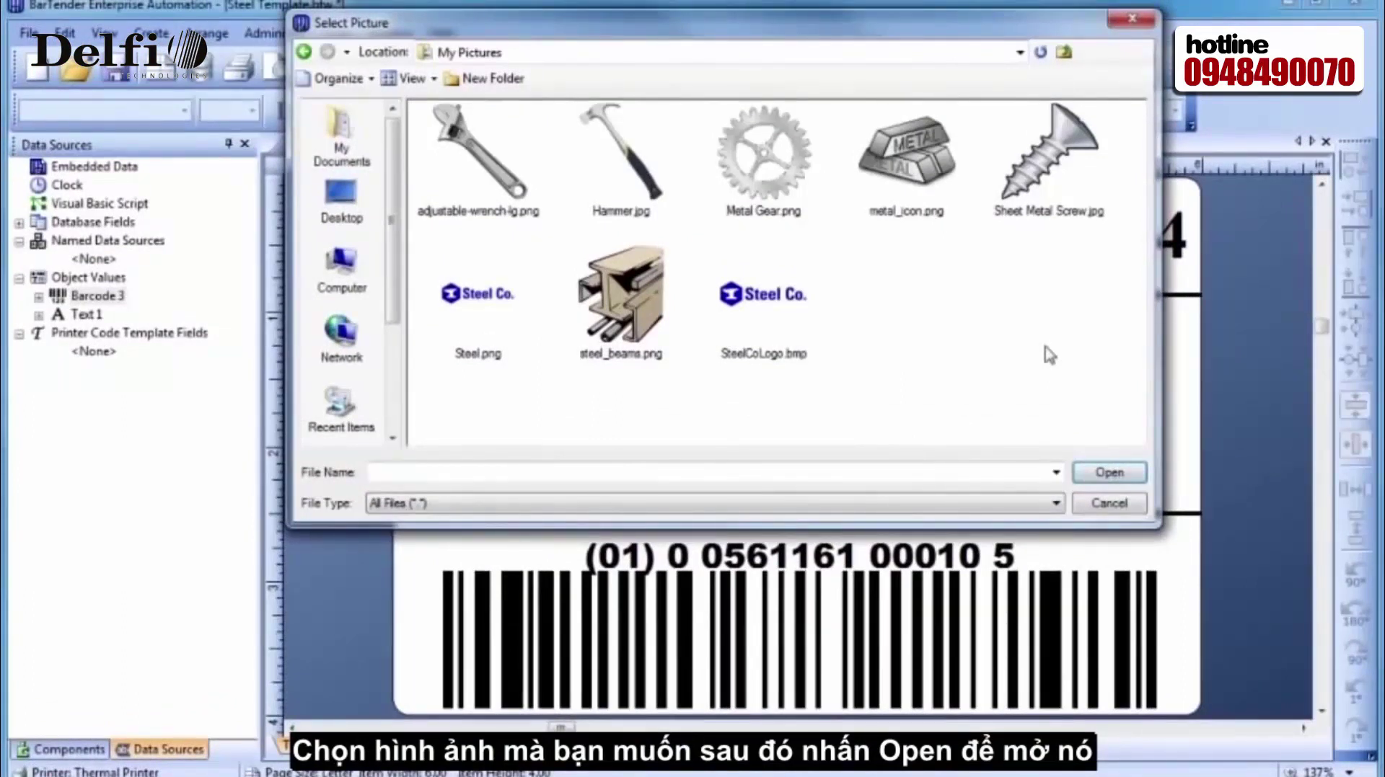
{"action": "left_click", "coordinate": [768, 312]}
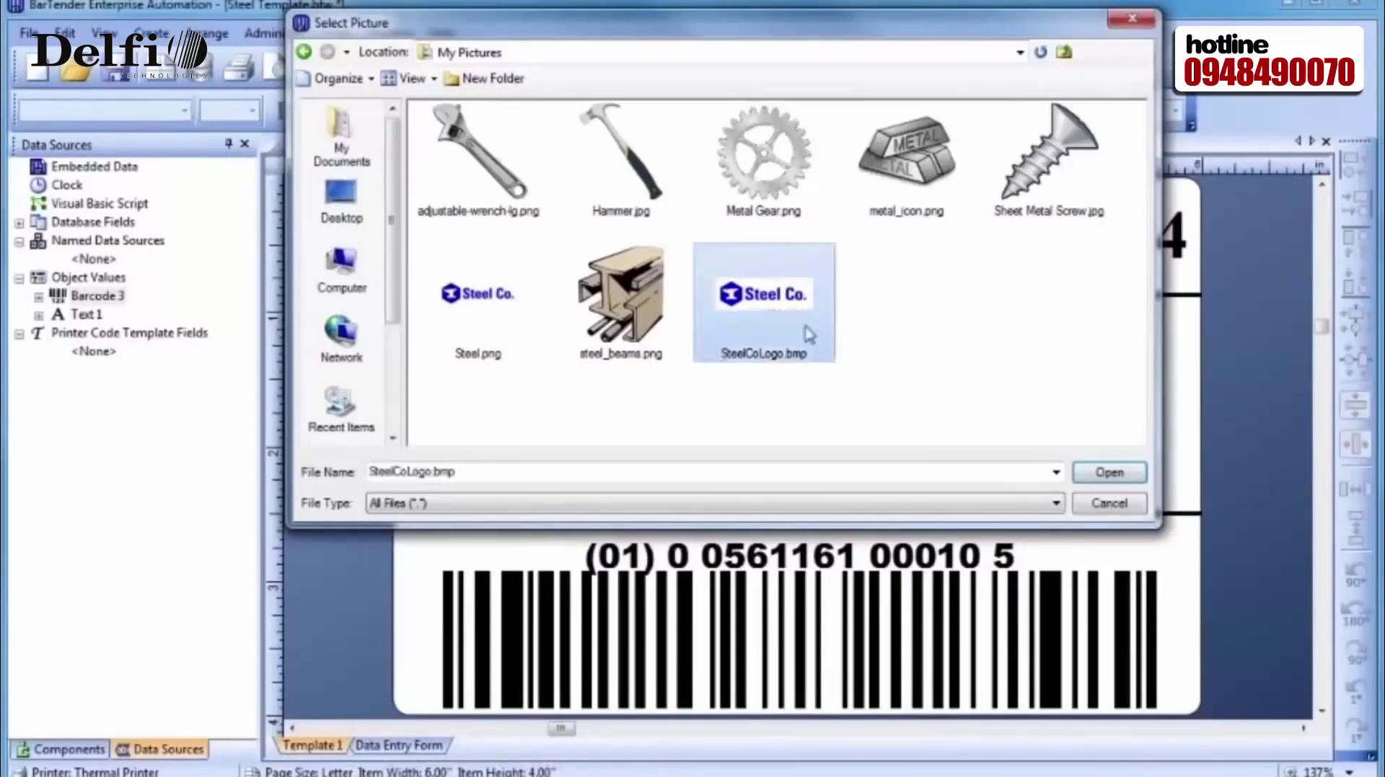
{"action": "left_click", "coordinate": [1103, 475]}
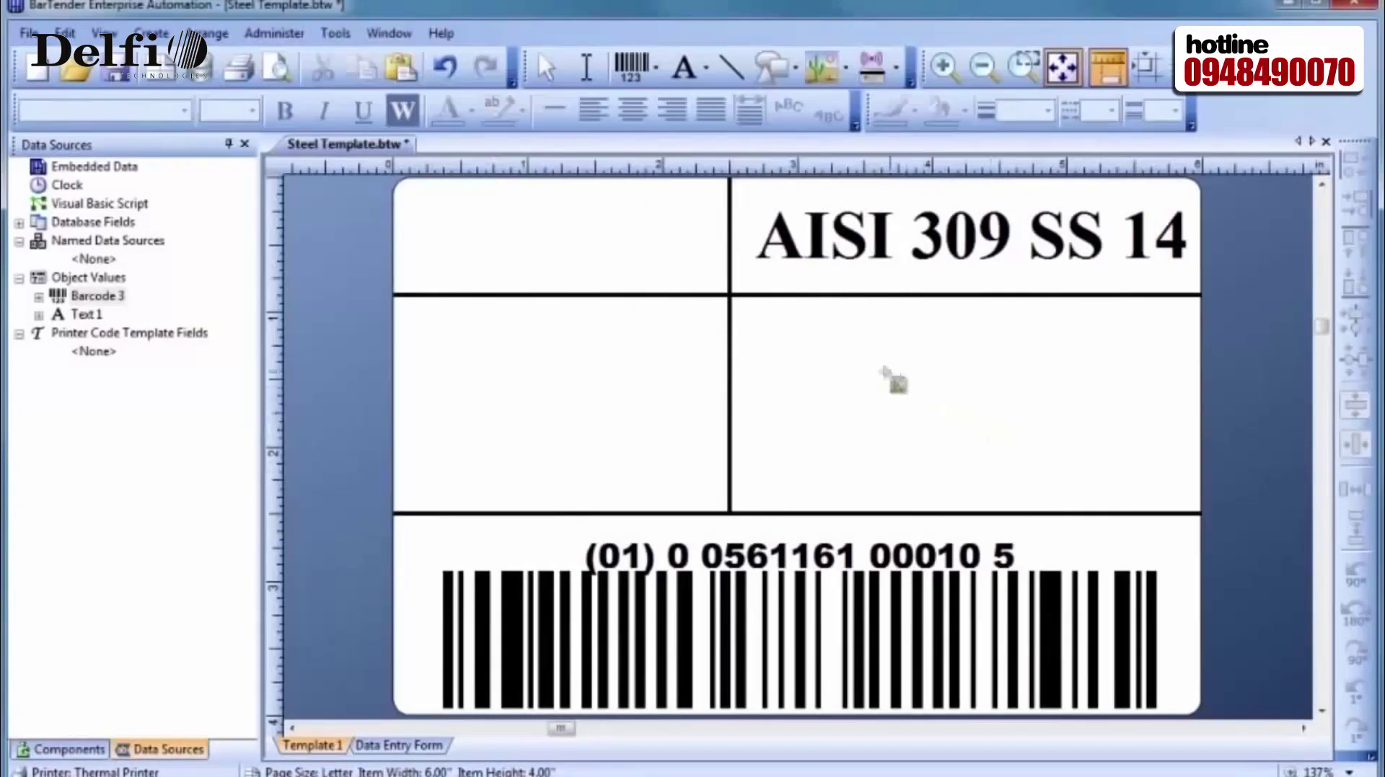
{"action": "left_click", "coordinate": [657, 269]}
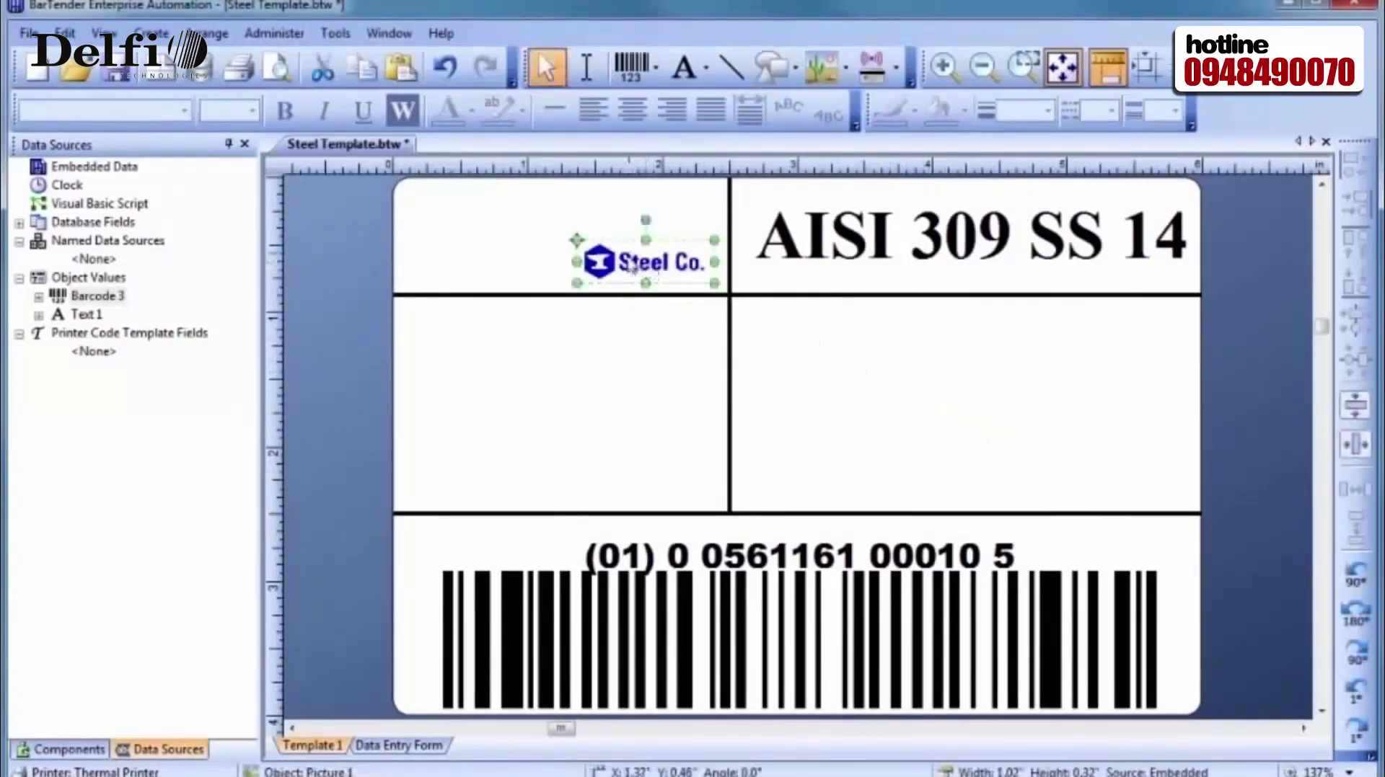
{"action": "left_click_drag", "start_coordinate": [576, 239], "coordinate": [409, 187]}
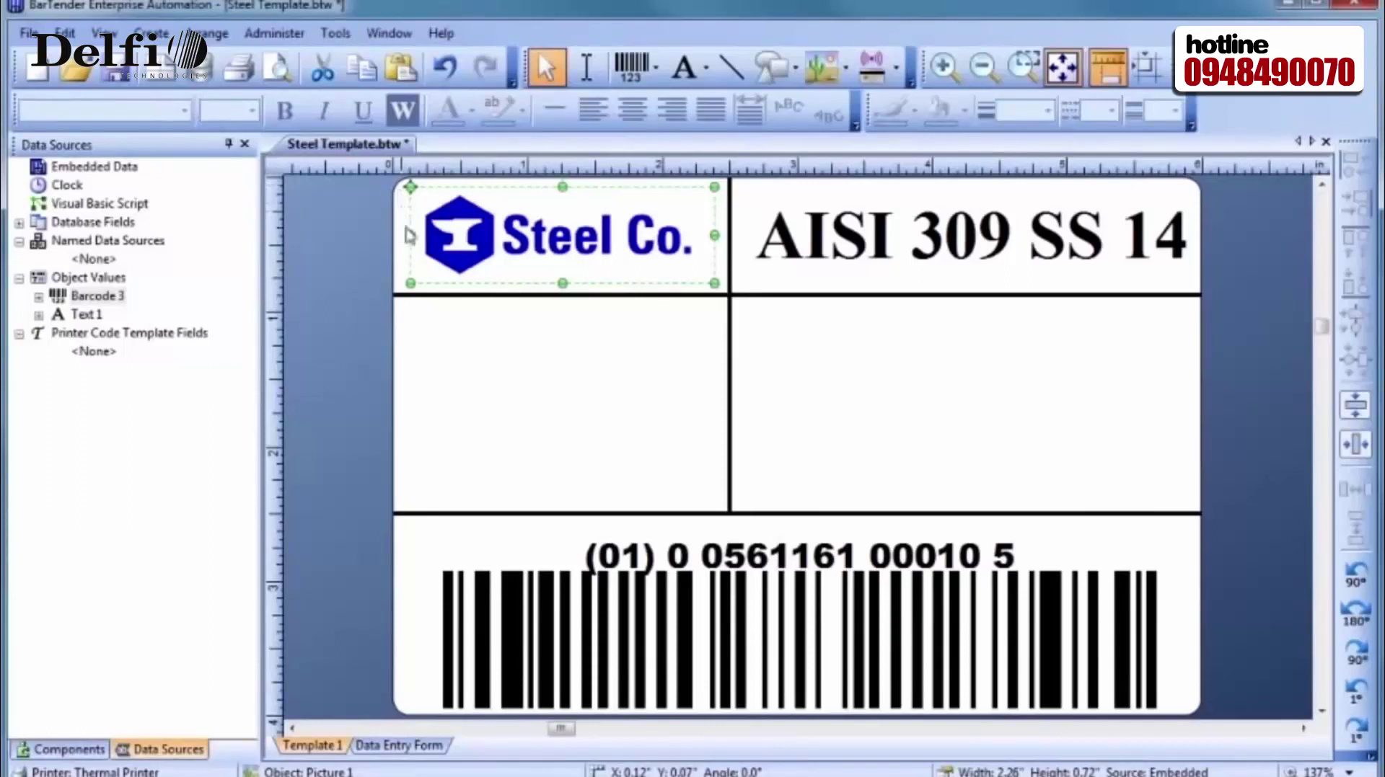
{"action": "left_click", "coordinate": [435, 390]}
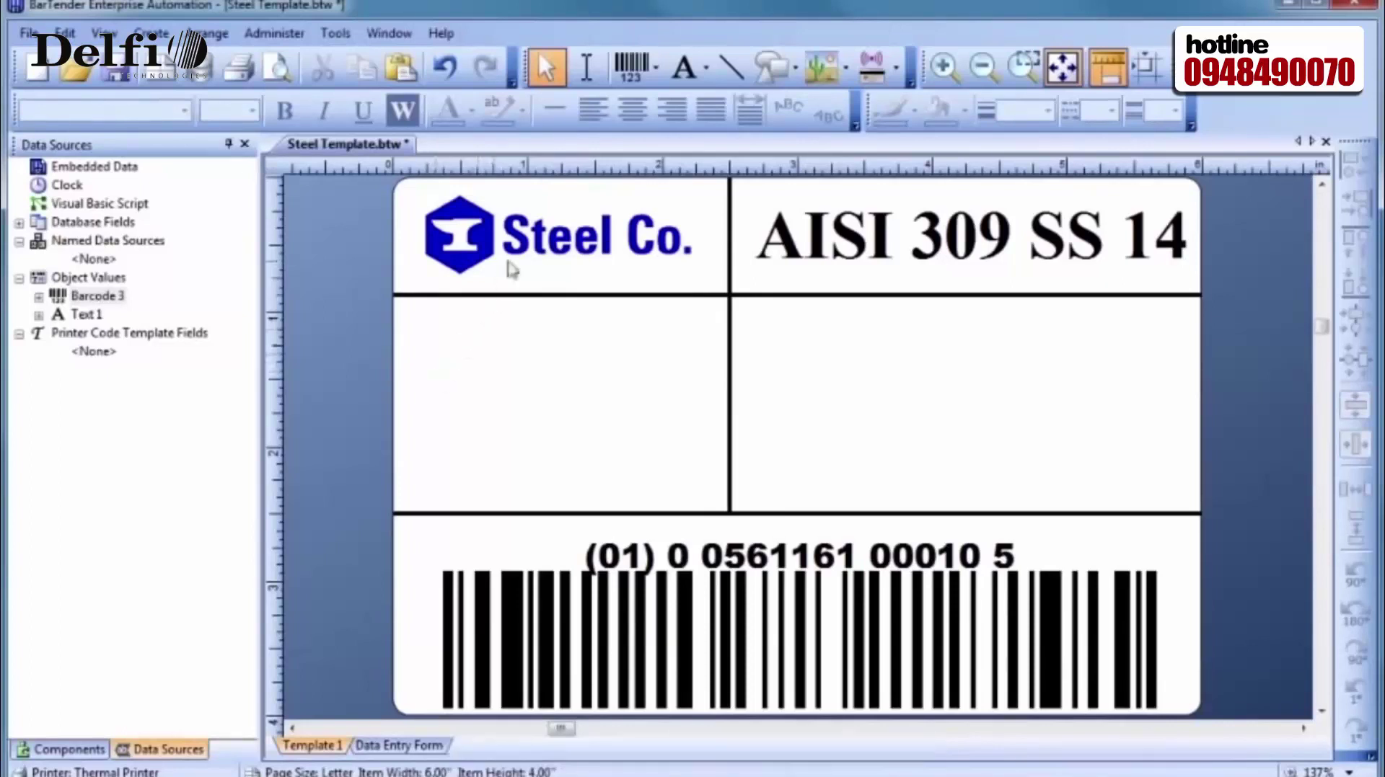
Step: Insert a Data Matrix bar code from the common bar codes in the label's middle-left cell
{"action": "left_click", "coordinate": [631, 72]}
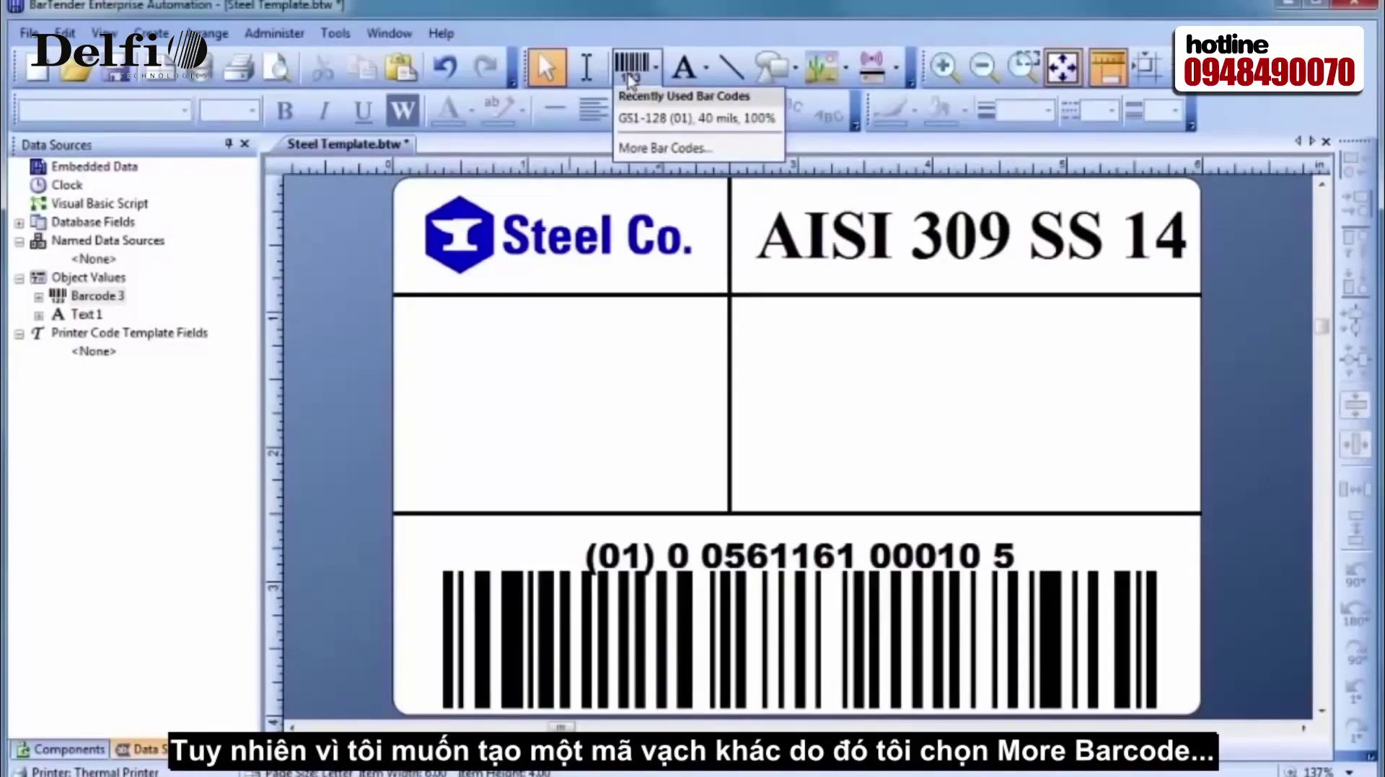
{"action": "left_click", "coordinate": [633, 149]}
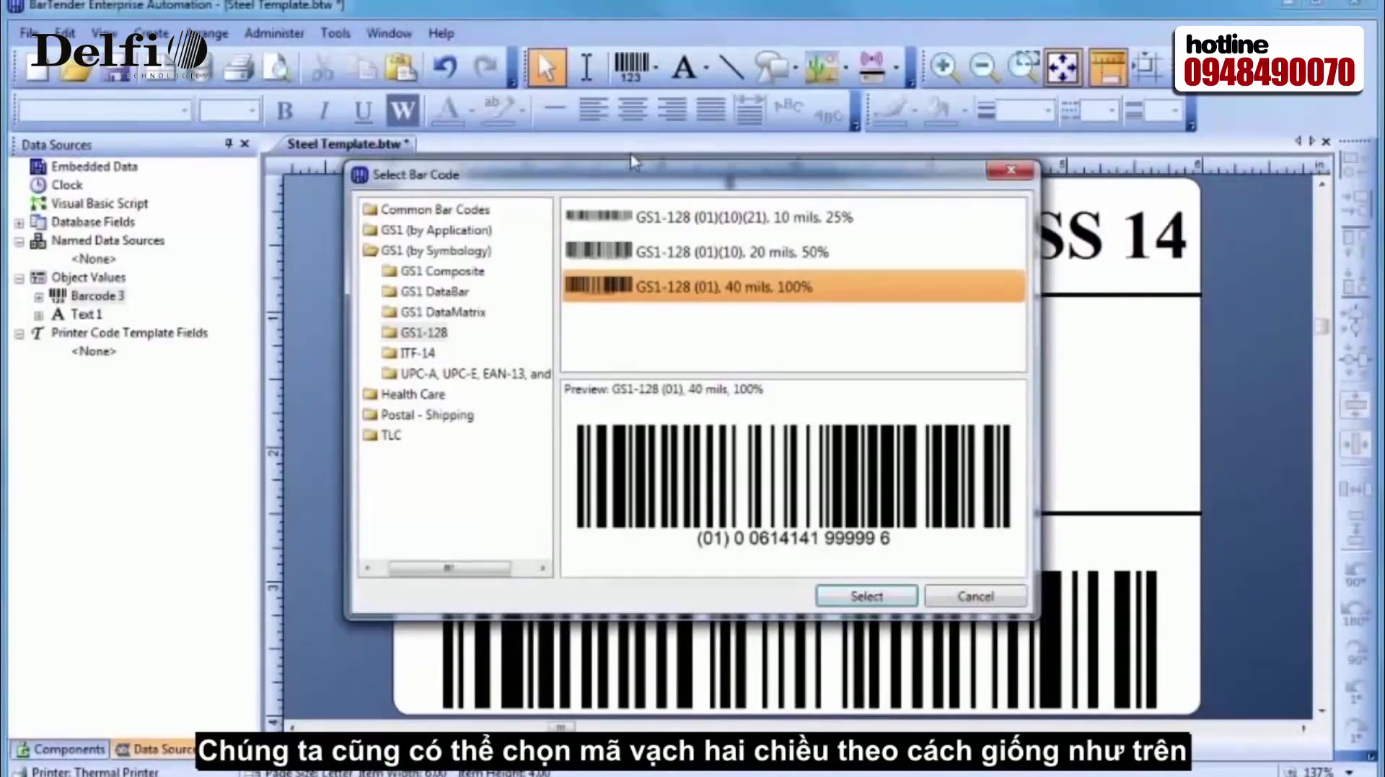
{"action": "left_click", "coordinate": [451, 211]}
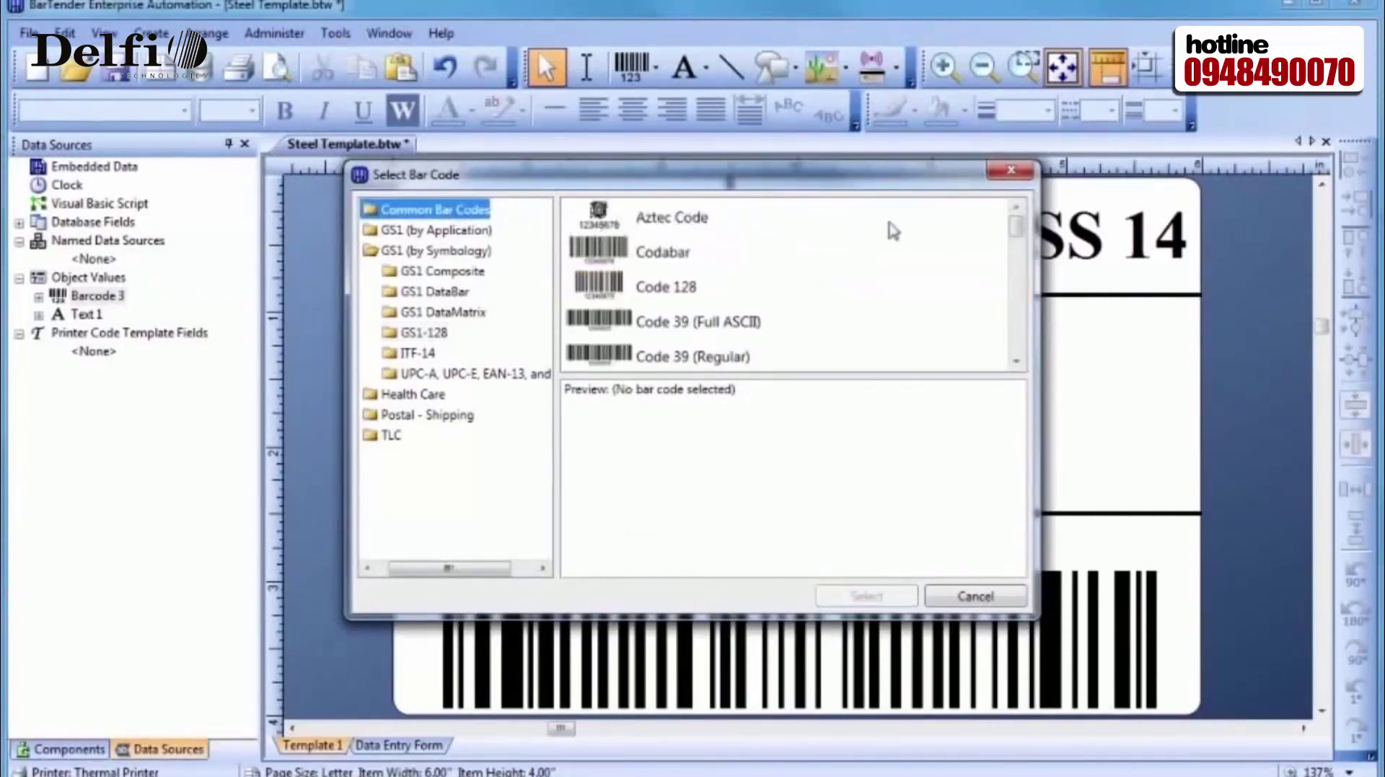
{"action": "left_click_drag", "start_coordinate": [1013, 235], "coordinate": [1019, 264]}
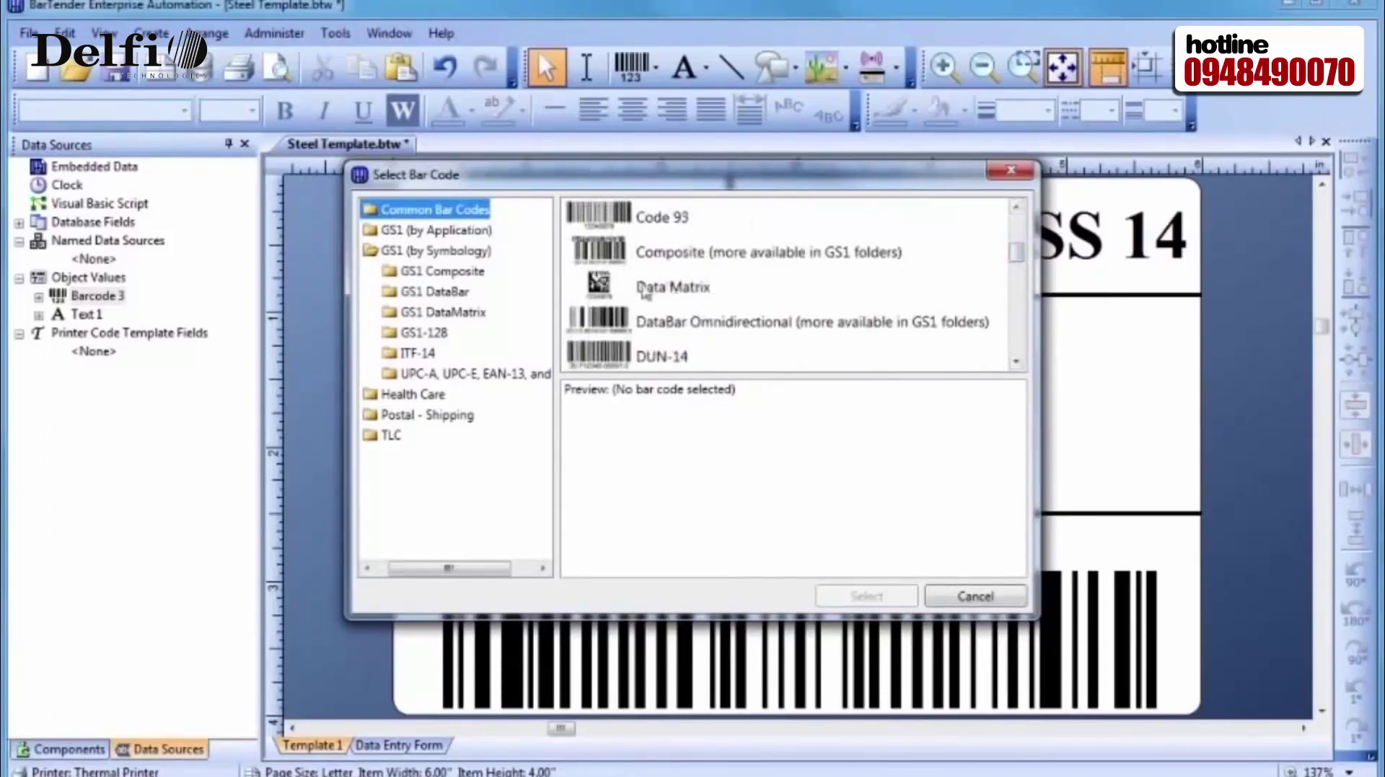
{"action": "double_click", "coordinate": [601, 288]}
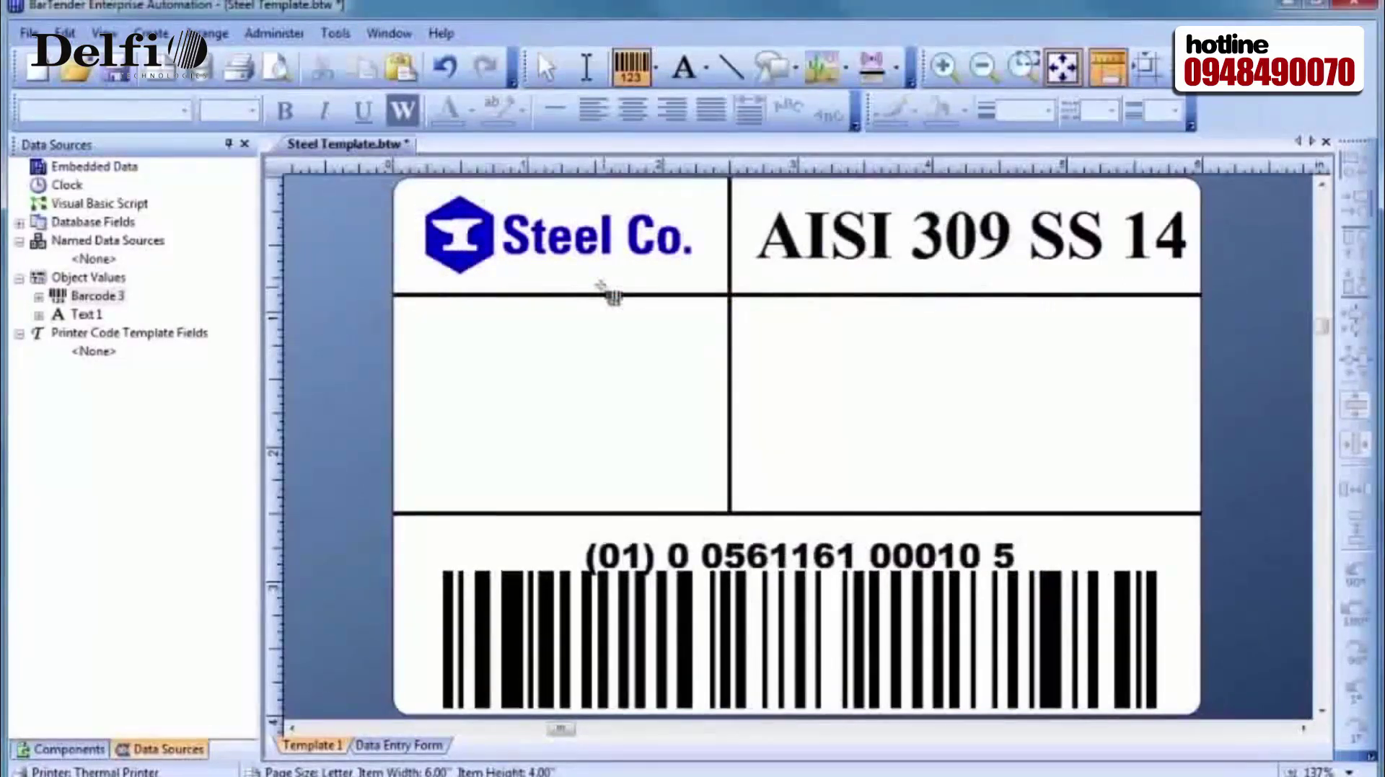
{"action": "left_click", "coordinate": [543, 391]}
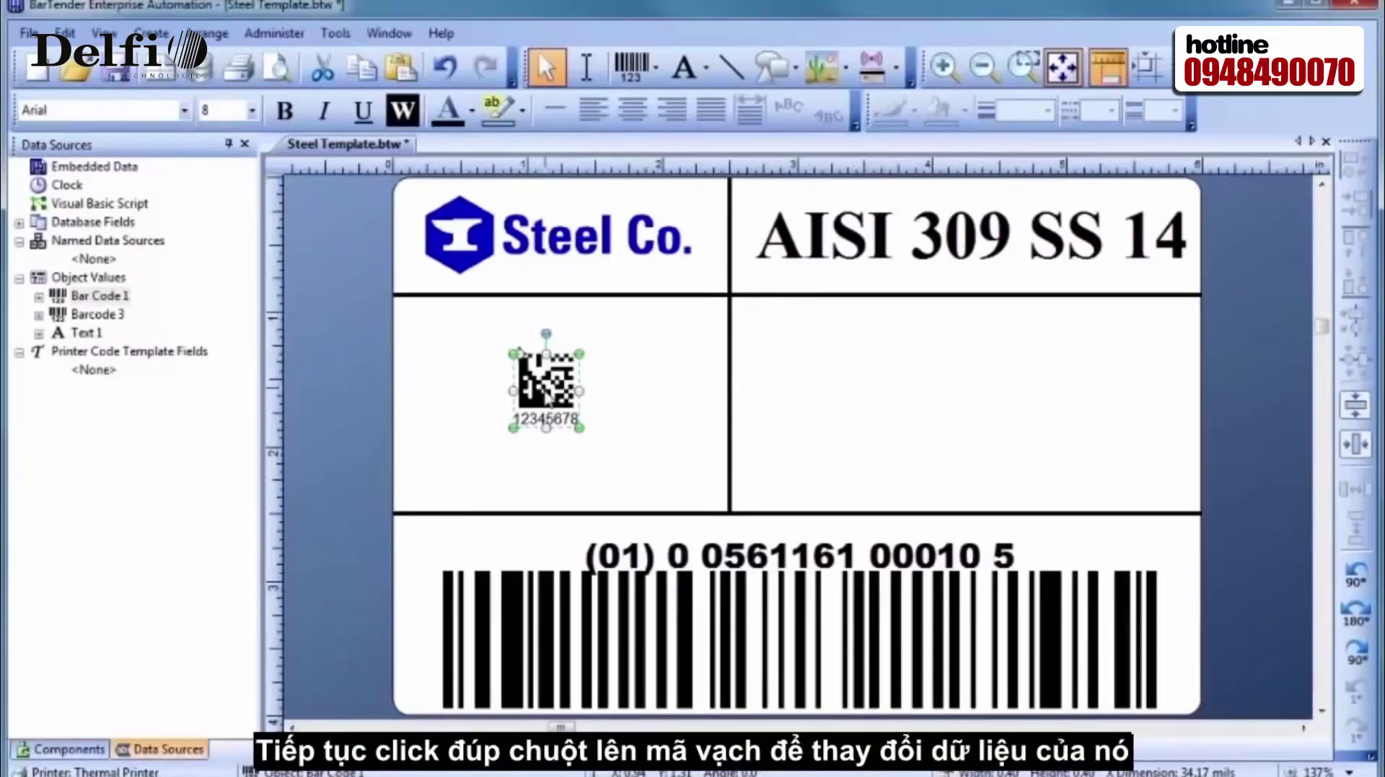
Step: Hide the Data Matrix's human-readable text and replace its embedded data with "AISI 309 SS 14"
{"action": "double_click", "coordinate": [546, 396]}
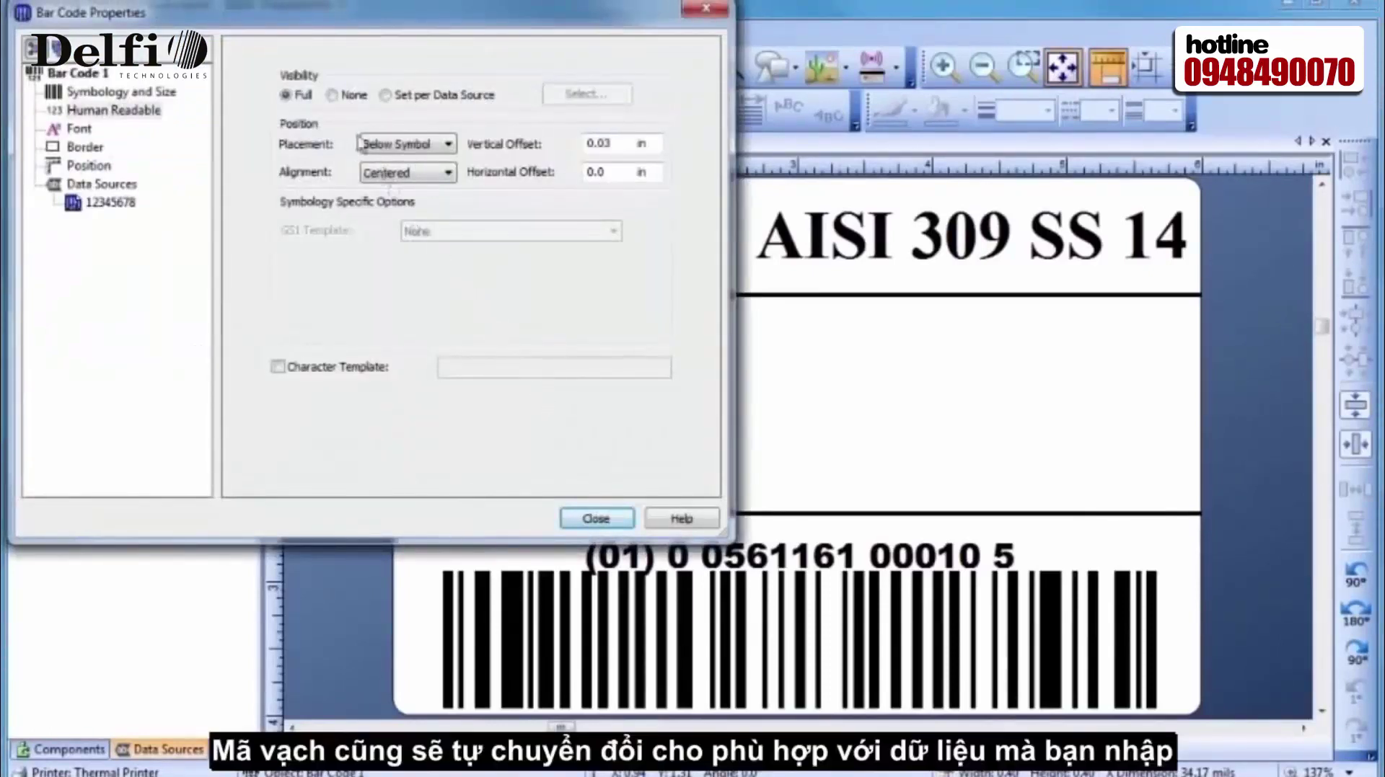
{"action": "left_click", "coordinate": [332, 97]}
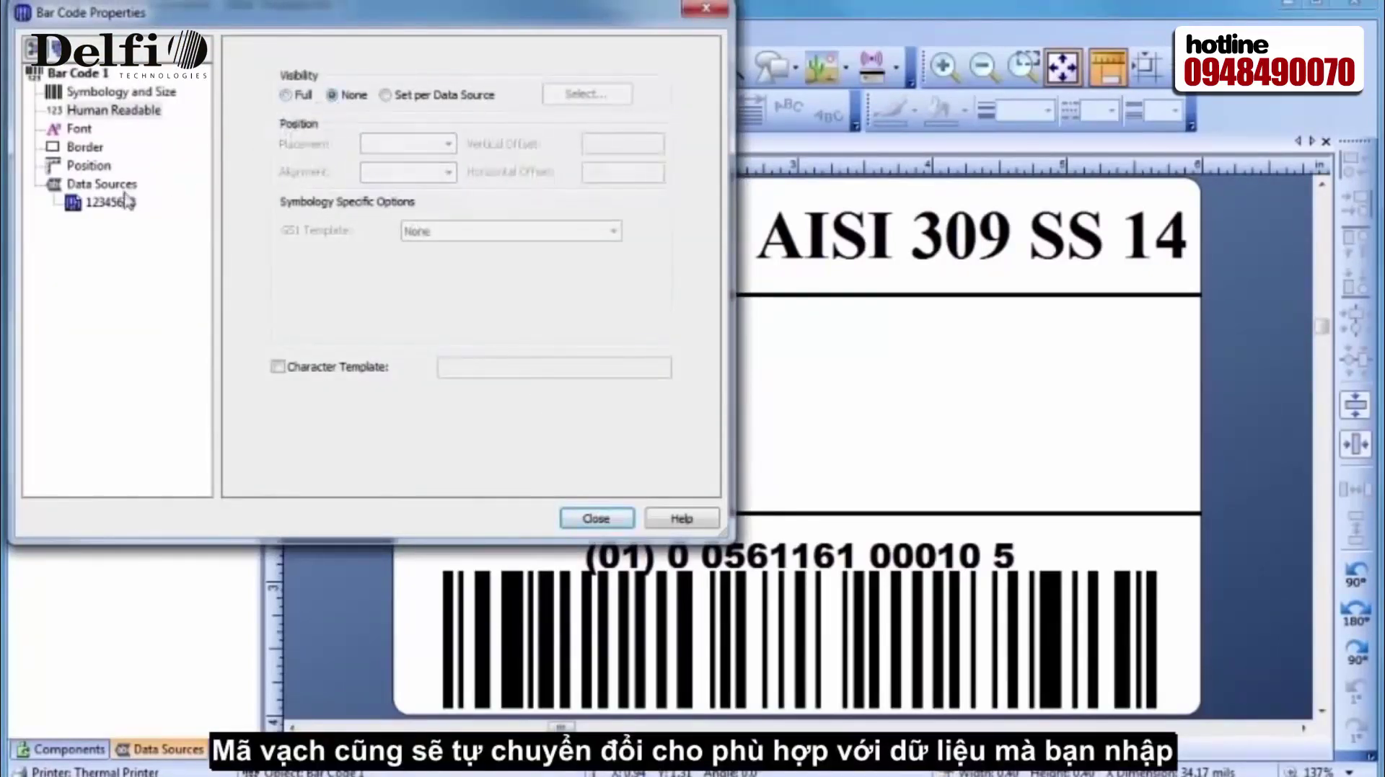
{"action": "left_click", "coordinate": [112, 204]}
{"action": "left_click_drag", "start_coordinate": [383, 147], "coordinate": [312, 155]}
{"action": "type", "text": "AISI "}
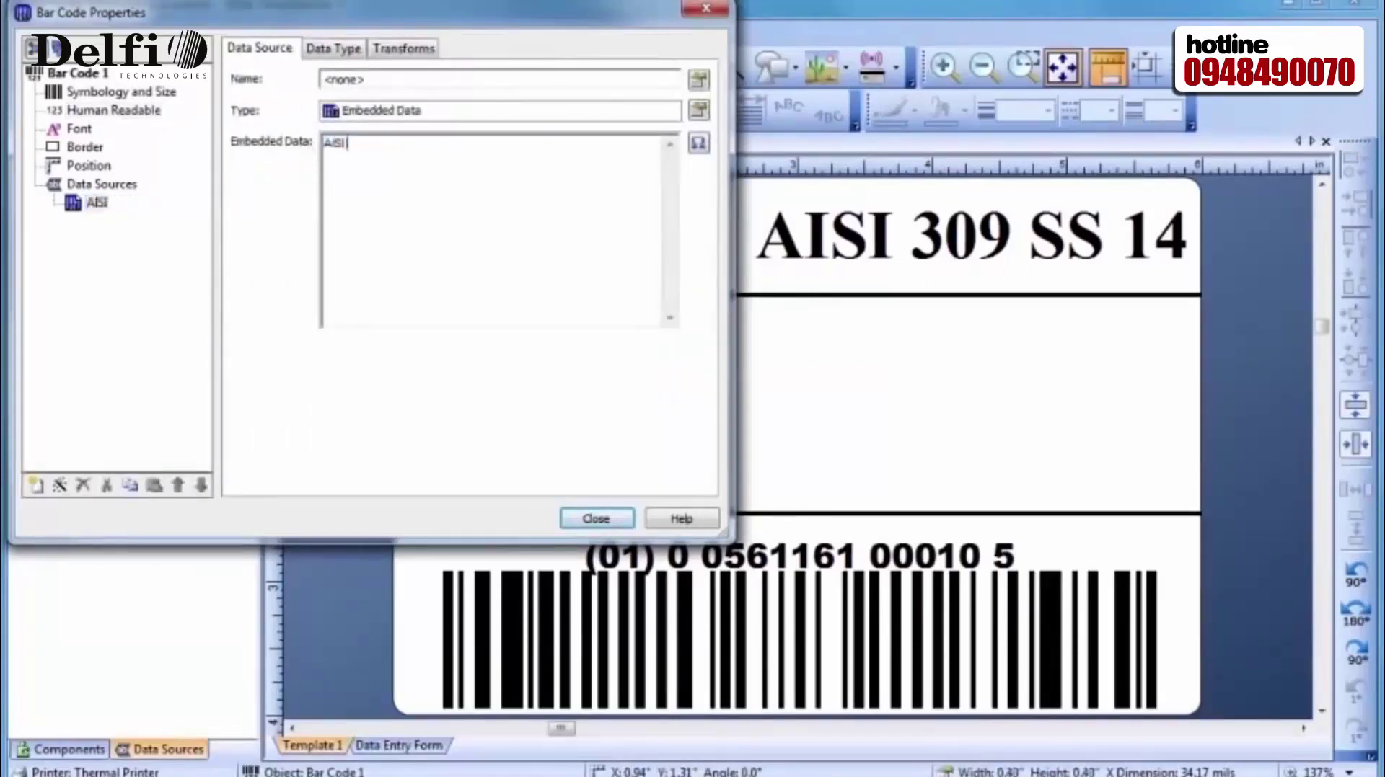
{"action": "type", "text": "309 SS 14"}
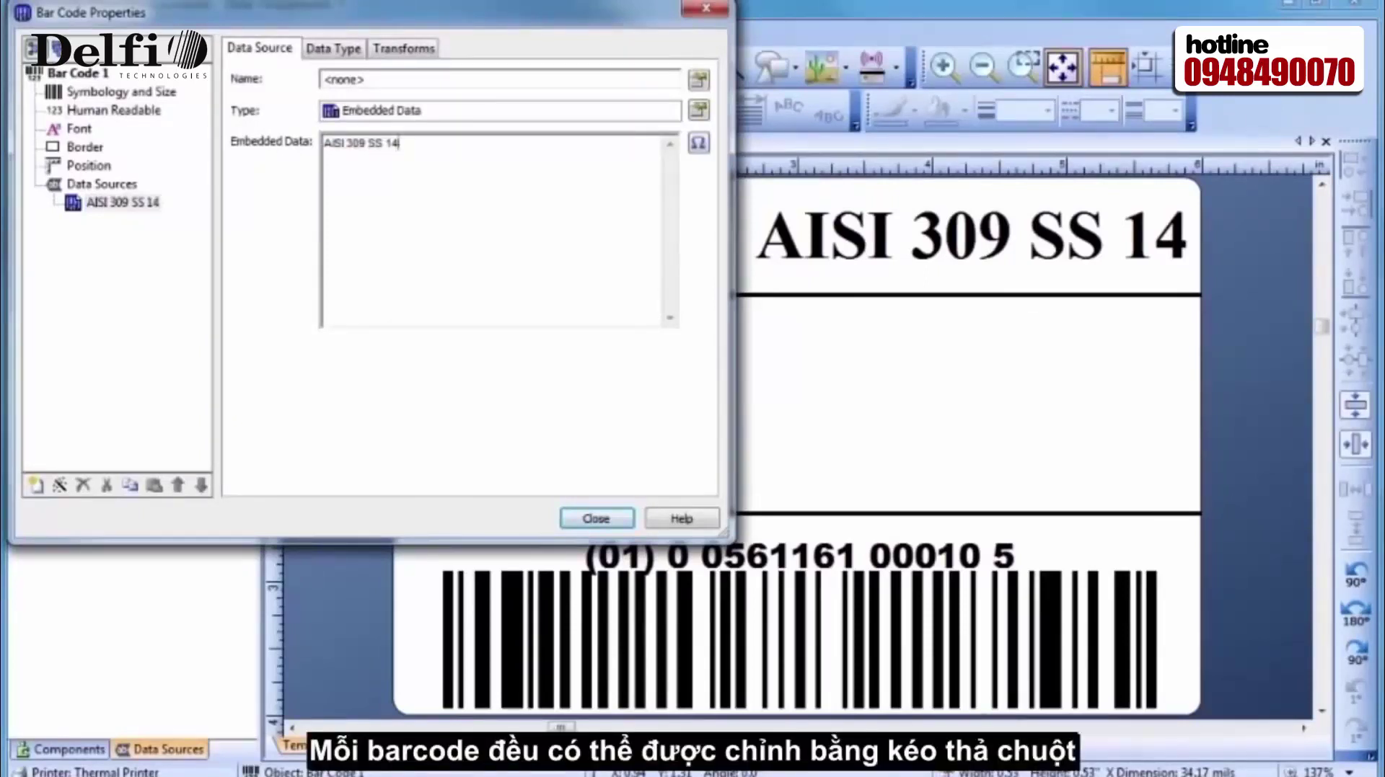
Step: Increase the Data Matrix's X dimension to 77.50 mils and center the bar code in the middle-left cell
{"action": "left_click", "coordinate": [95, 92]}
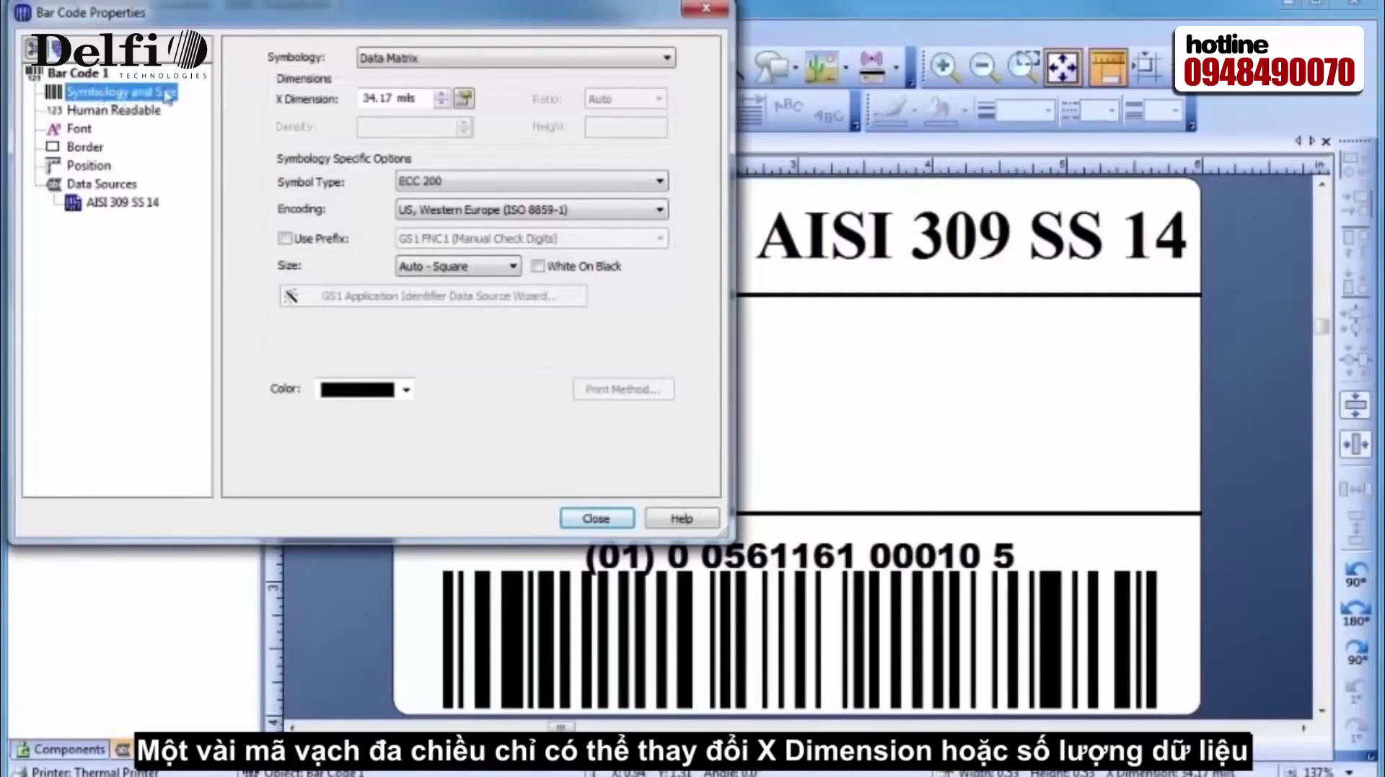
{"action": "left_click", "coordinate": [441, 95]}
{"action": "left_click", "coordinate": [441, 96]}
{"action": "left_click", "coordinate": [442, 95]}
{"action": "left_click", "coordinate": [442, 96]}
{"action": "left_click", "coordinate": [442, 96]}
{"action": "left_click", "coordinate": [442, 96]}
{"action": "left_click", "coordinate": [442, 96]}
{"action": "left_click", "coordinate": [442, 96]}
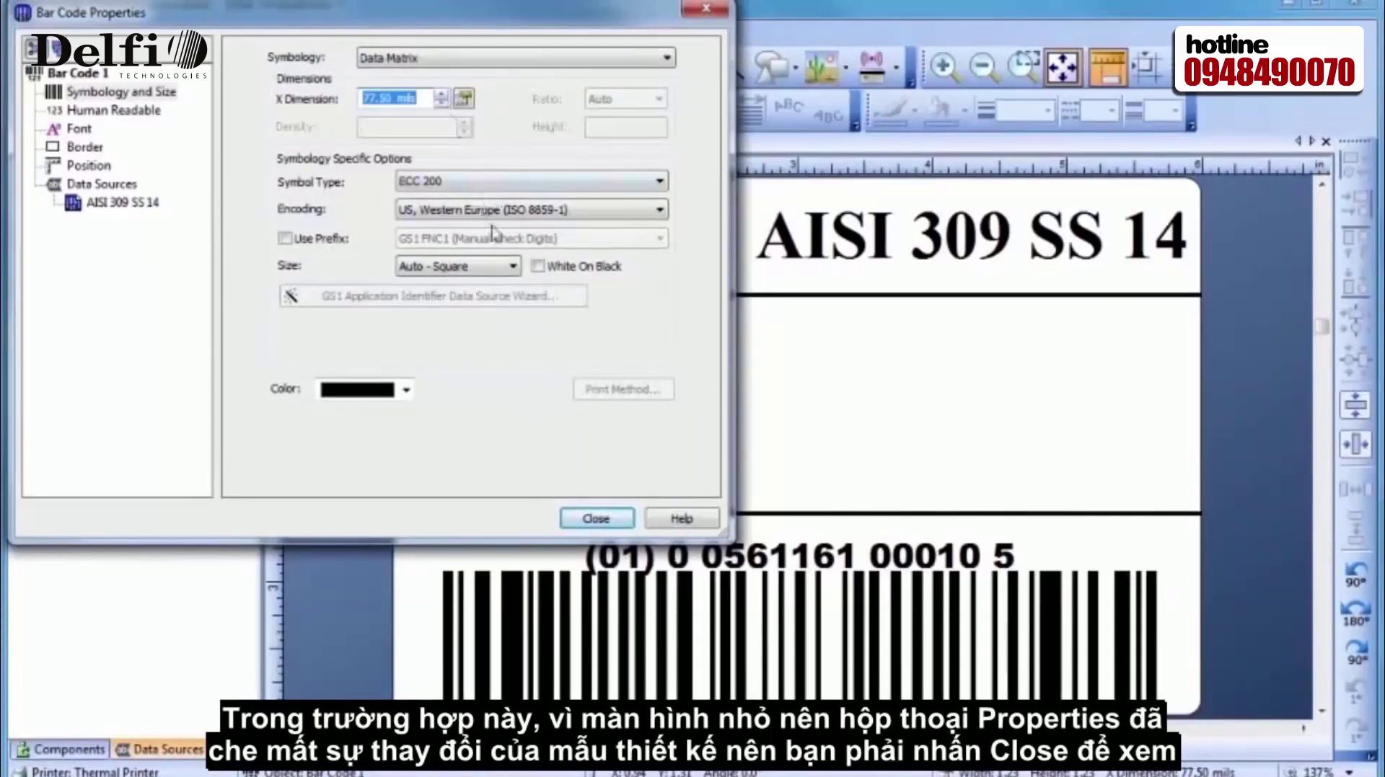
{"action": "left_click", "coordinate": [595, 519]}
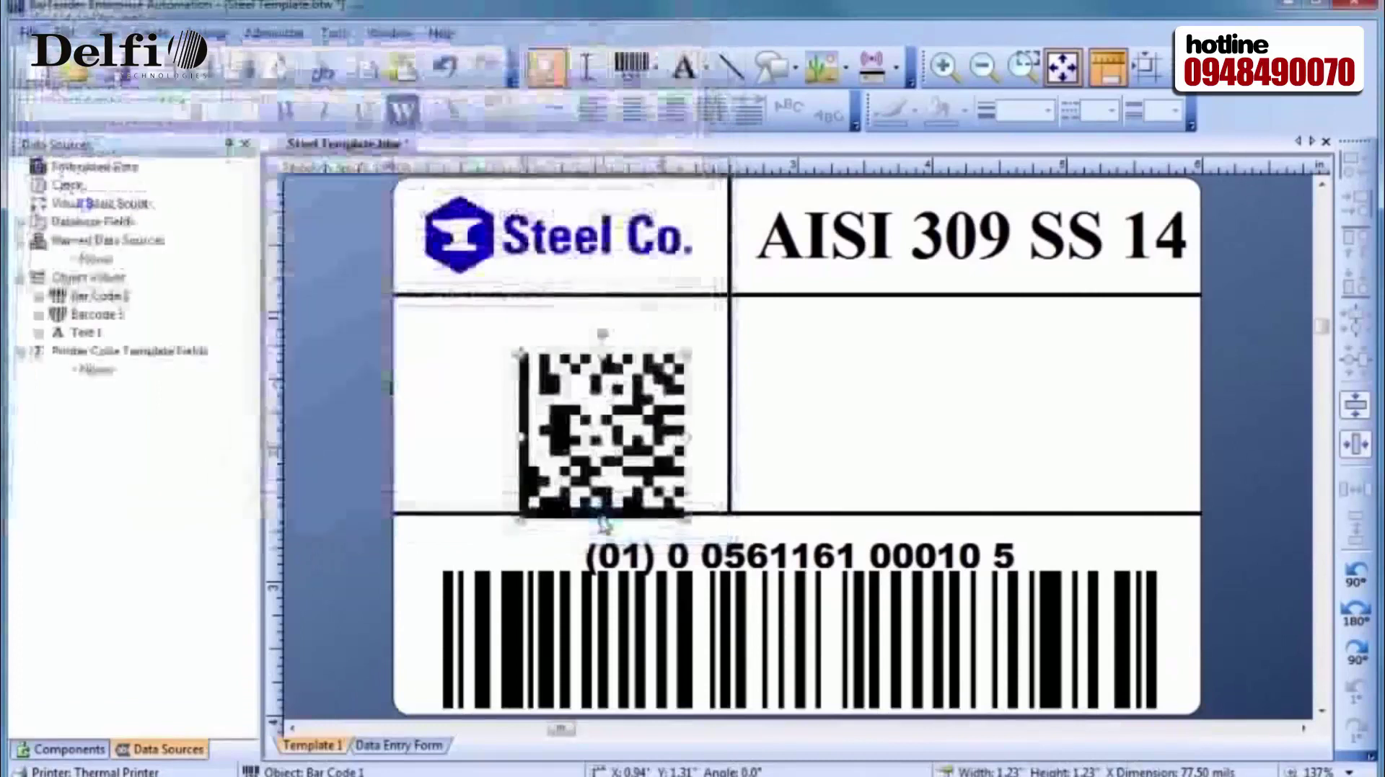
{"action": "left_click_drag", "start_coordinate": [600, 456], "coordinate": [552, 427]}
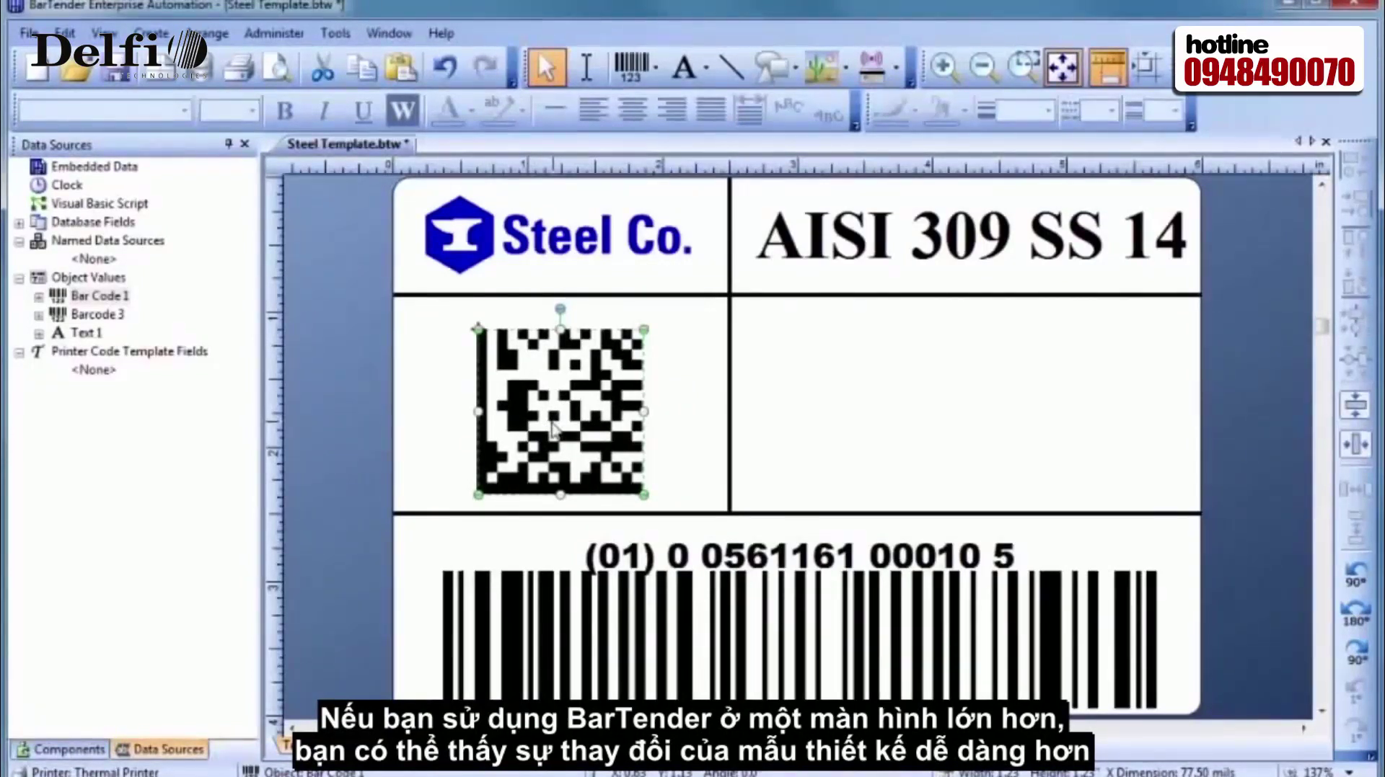
{"action": "left_click", "coordinate": [681, 425]}
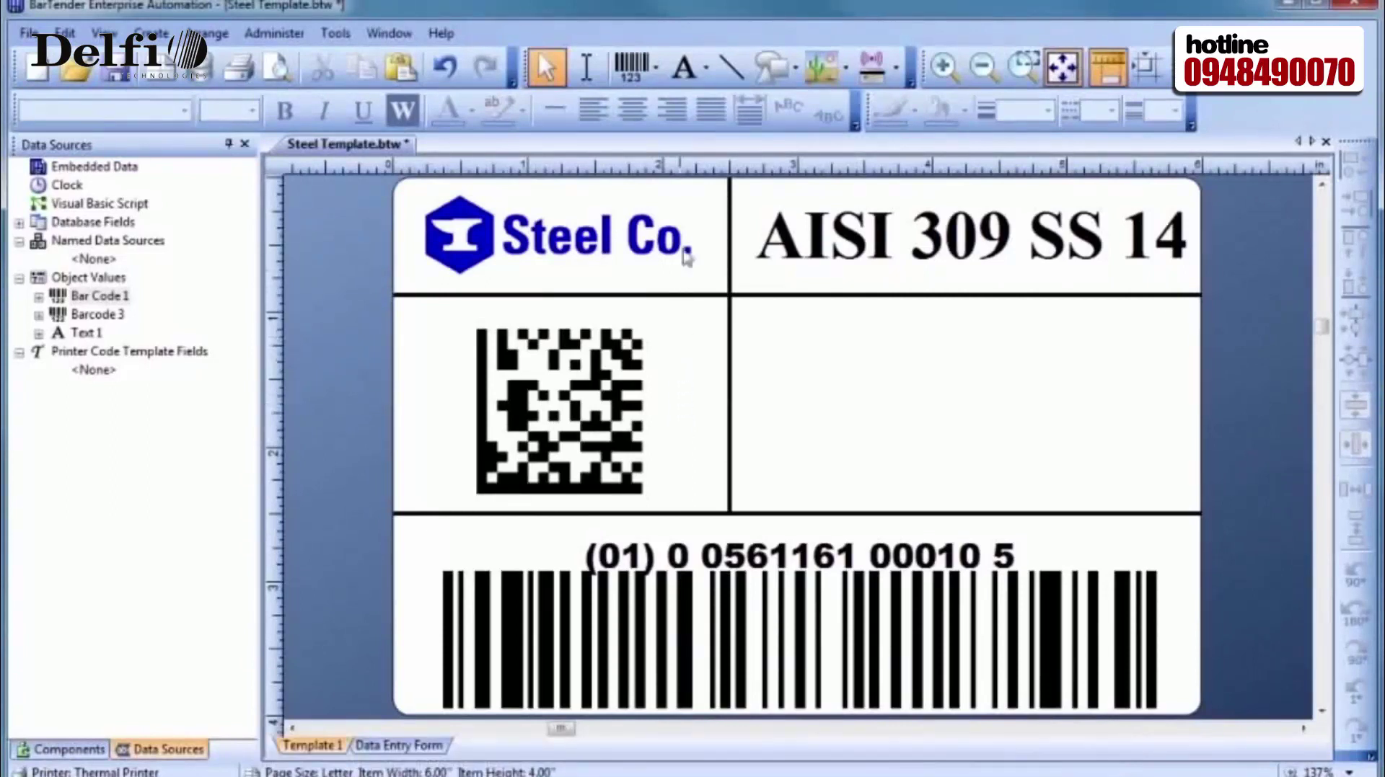
Step: Add a single-line text object in the label's middle-right cell reading "PO: " followed by the purchase order number
{"action": "left_click", "coordinate": [689, 76]}
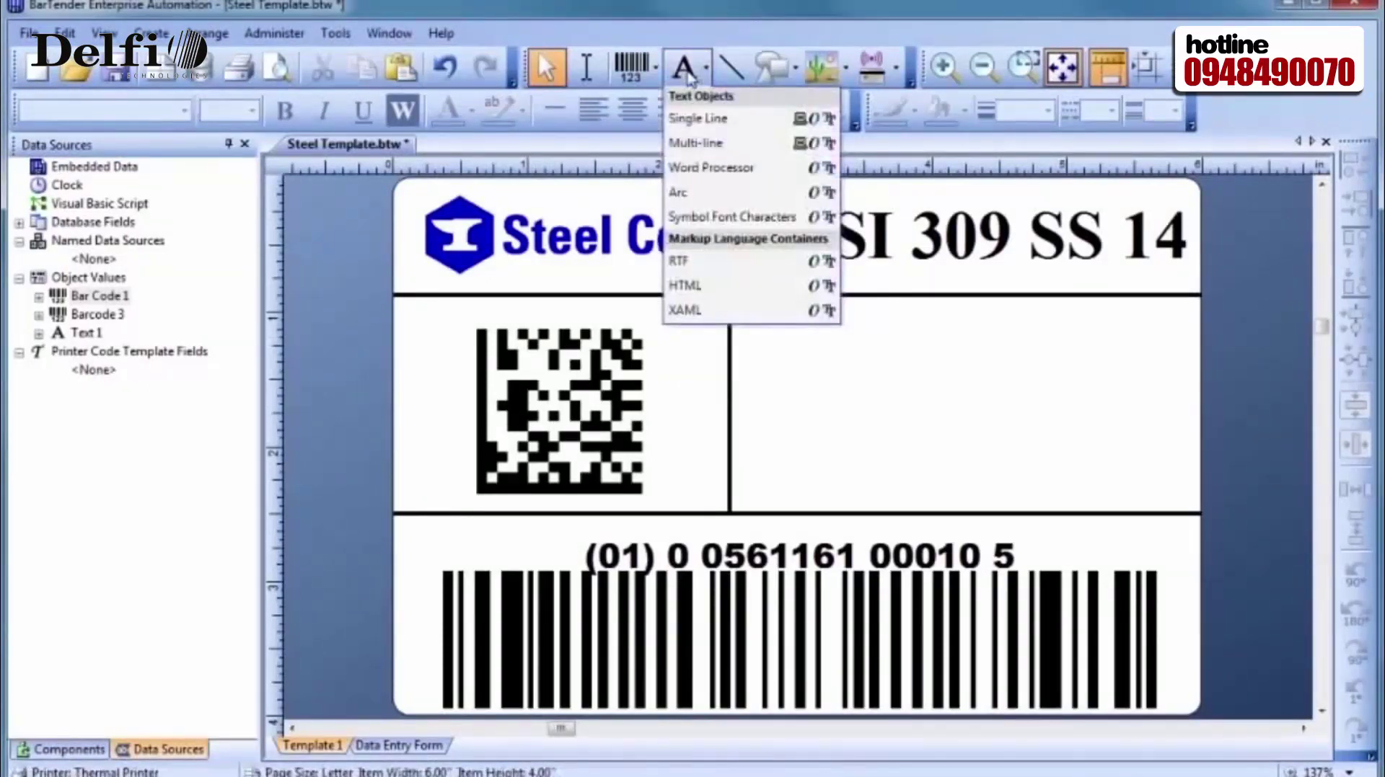
{"action": "left_click", "coordinate": [697, 119]}
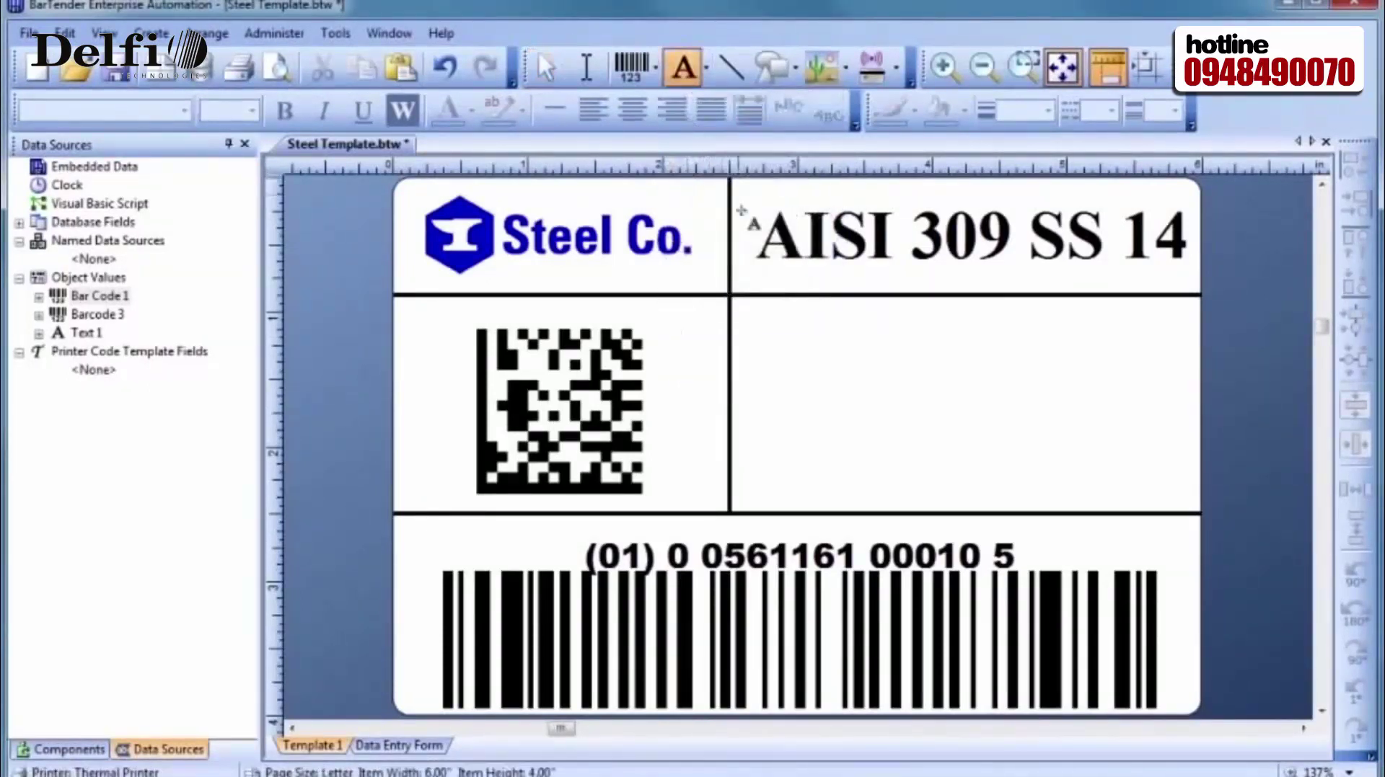
{"action": "left_click", "coordinate": [825, 360]}
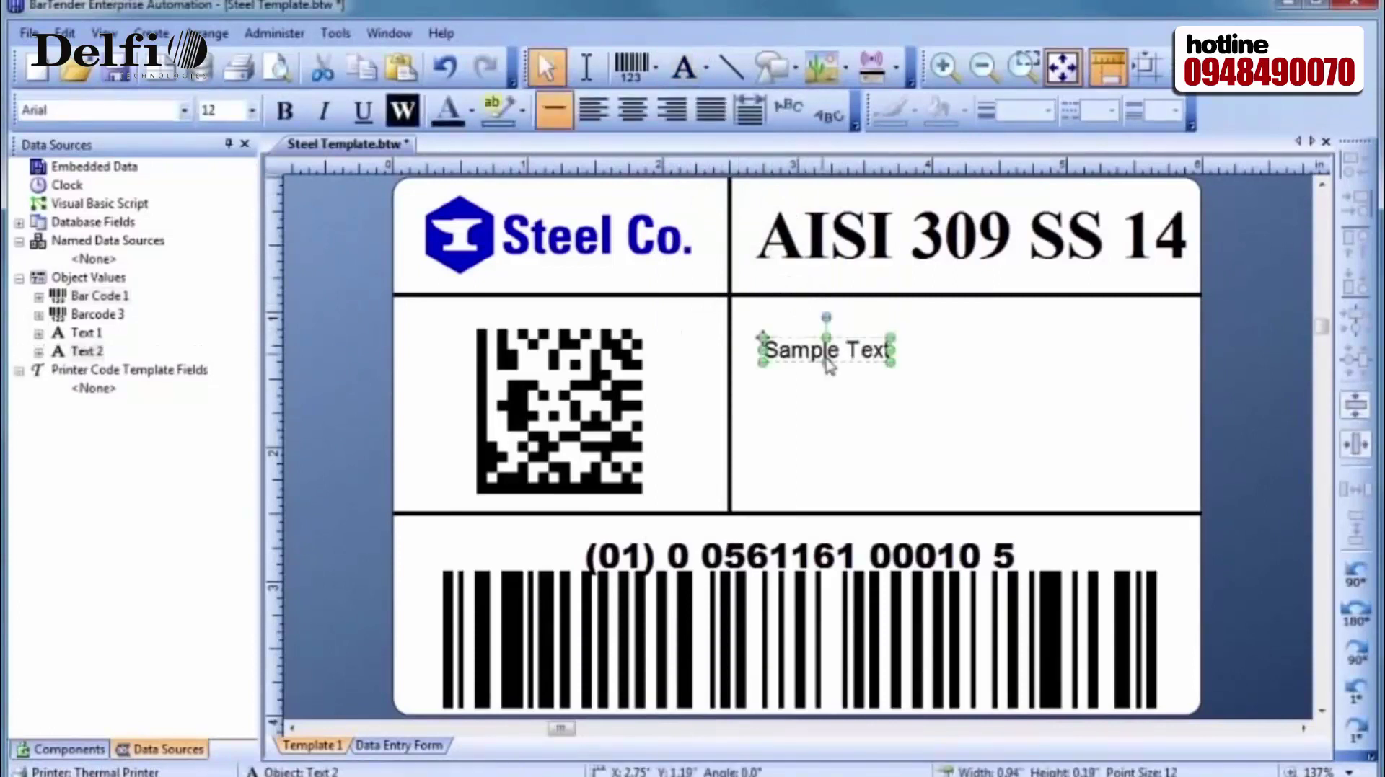
{"action": "double_click", "coordinate": [828, 364]}
{"action": "type", "text": "P"}
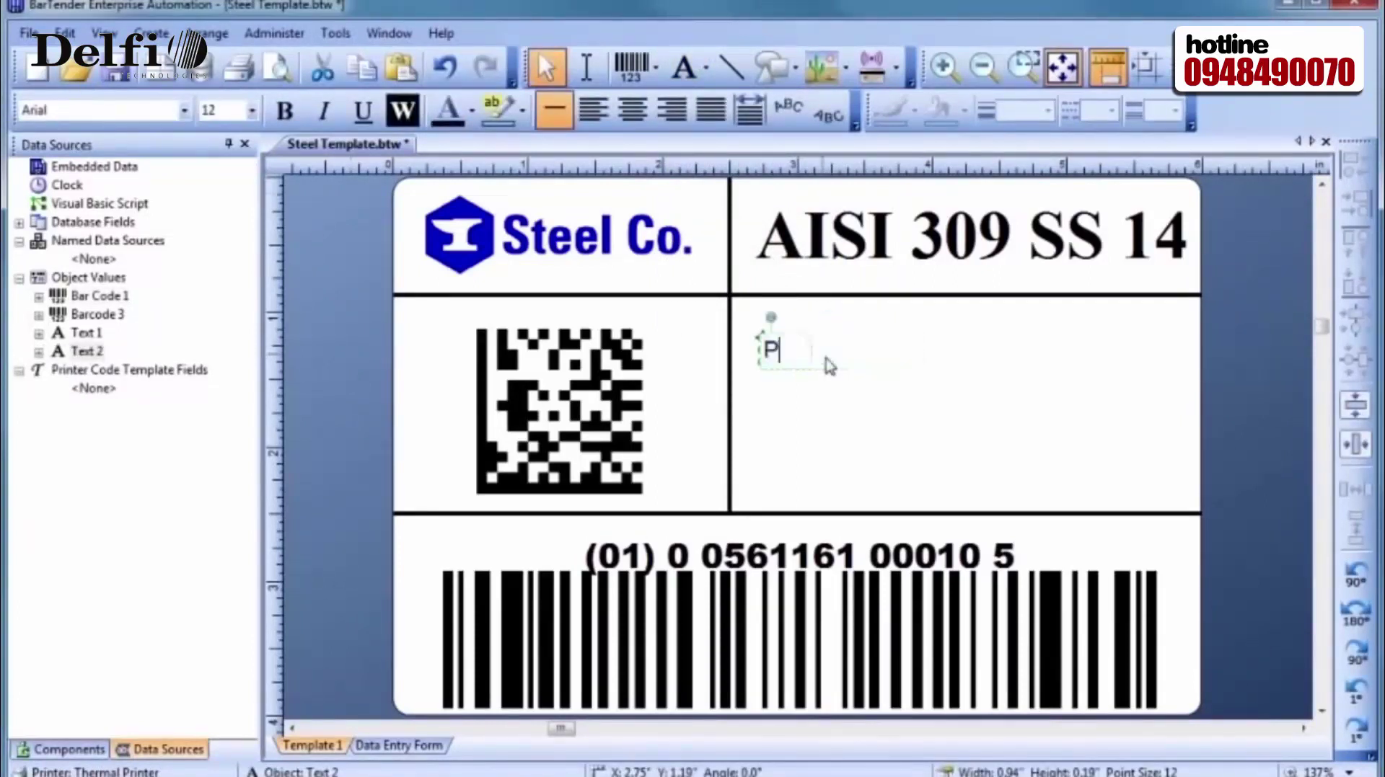
{"action": "type", "text": "O: "}
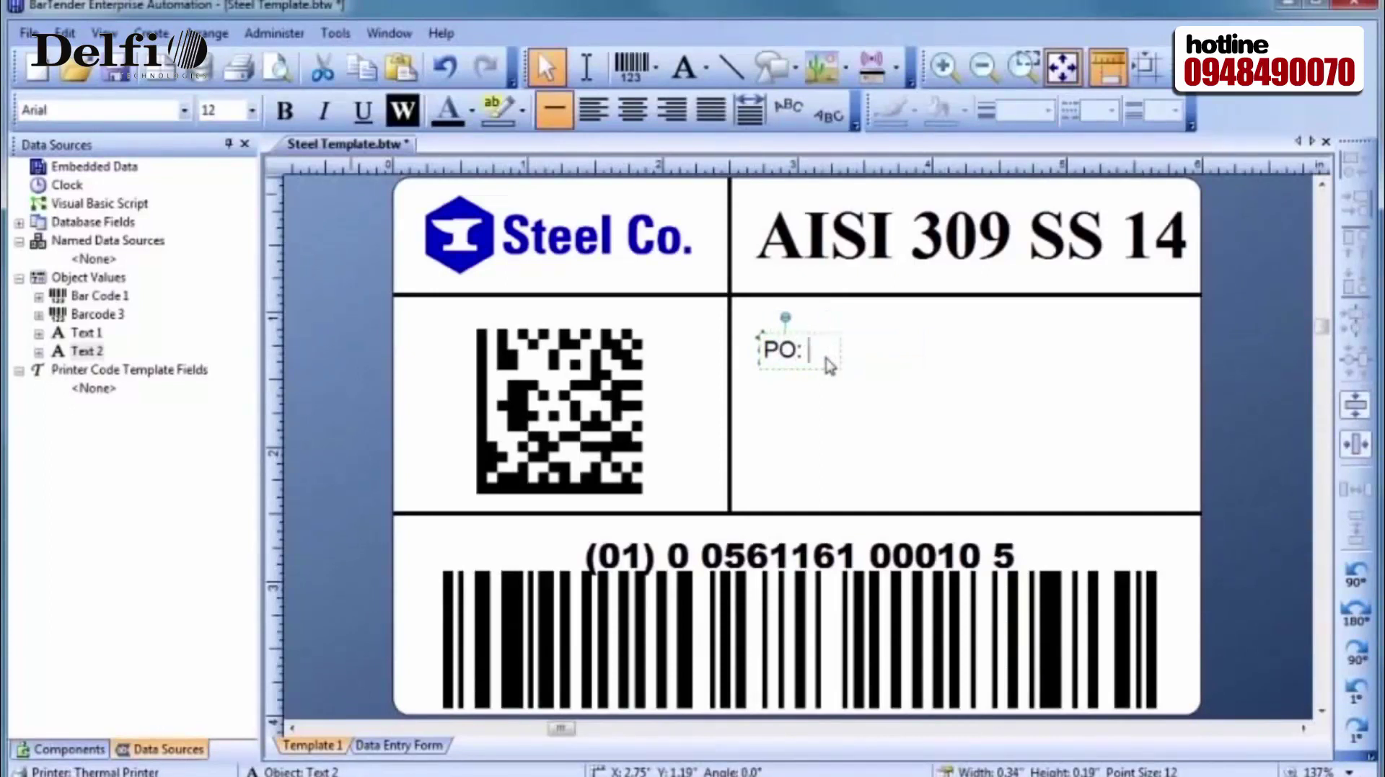
{"action": "type", "text": "0433124568"}
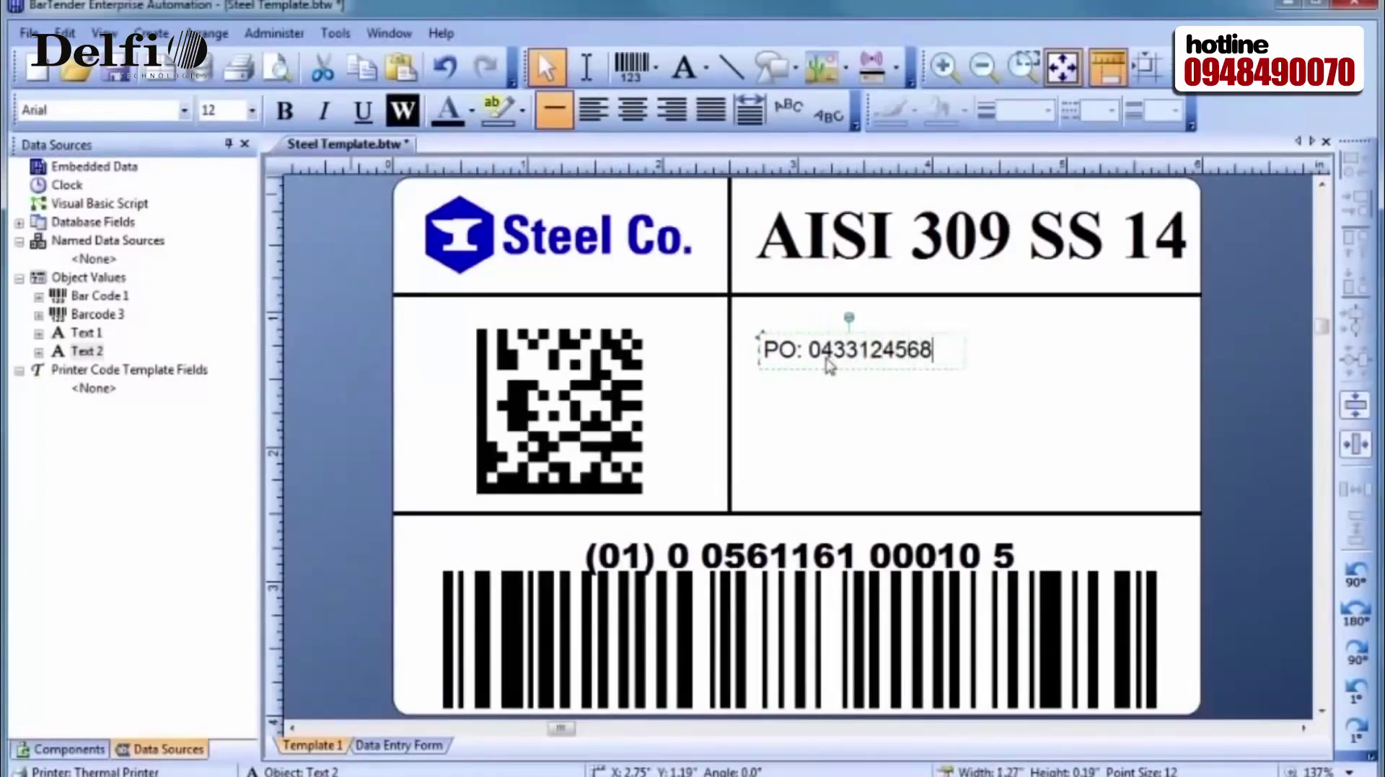
{"action": "key", "text": "Escape"}
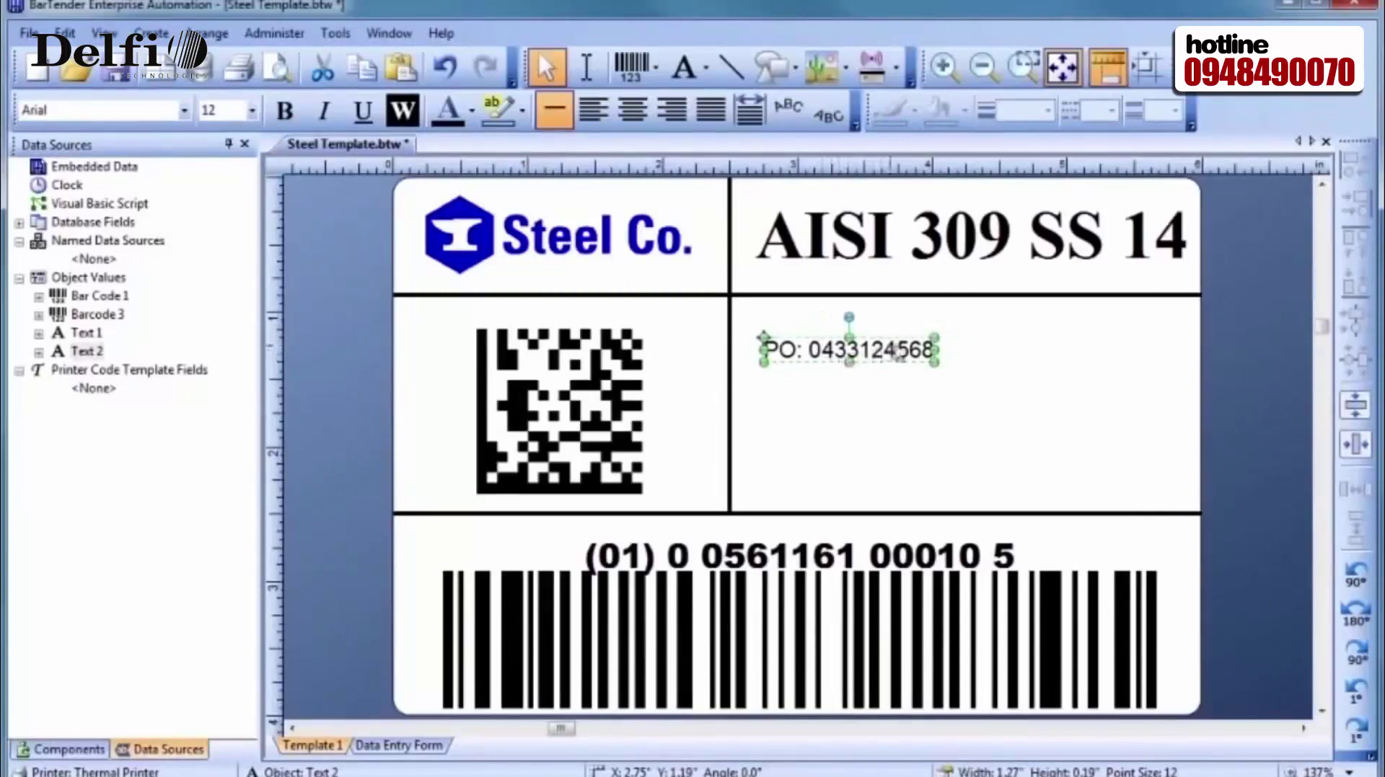
Step: Enlarge the PO text to 27.5 points and center it horizontally along the upper edge of the middle-right cell
{"action": "left_click_drag", "start_coordinate": [932, 334], "coordinate": [1152, 307]}
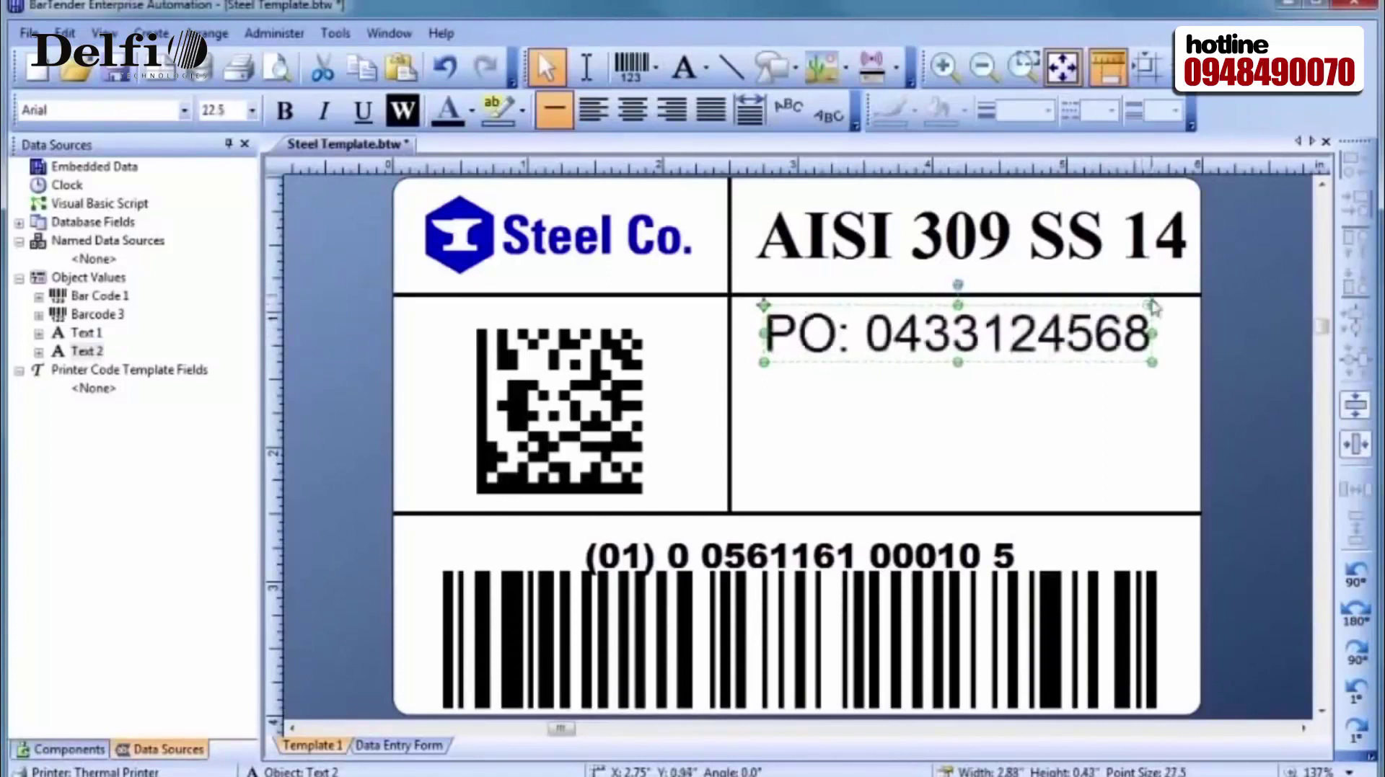
{"action": "left_click_drag", "start_coordinate": [953, 333], "coordinate": [964, 333]}
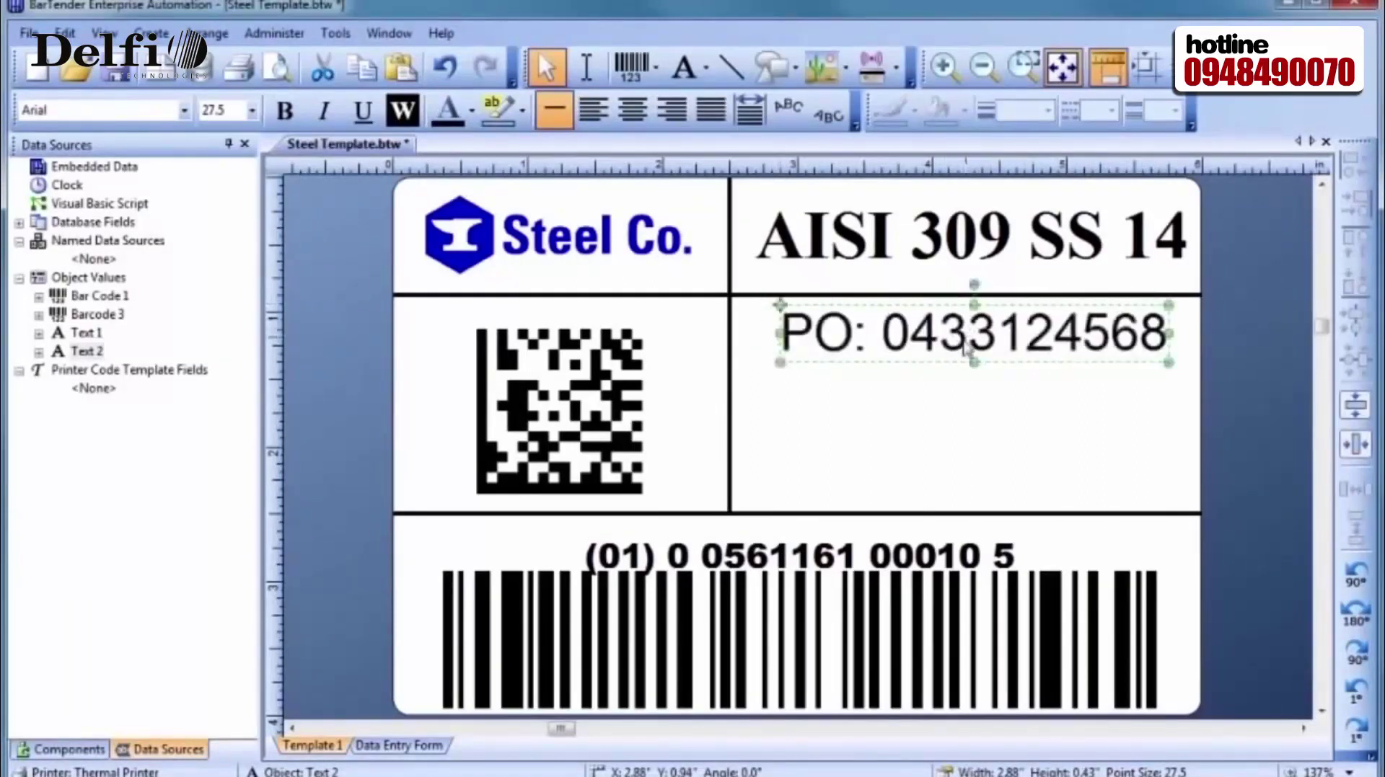
{"action": "left_click", "coordinate": [967, 400]}
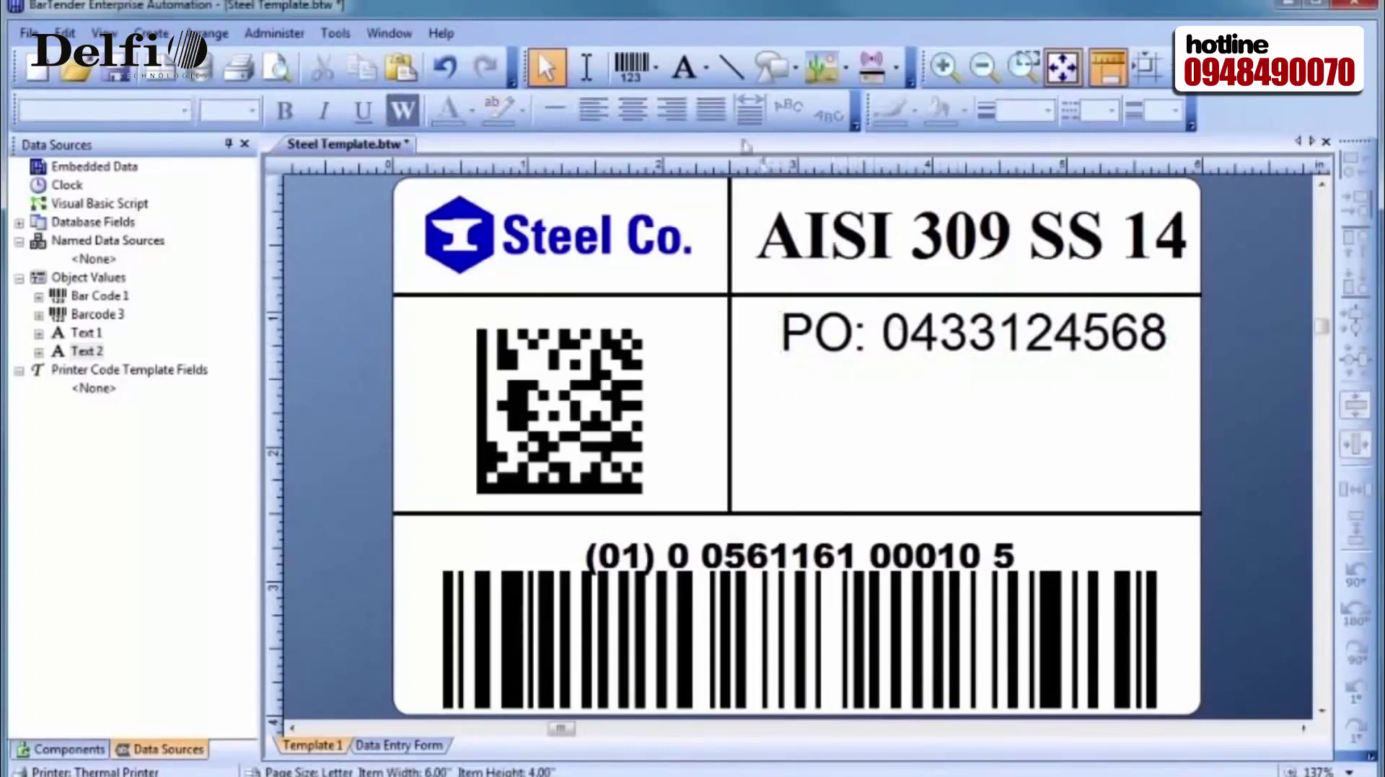
Step: Add a single-line text "GTIN" above the GS1-128 bar code and move it into the bottom cell's upper-left corner
{"action": "left_click", "coordinate": [685, 73]}
{"action": "left_click", "coordinate": [691, 119]}
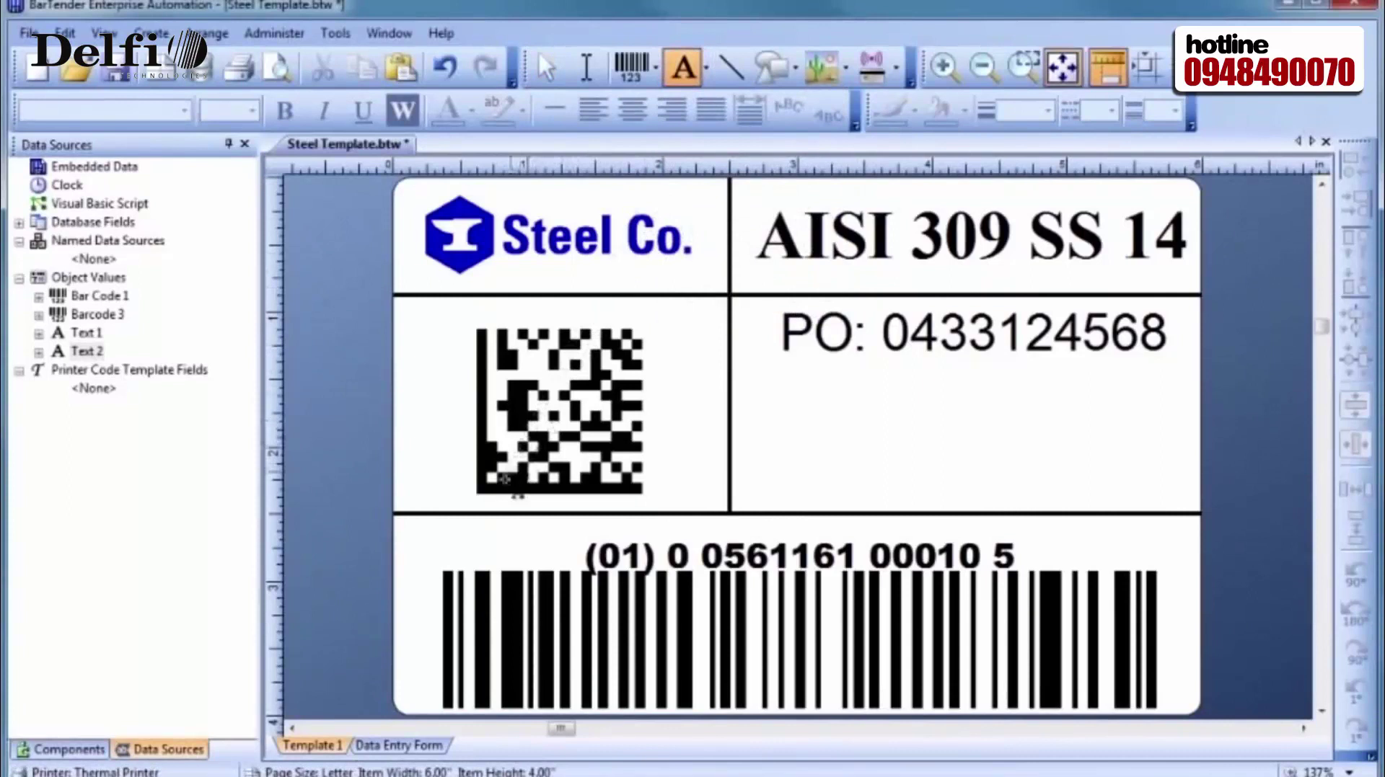
{"action": "left_click", "coordinate": [475, 539]}
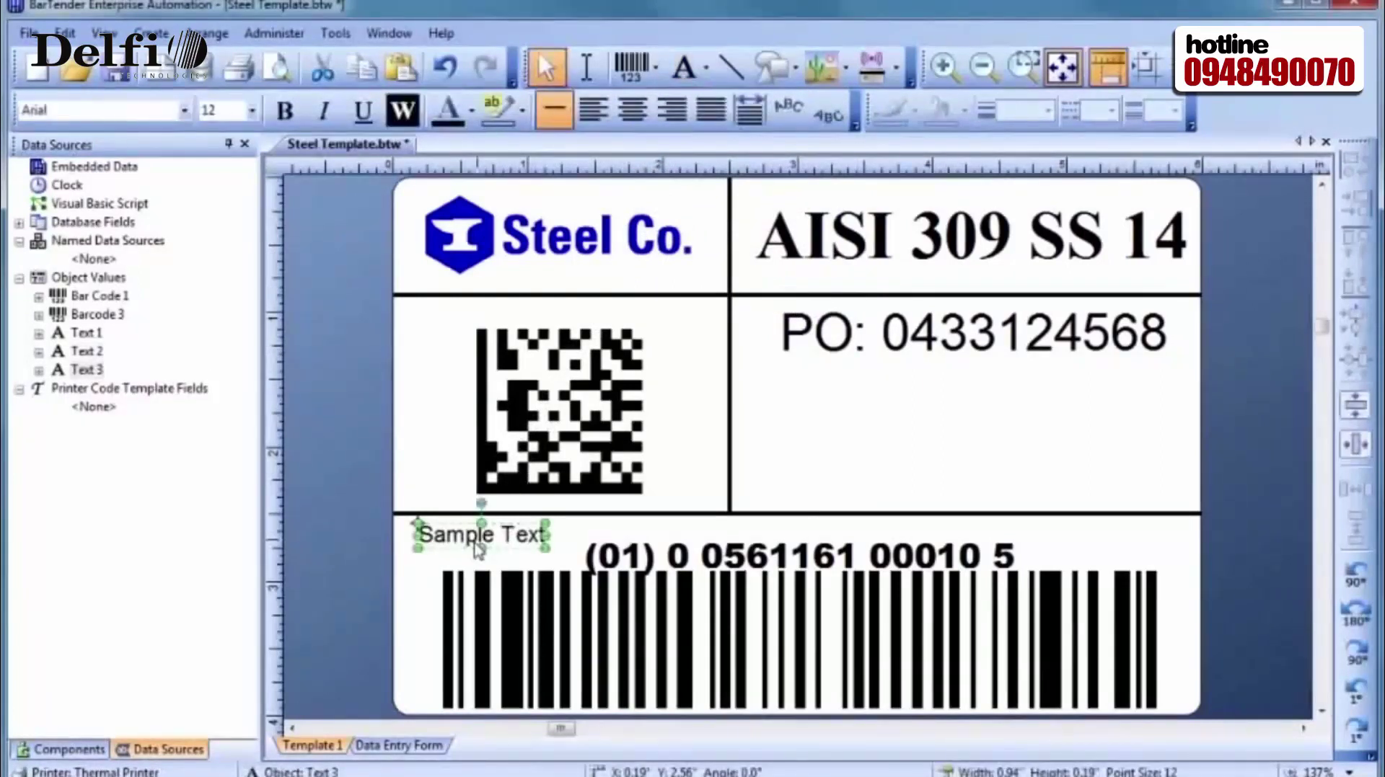
{"action": "left_click", "coordinate": [478, 549]}
{"action": "type", "text": "GT"}
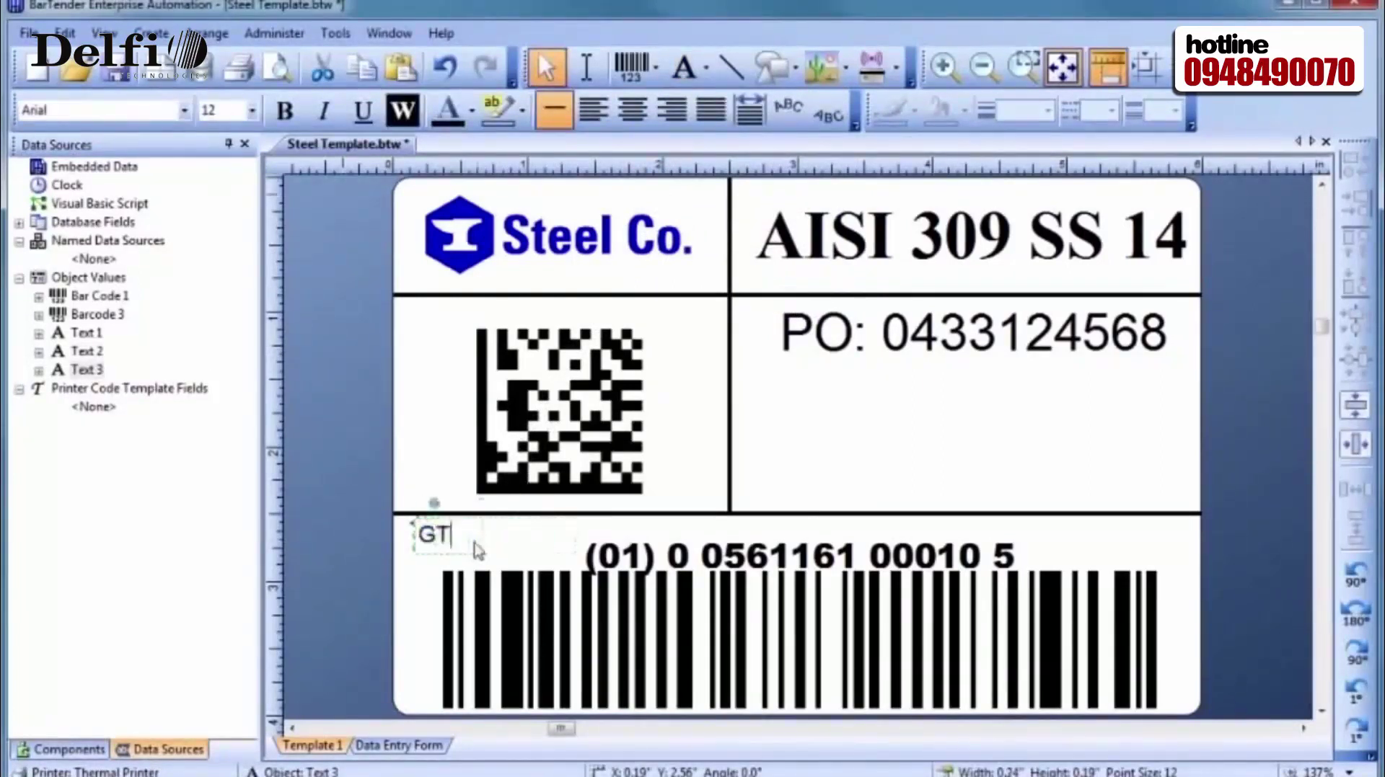
{"action": "type", "text": "IN"}
{"action": "key", "text": "Escape"}
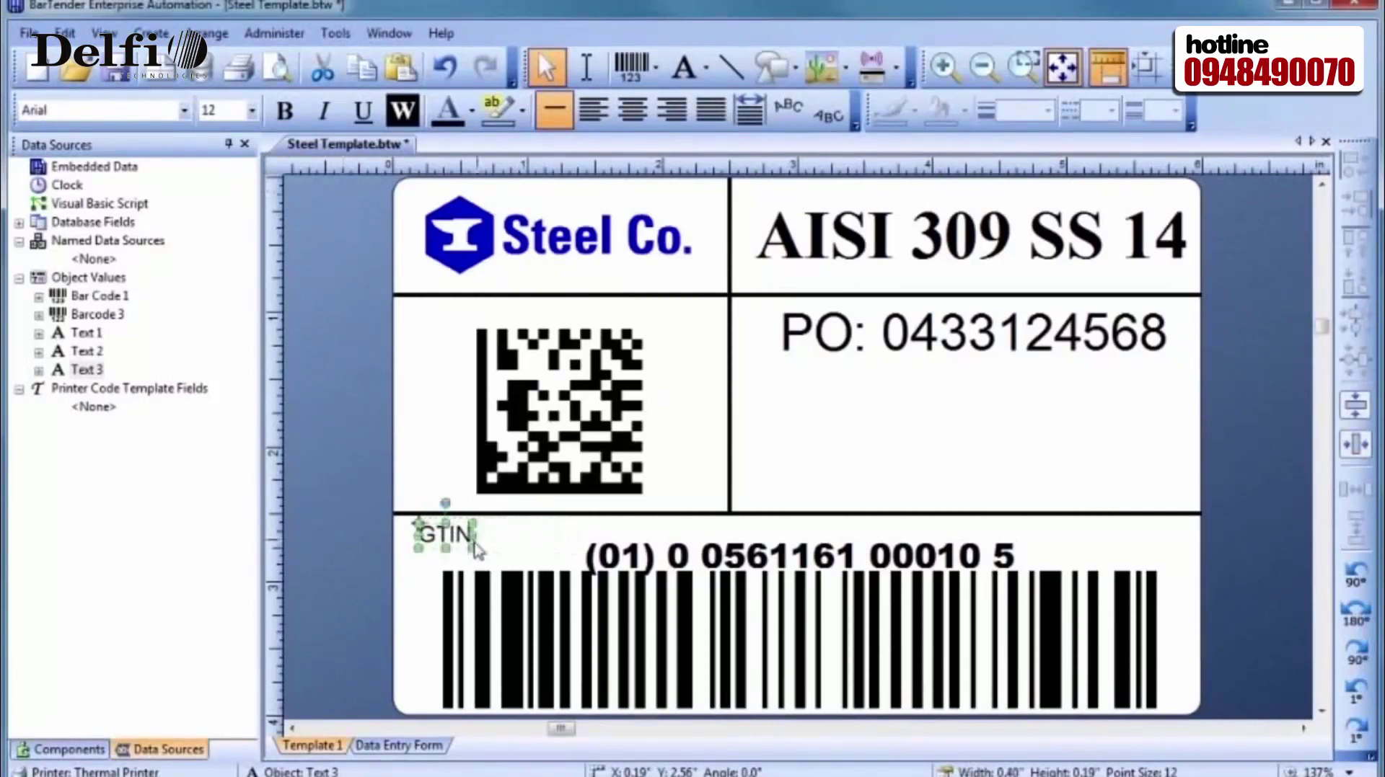
{"action": "left_click_drag", "start_coordinate": [453, 537], "coordinate": [437, 538]}
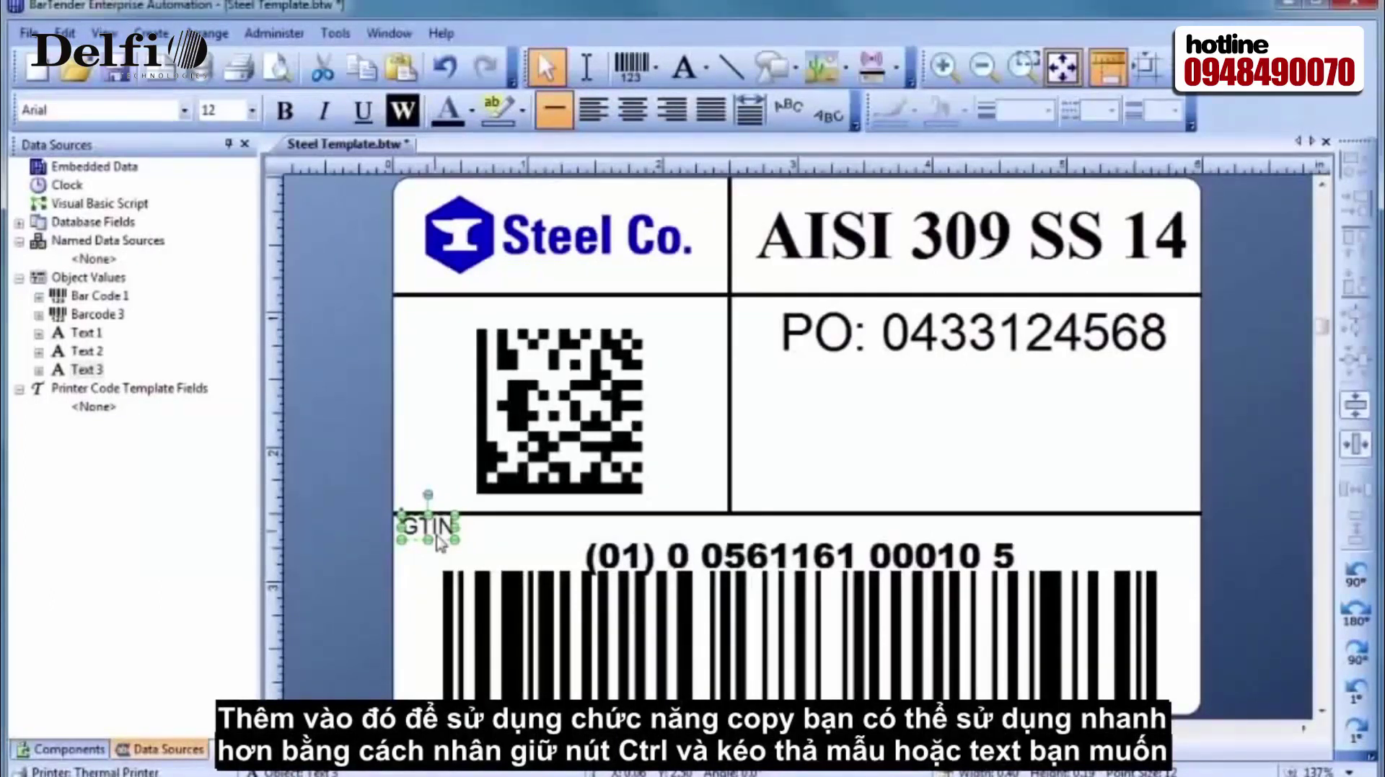
Step: Copy the GTIN text to the upper-left corner of the Data Matrix cell and change the copy to "PRODUCT INFO"
{"action": "left_click_drag", "start_coordinate": [439, 542], "coordinate": [441, 325]}
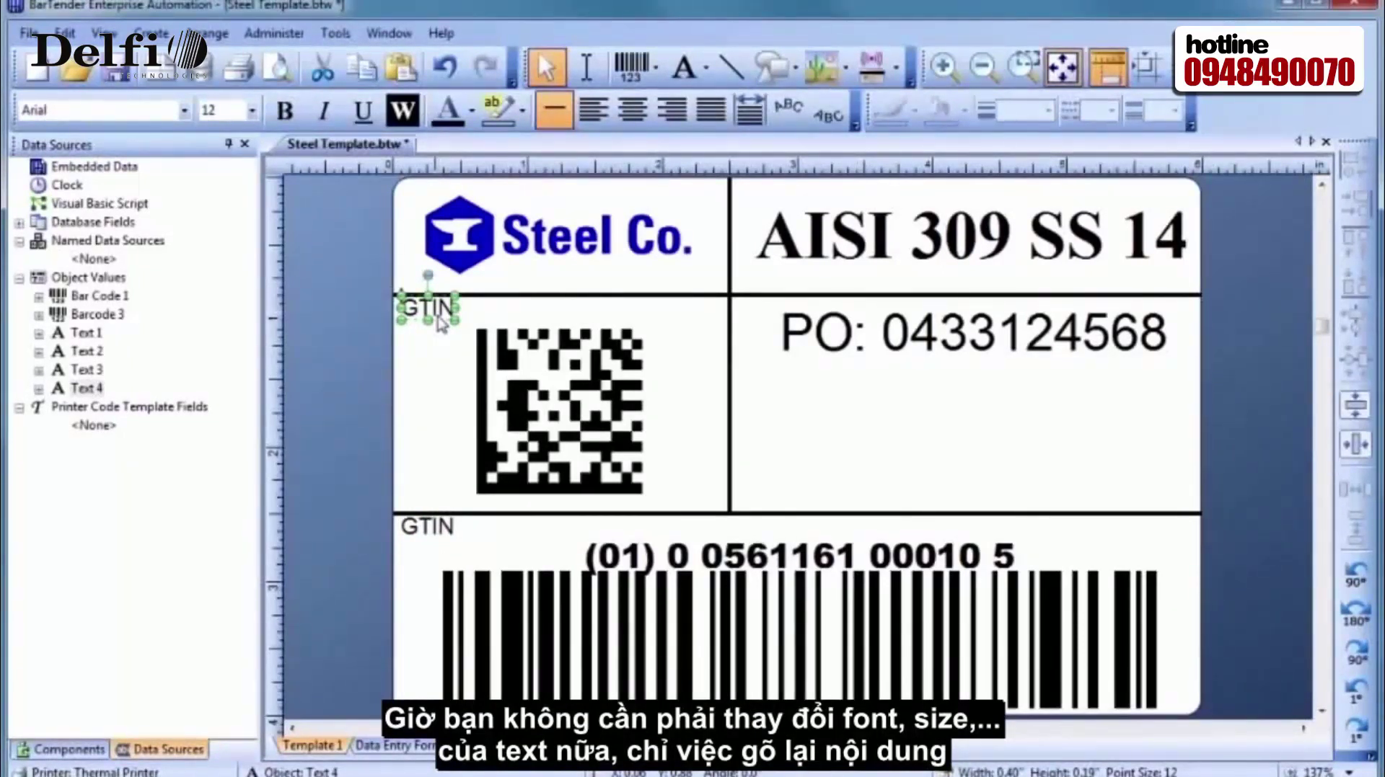
{"action": "double_click", "coordinate": [441, 324]}
{"action": "type", "text": "PRODUCT INFO"}
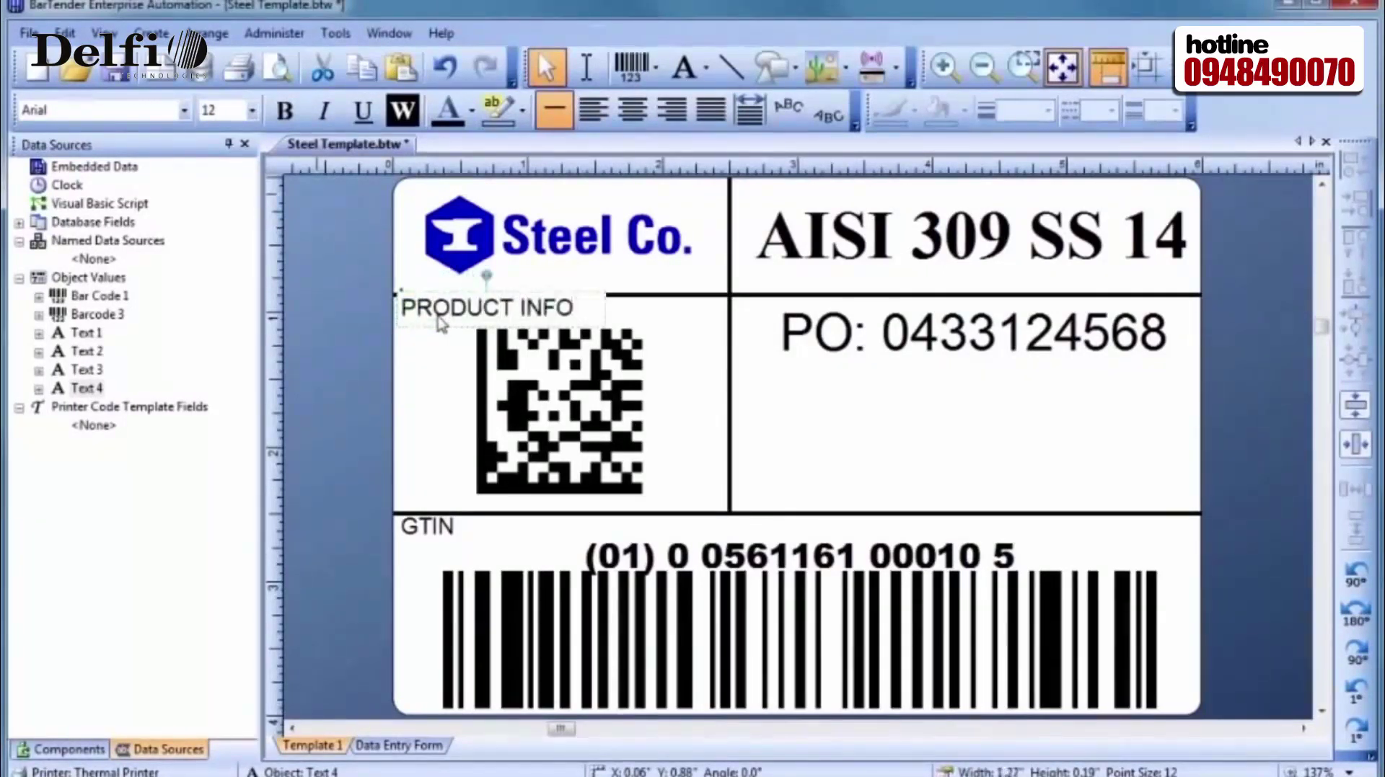
{"action": "key", "text": "Escape"}
{"action": "left_click", "coordinate": [437, 358]}
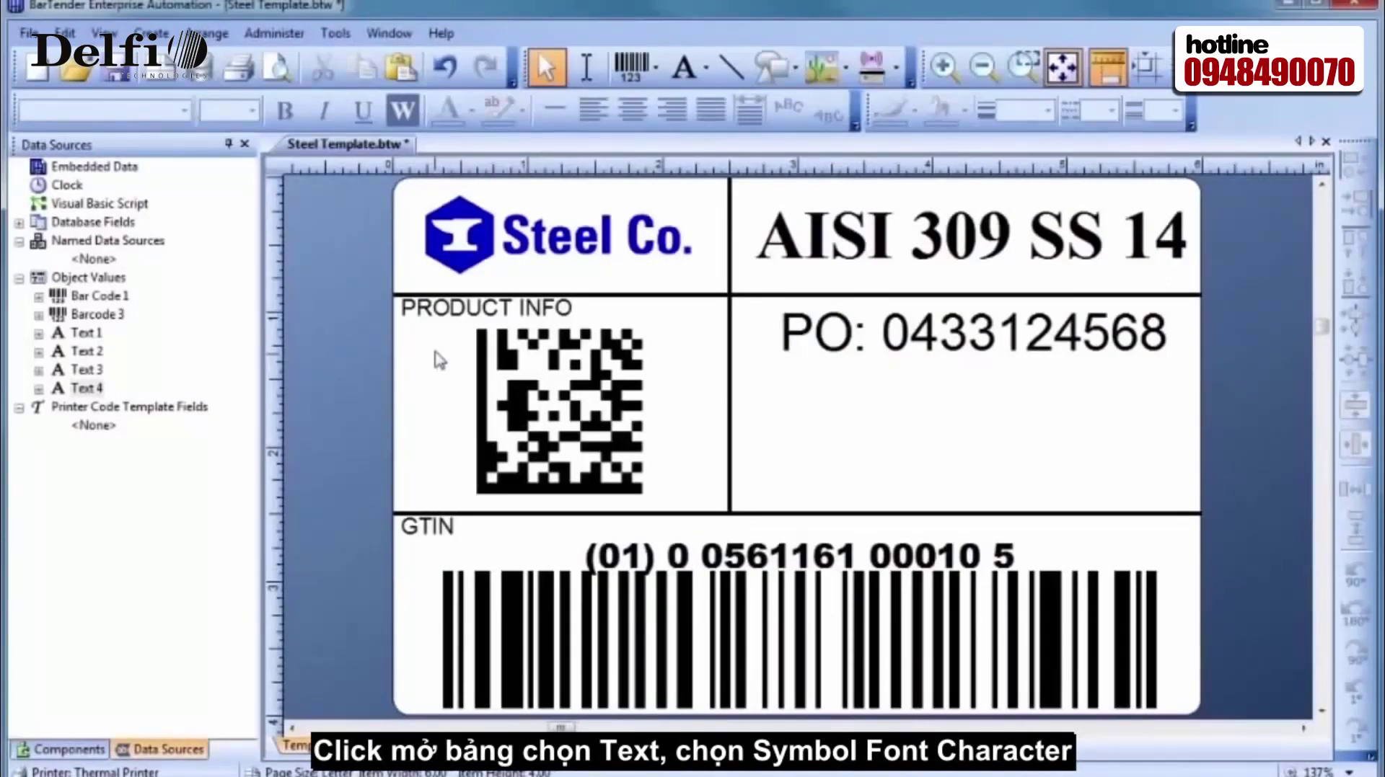
Step: Insert the "Steel the recycled material" symbol from the Seagull: Recycling v1.0 font below the PO text
{"action": "left_click", "coordinate": [685, 76]}
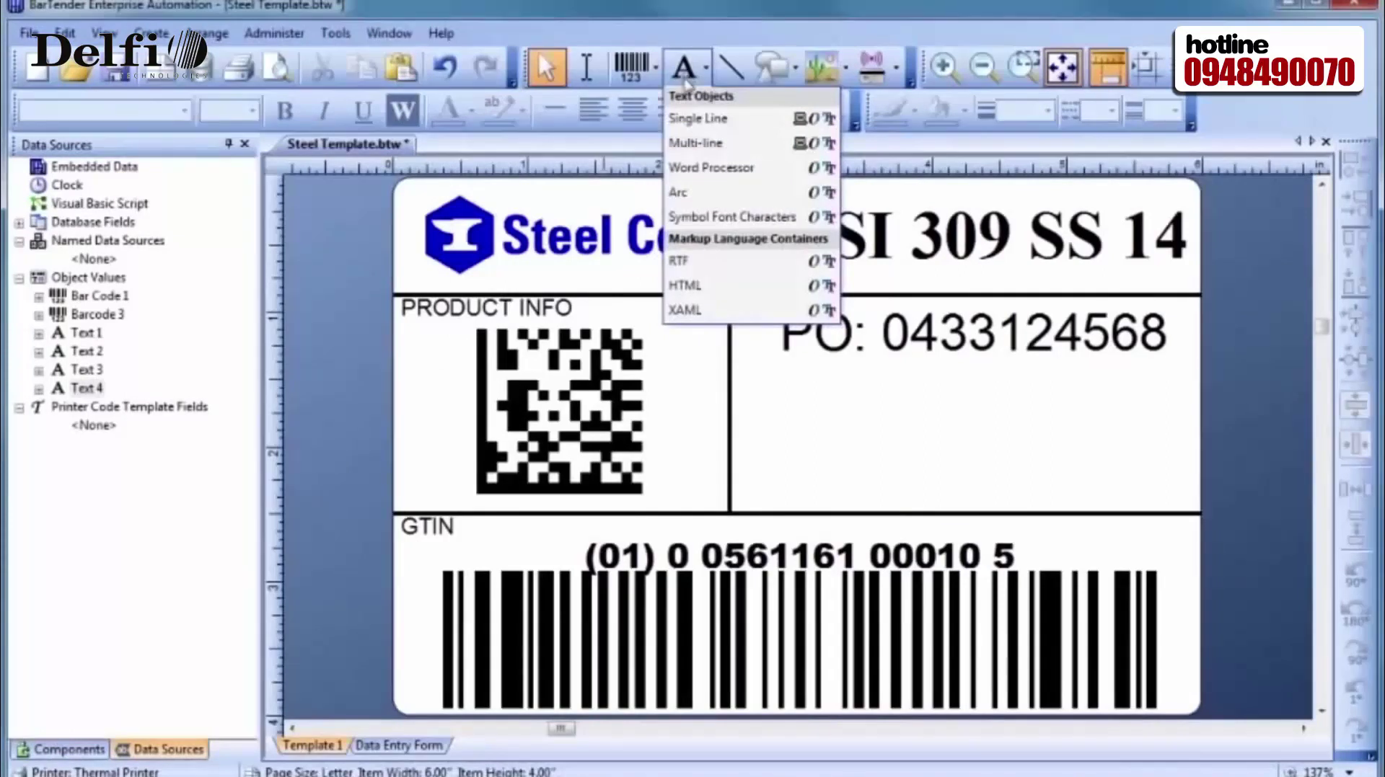
{"action": "left_click", "coordinate": [694, 218]}
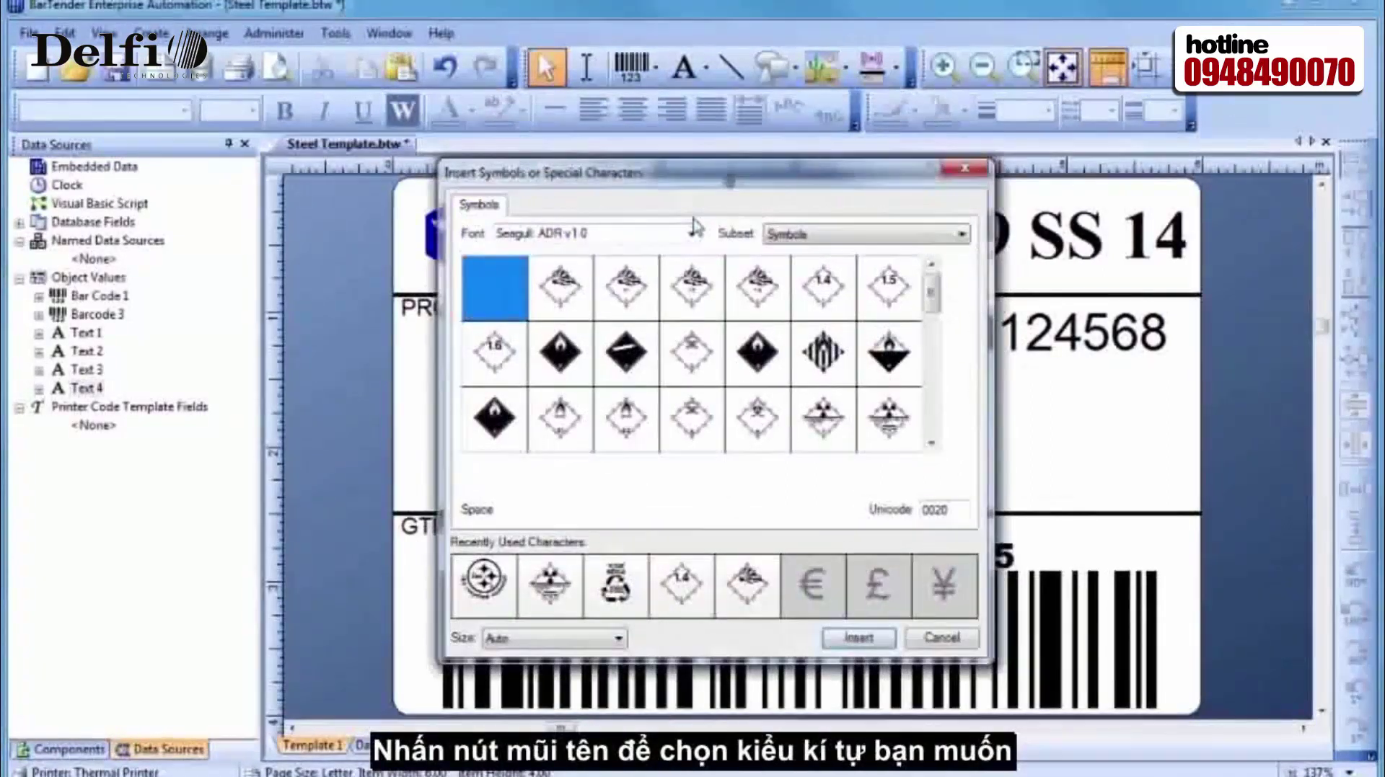
{"action": "left_click", "coordinate": [693, 236]}
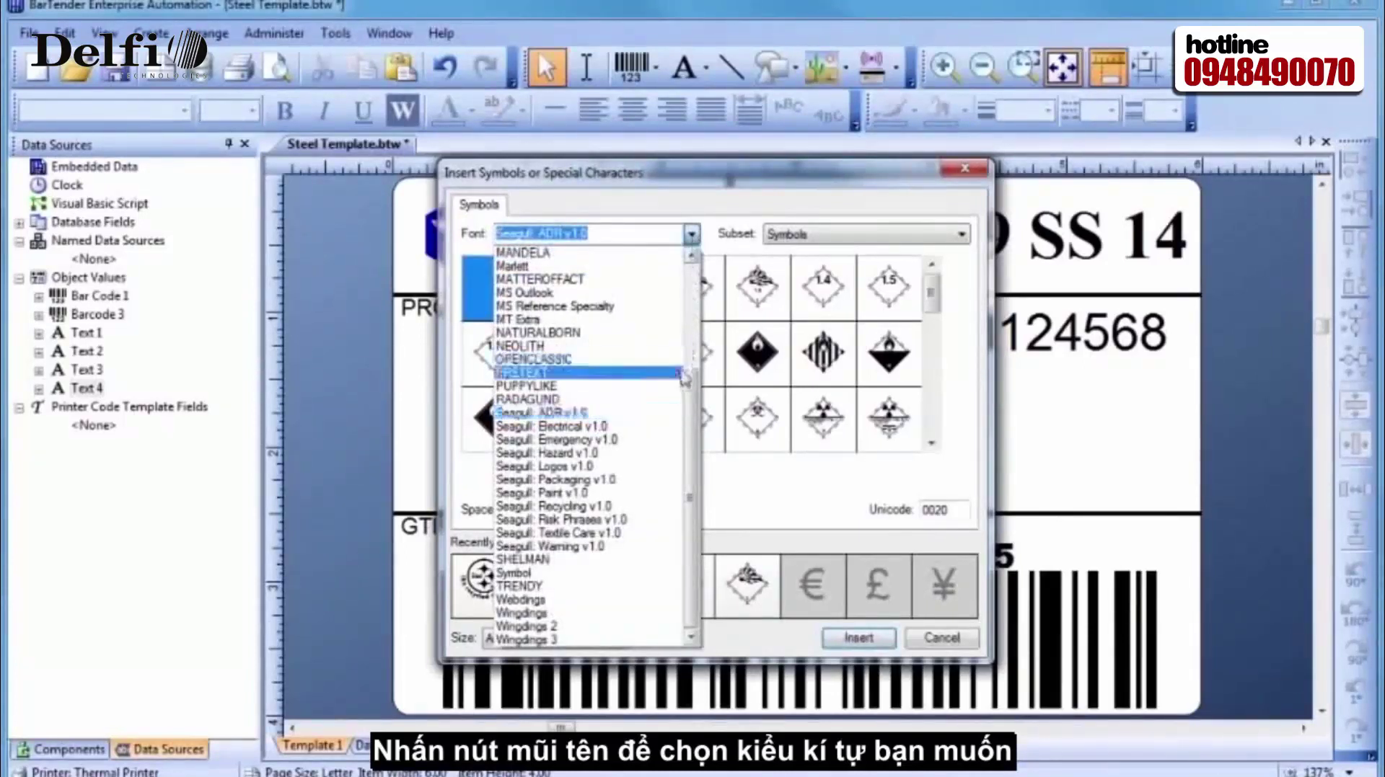
{"action": "left_click", "coordinate": [673, 508]}
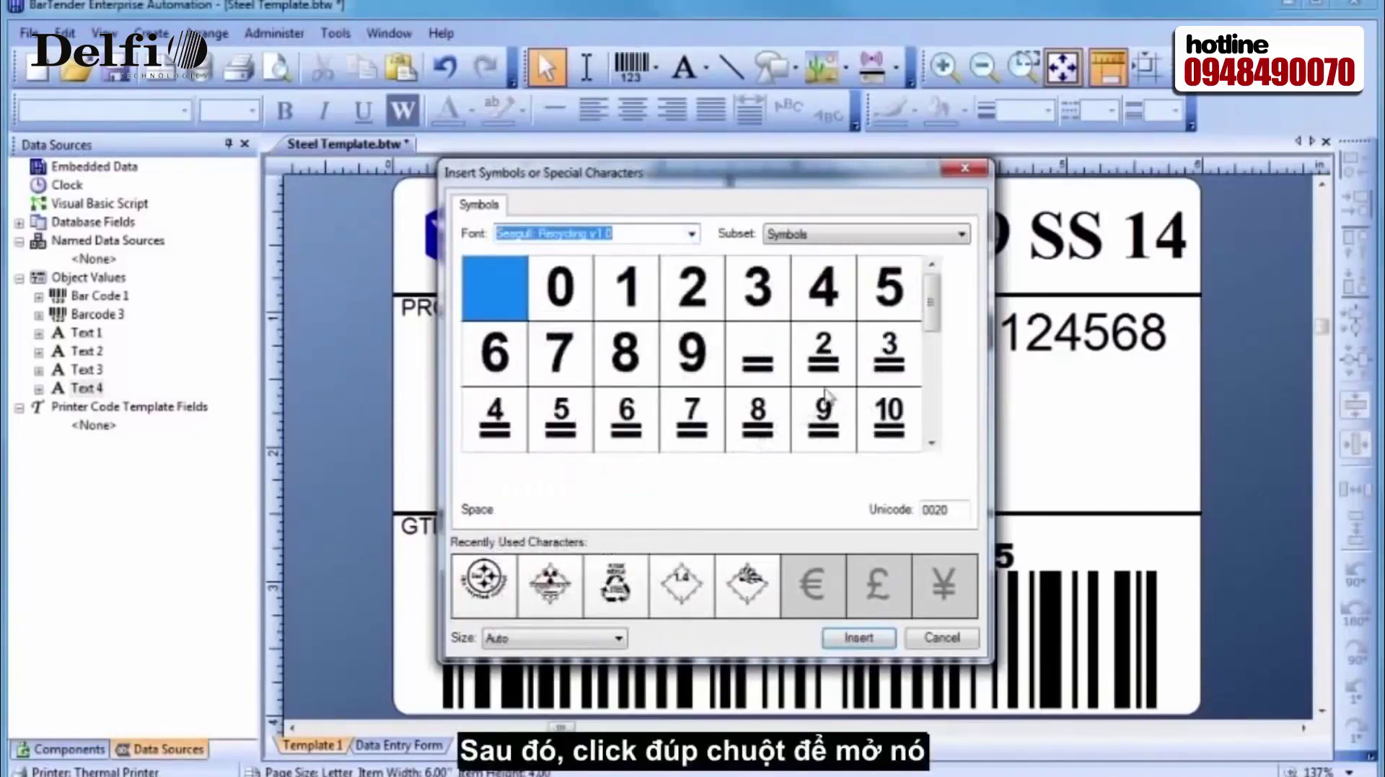
{"action": "left_click_drag", "start_coordinate": [930, 318], "coordinate": [939, 388]}
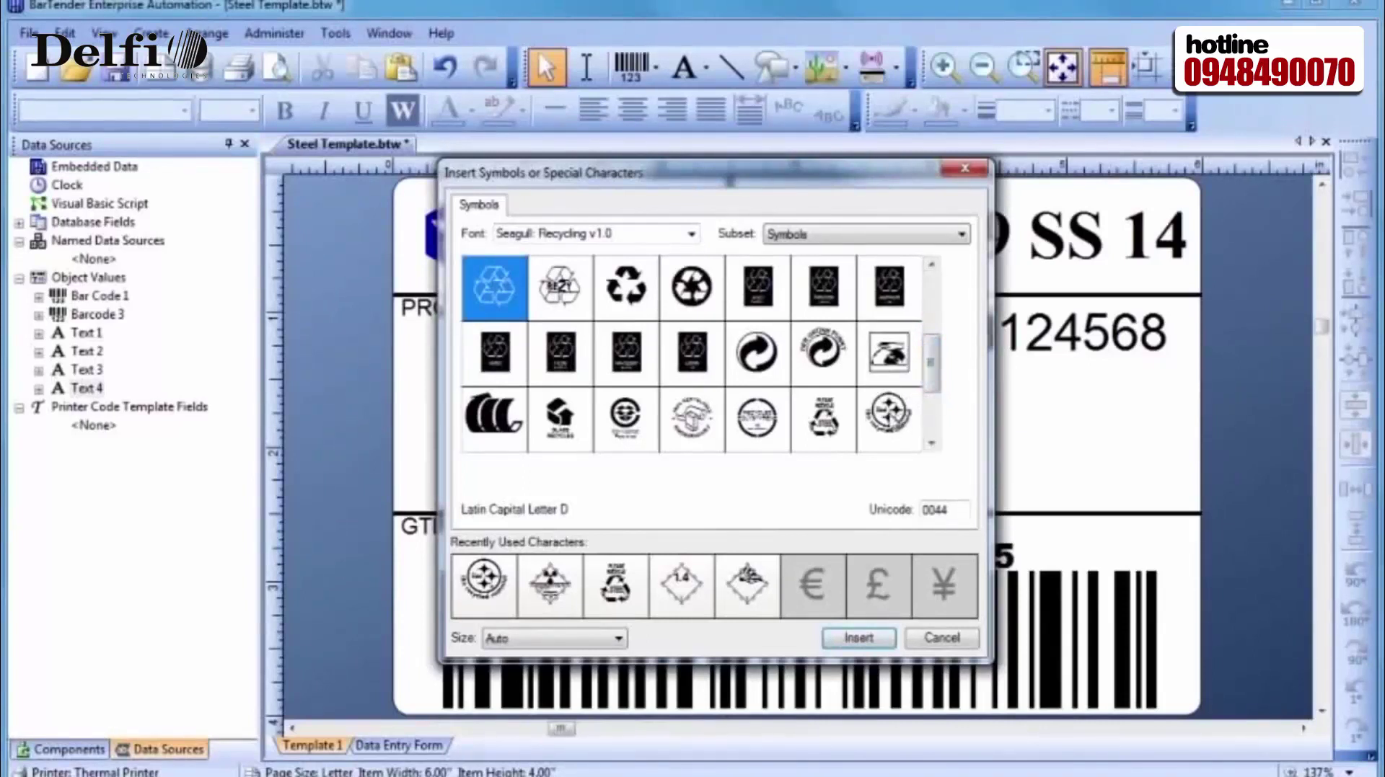
{"action": "double_click", "coordinate": [888, 415]}
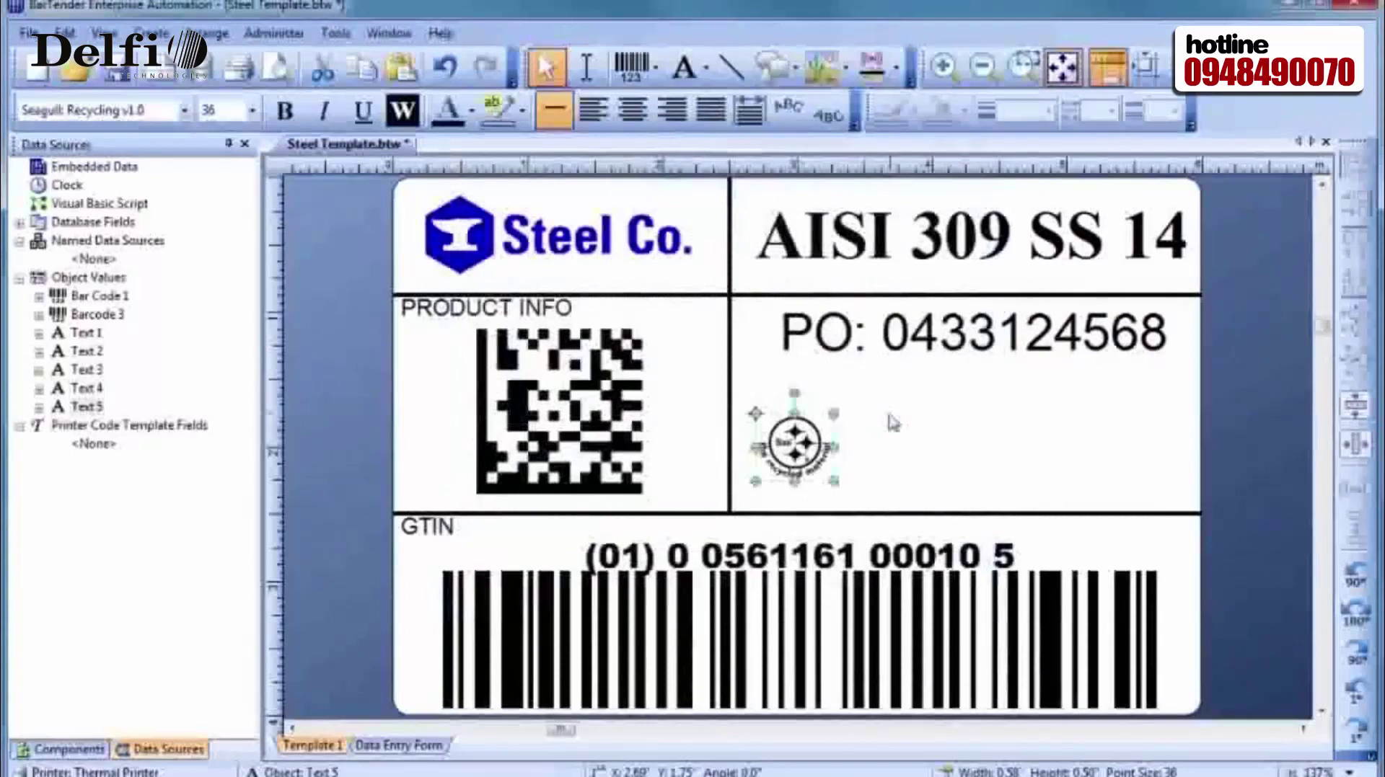
Step: Enlarge the recycled-steel symbol to 66 points, about 1.04 by 0.91 in, and move it to the middle-right cell's lower-left area
{"action": "left_click_drag", "start_coordinate": [834, 414], "coordinate": [895, 329]}
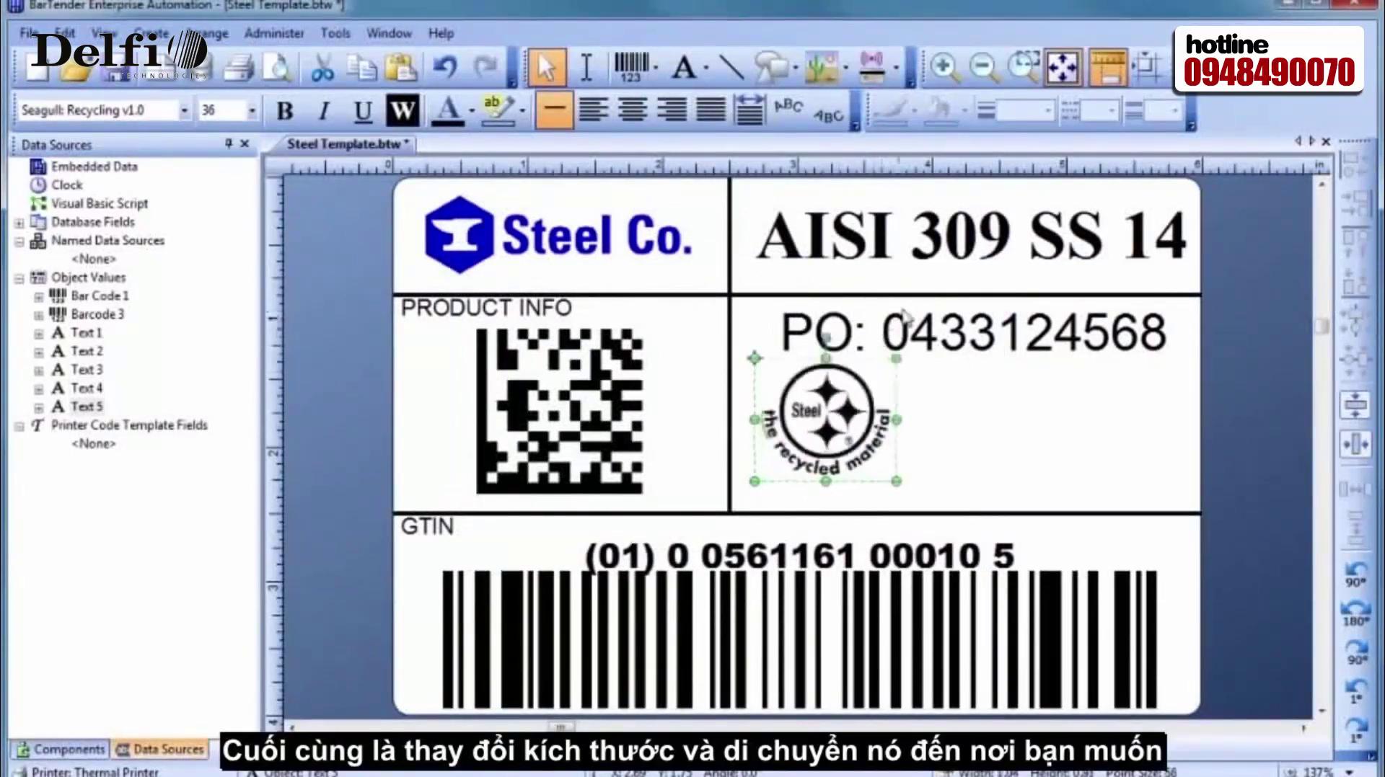
{"action": "left_click_drag", "start_coordinate": [830, 413], "coordinate": [824, 426]}
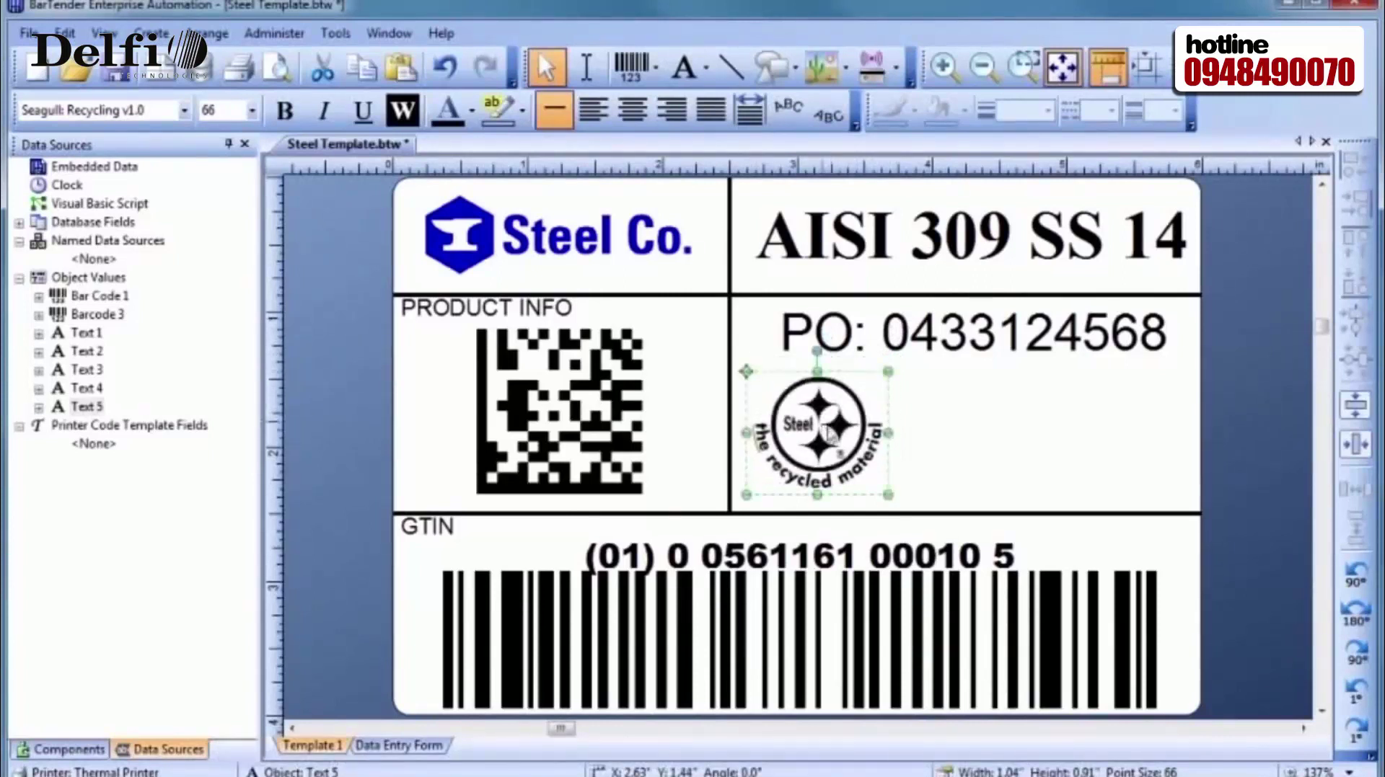
{"action": "left_click", "coordinate": [911, 424]}
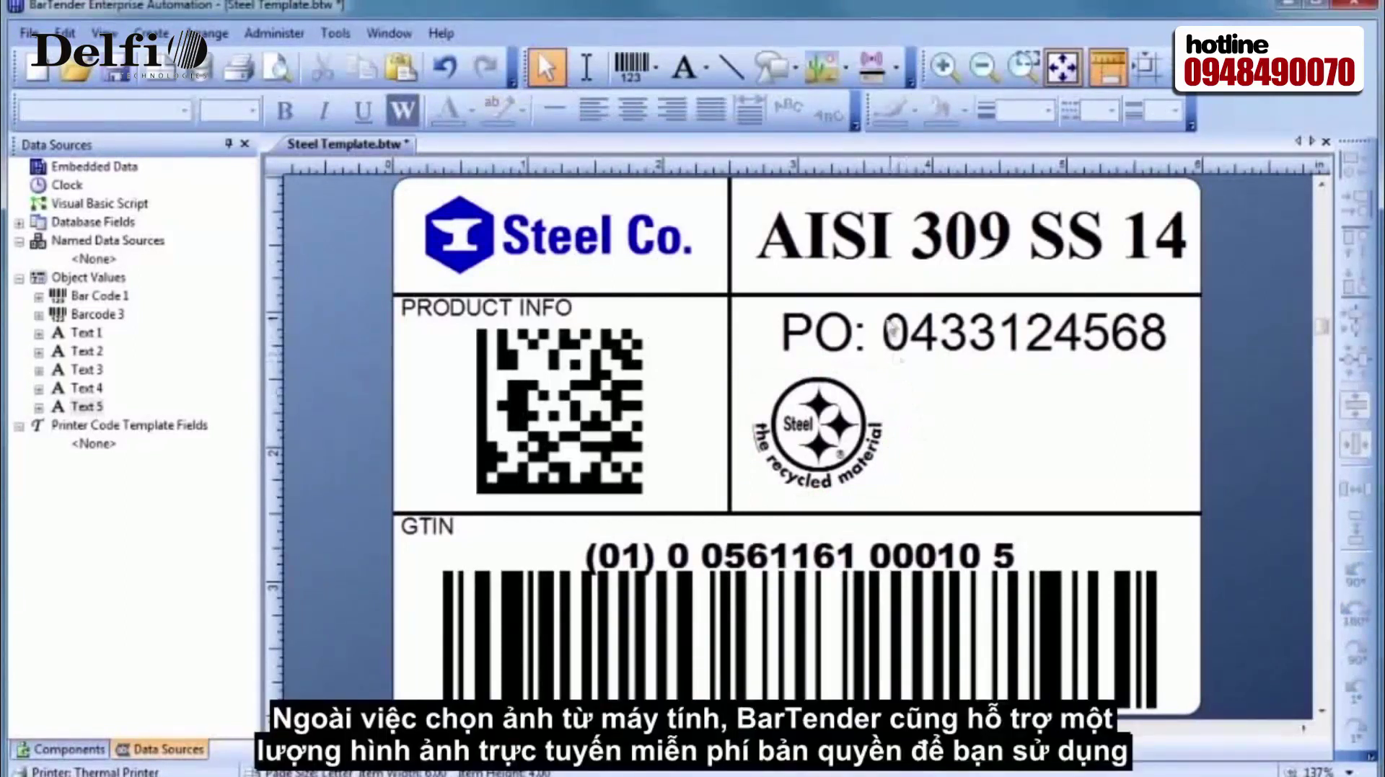
Step: Search the clip art collection for "Screwdriver" to embed as a picture
{"action": "left_click", "coordinate": [826, 69]}
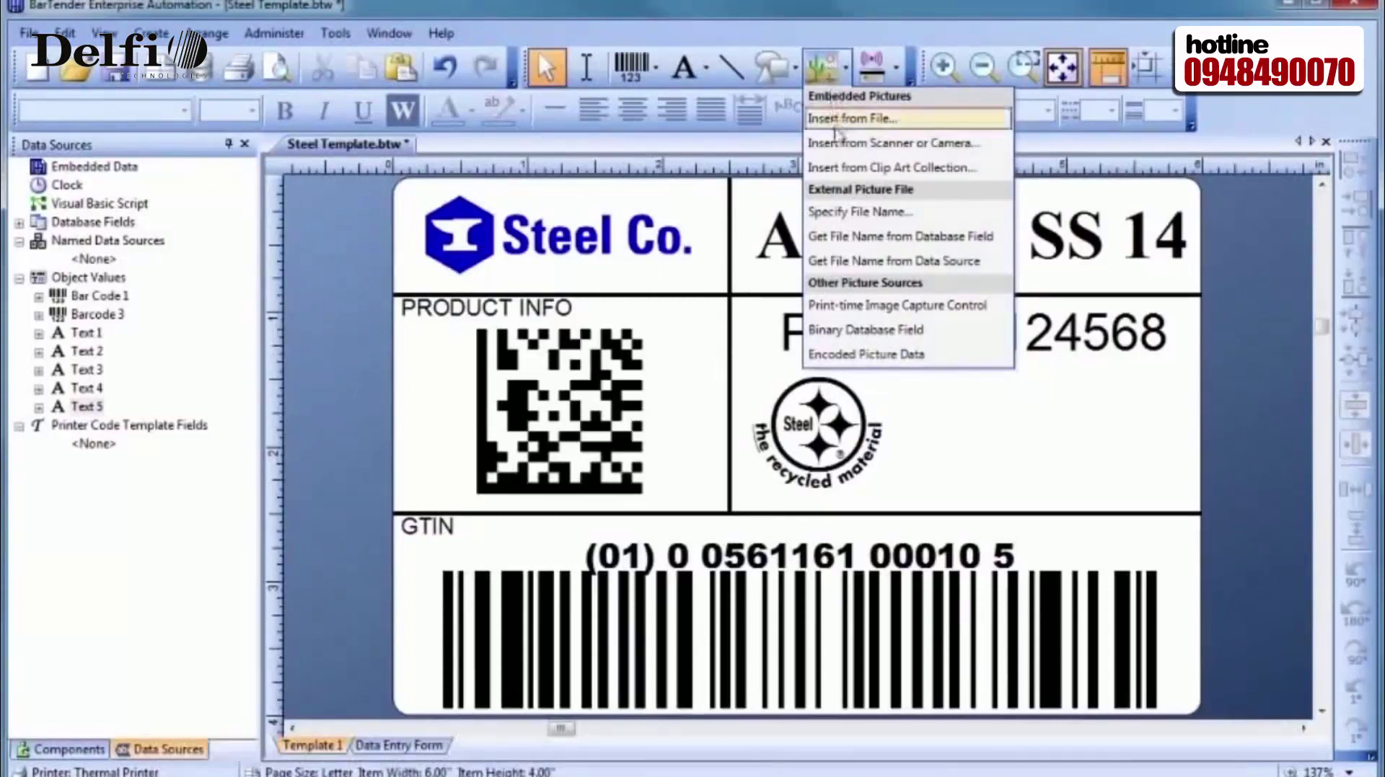
{"action": "left_click", "coordinate": [840, 167]}
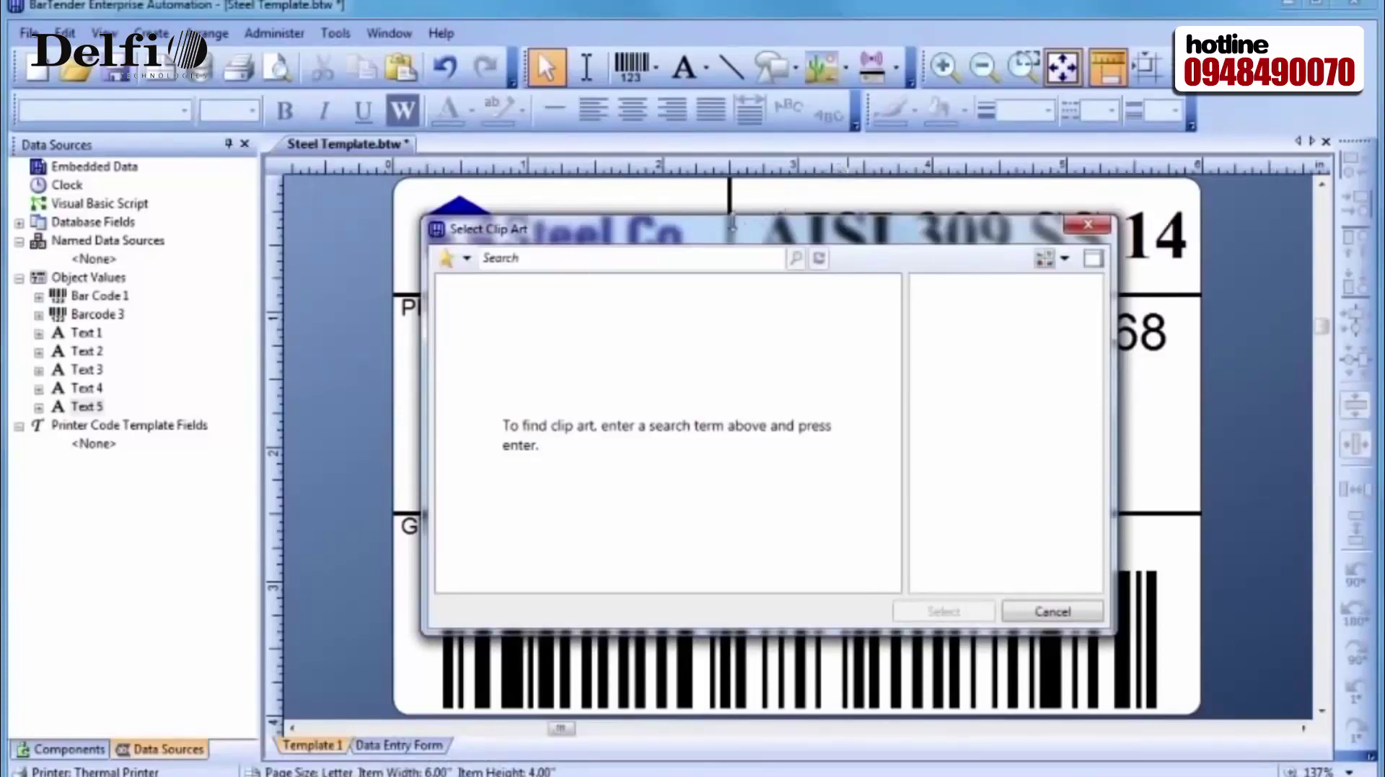
{"action": "left_click", "coordinate": [672, 256]}
{"action": "type", "text": "Scre"}
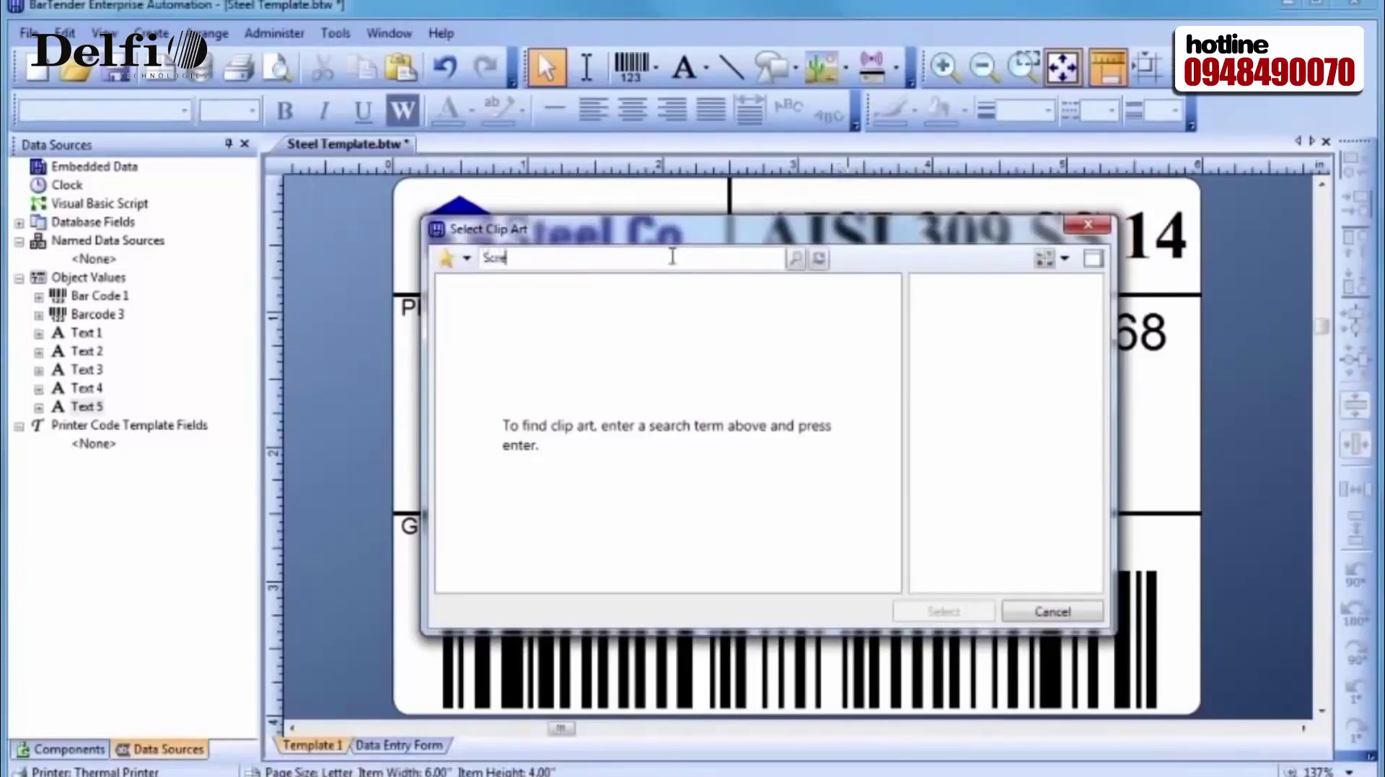
{"action": "type", "text": "wdriver"}
{"action": "key", "text": "Return"}
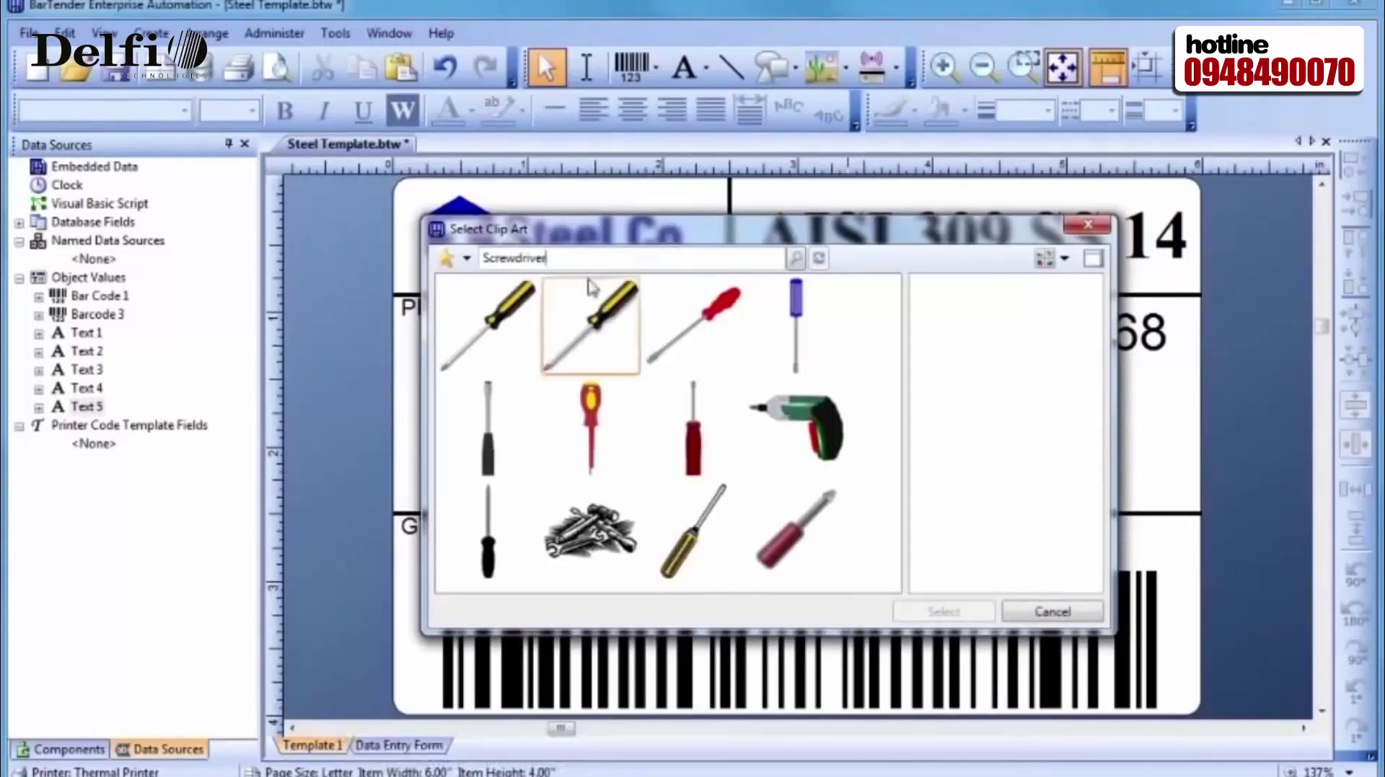
Step: Insert the first yellow-and-black screwdriver beside the recycled-steel symbol, shrink it to about 0.83 by 0.80 in and align it with the symbol
{"action": "double_click", "coordinate": [495, 317]}
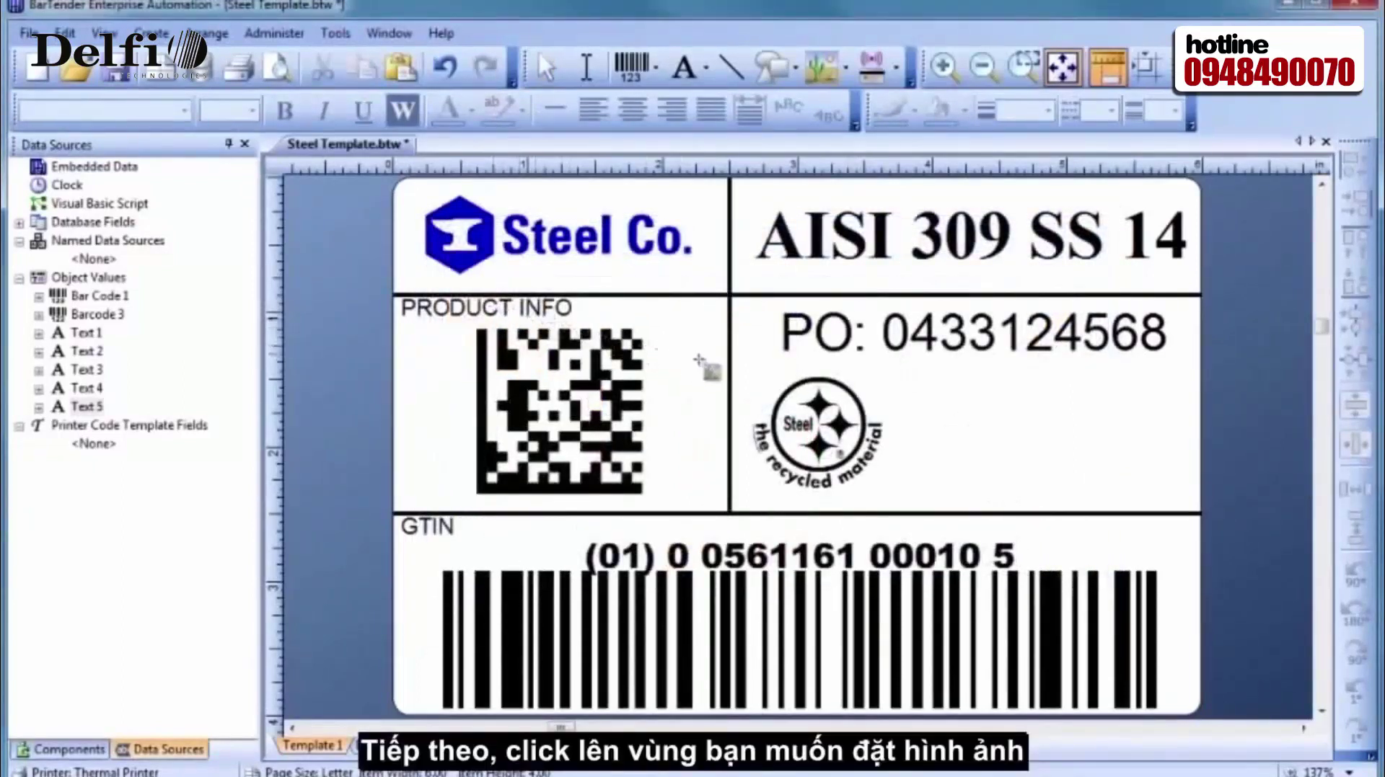
{"action": "left_click", "coordinate": [965, 432]}
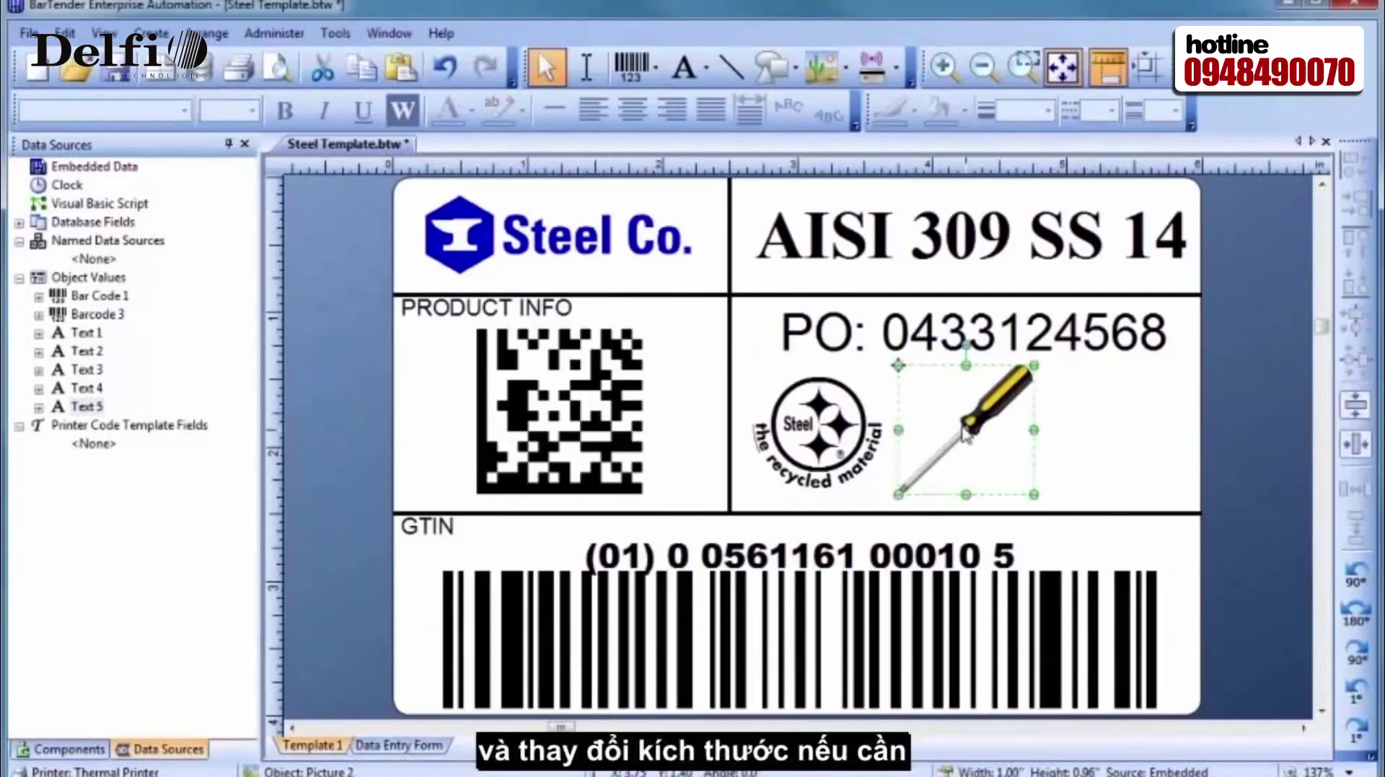
{"action": "left_click_drag", "start_coordinate": [965, 366], "coordinate": [965, 389]}
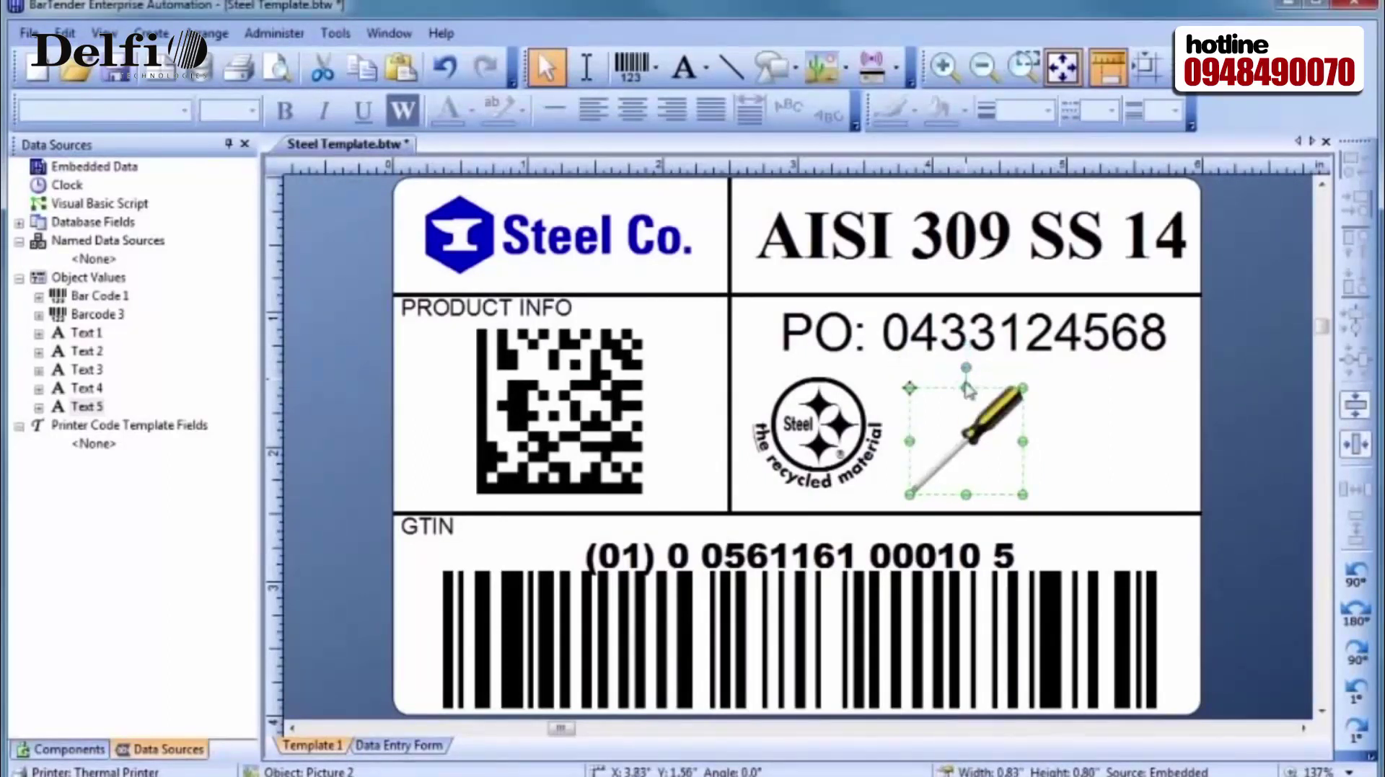
{"action": "left_click_drag", "start_coordinate": [965, 437], "coordinate": [961, 429]}
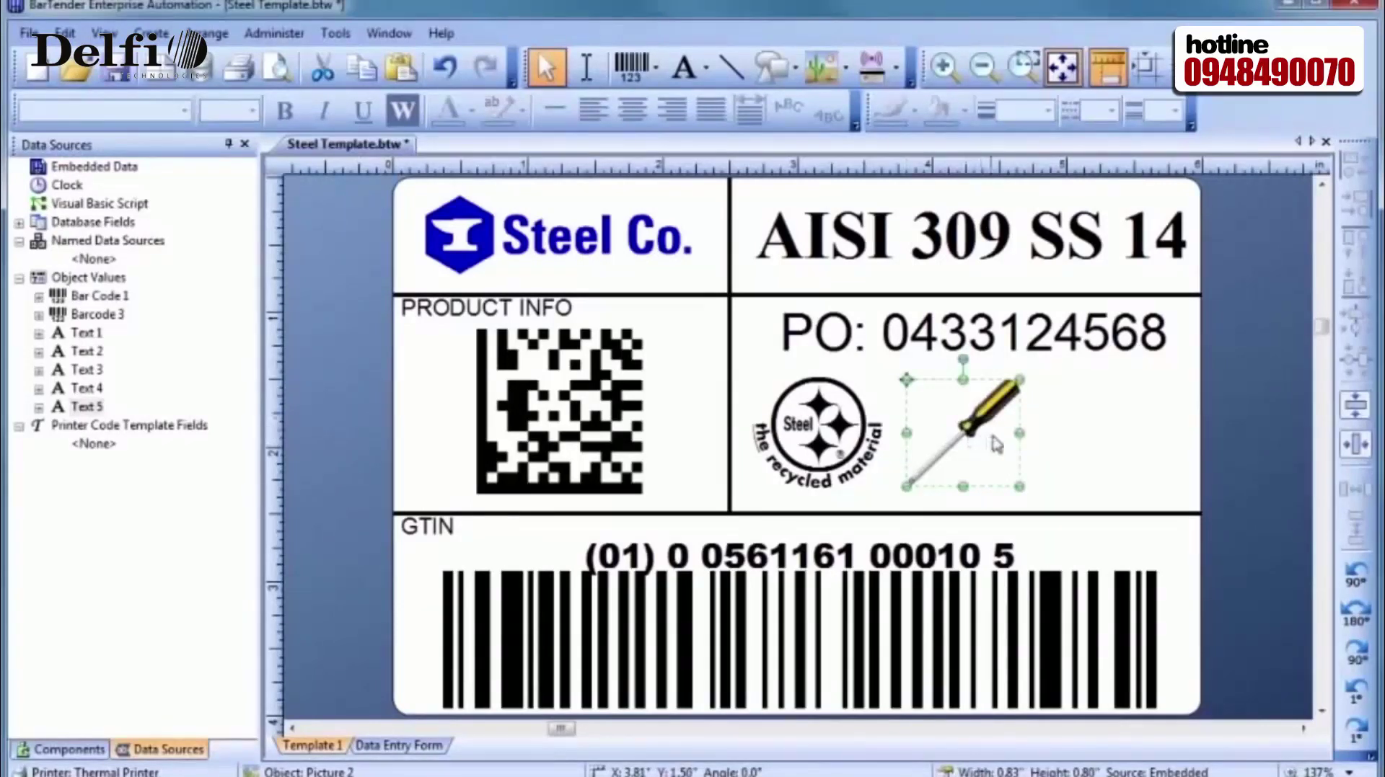
Step: Add an upward block arrow about 1.00 by 1.00 in beside the screwdriver, below the end of the PO text
{"action": "left_click", "coordinate": [1044, 446]}
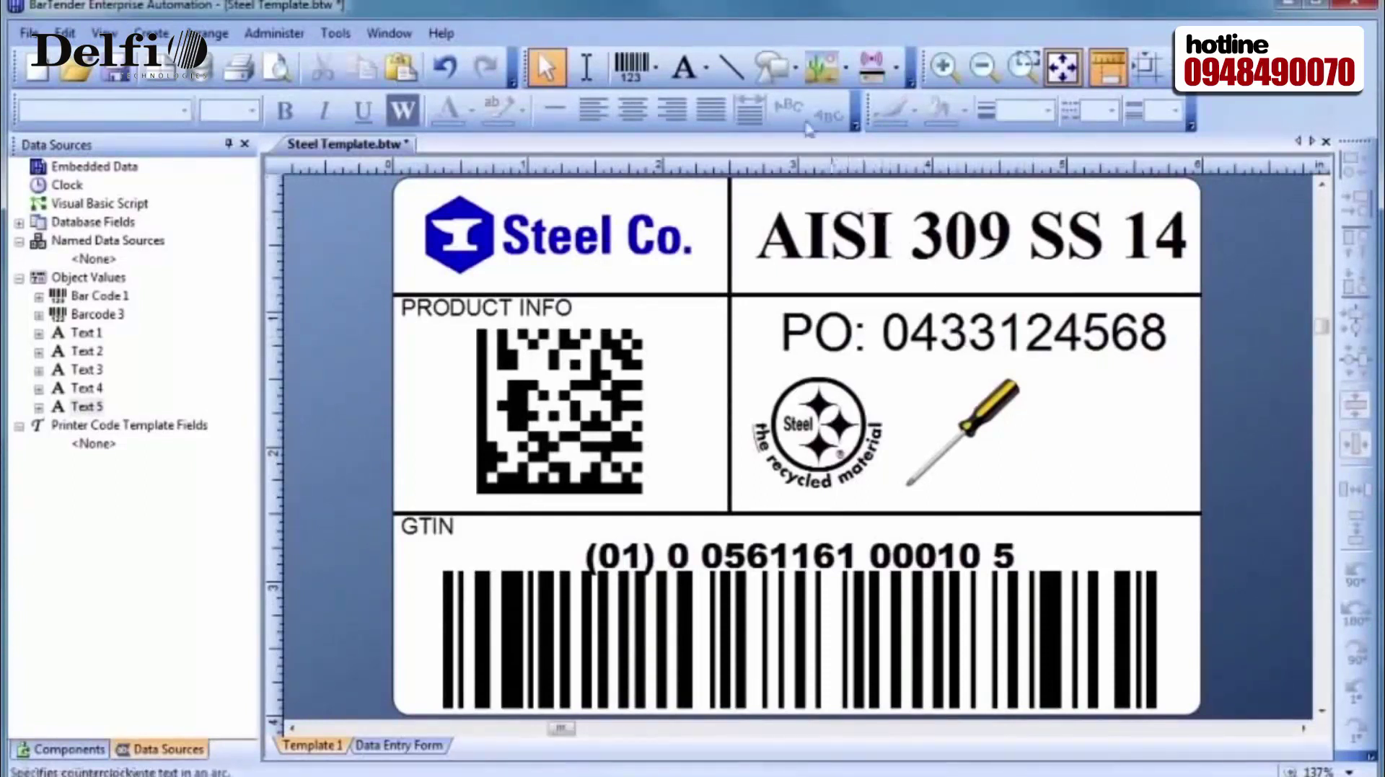
{"action": "left_click", "coordinate": [770, 75]}
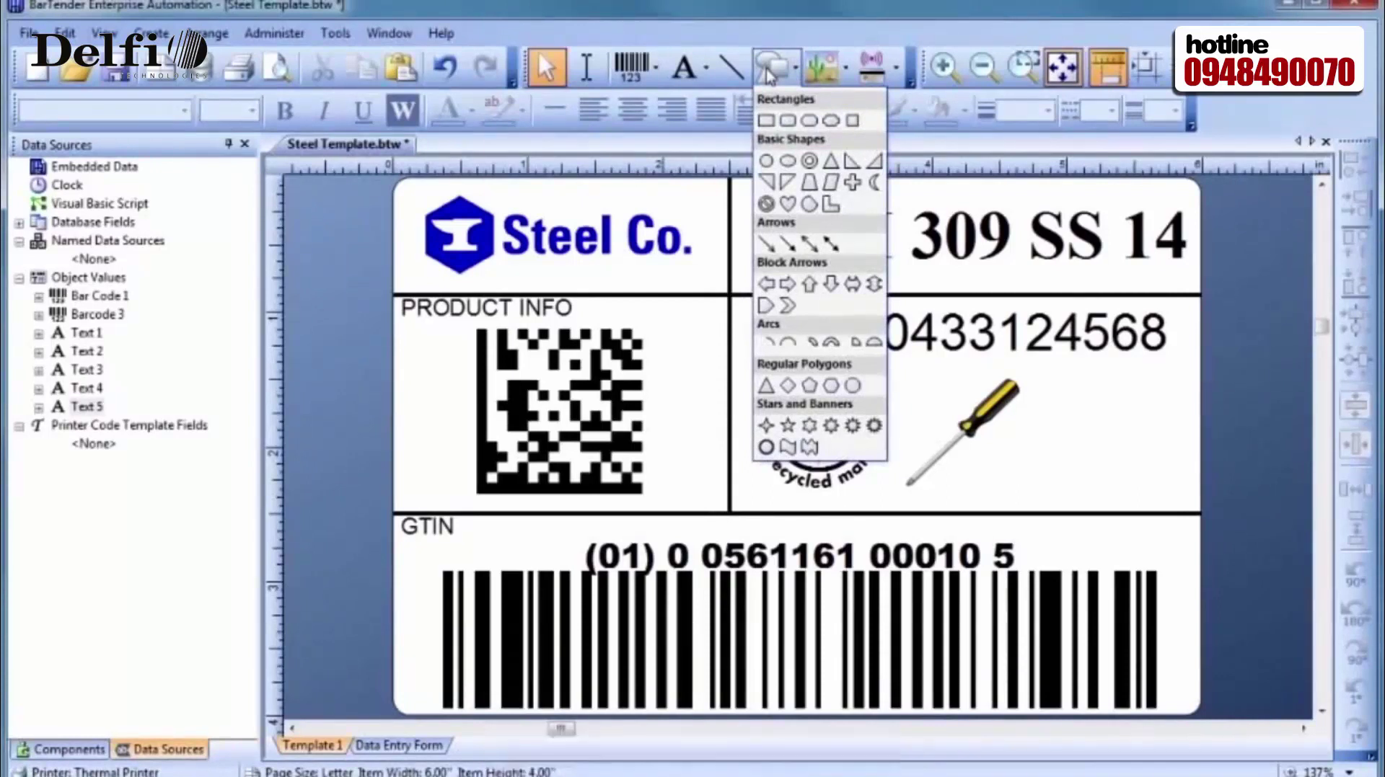
{"action": "left_click", "coordinate": [809, 285]}
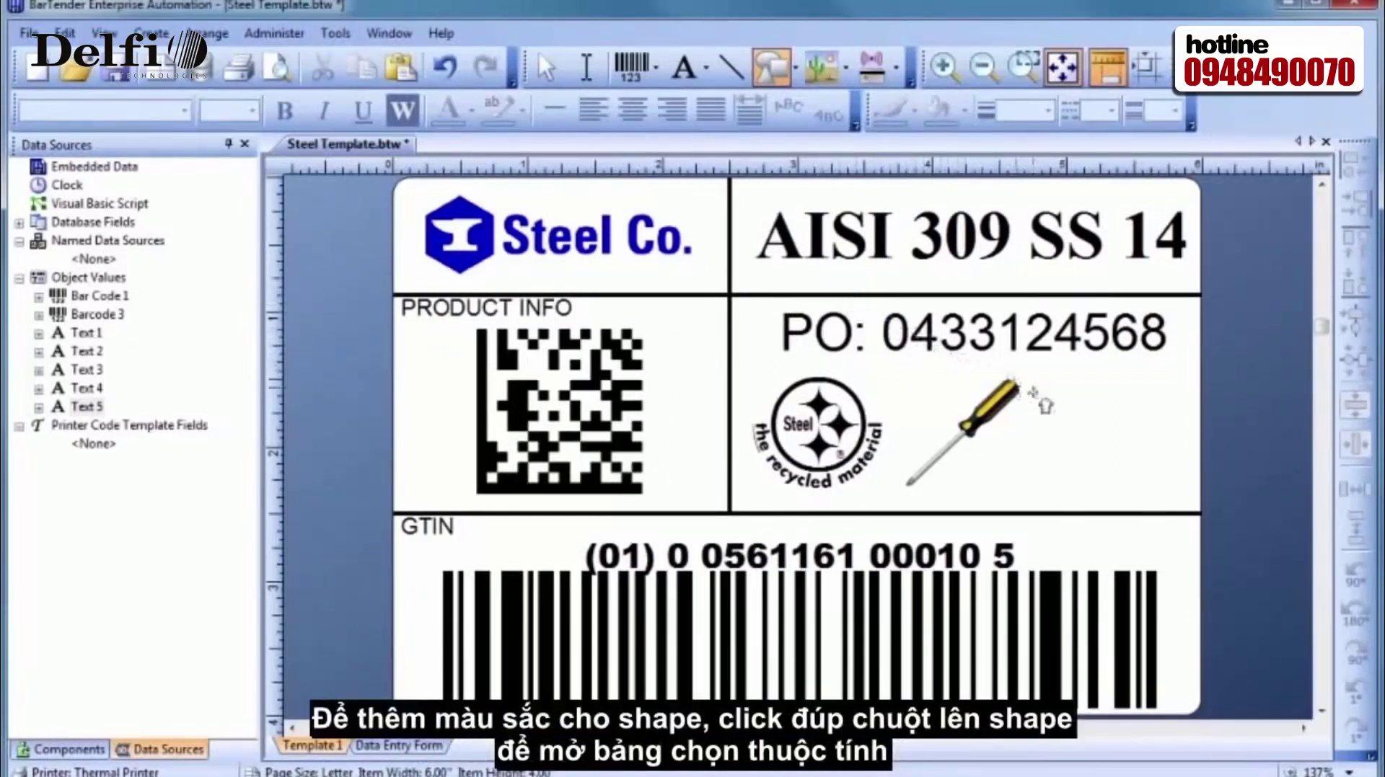
{"action": "left_click", "coordinate": [1106, 435]}
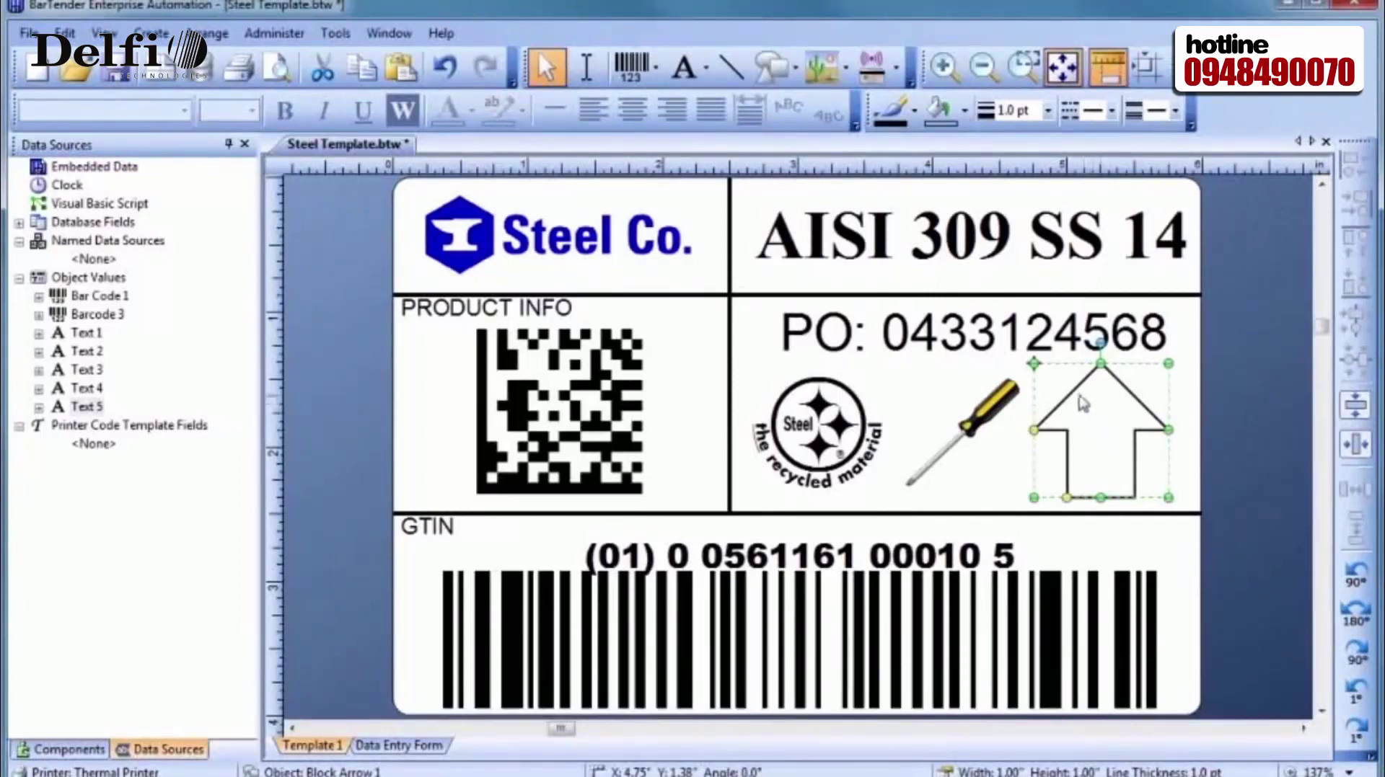
Step: Fill the block arrow with a linear gradient using the first preset, yellow through orange to dark red
{"action": "double_click", "coordinate": [1080, 402]}
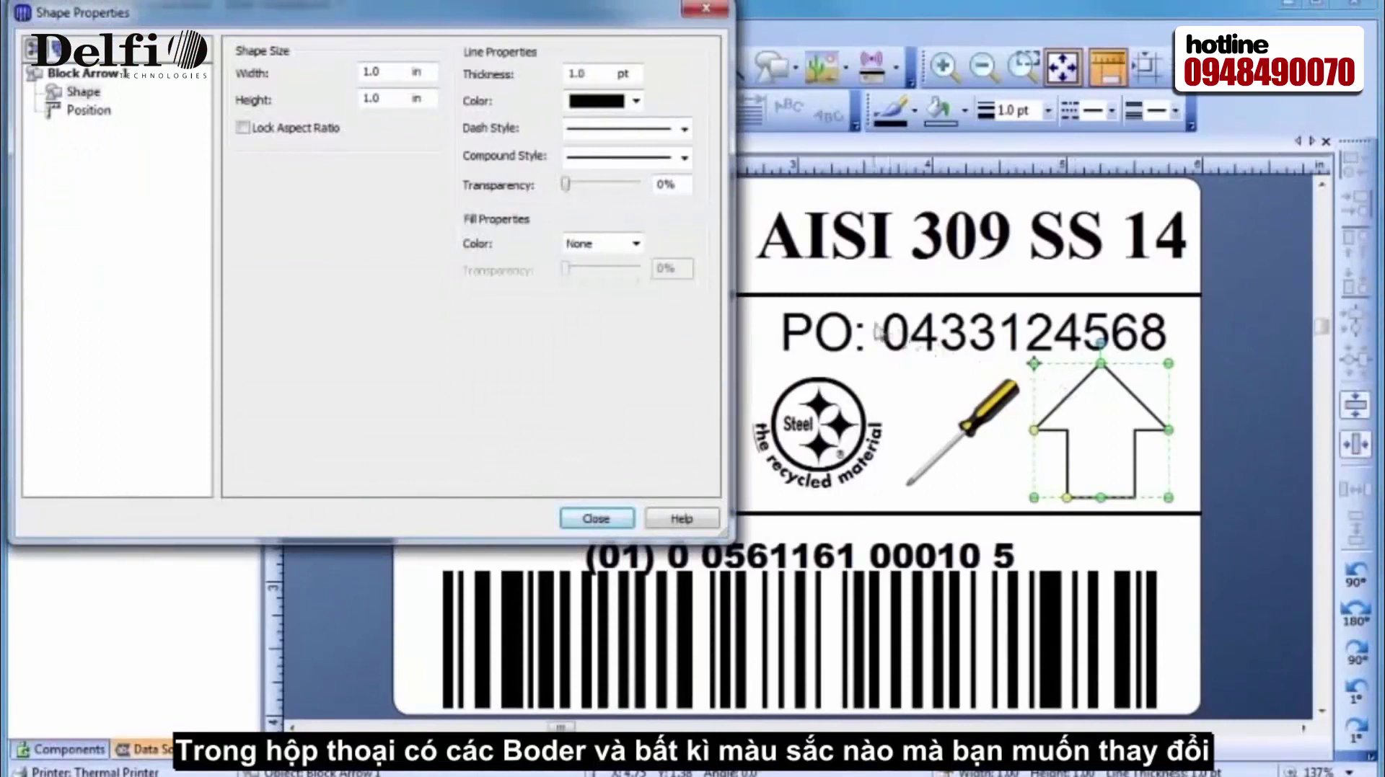
{"action": "left_click", "coordinate": [635, 245]}
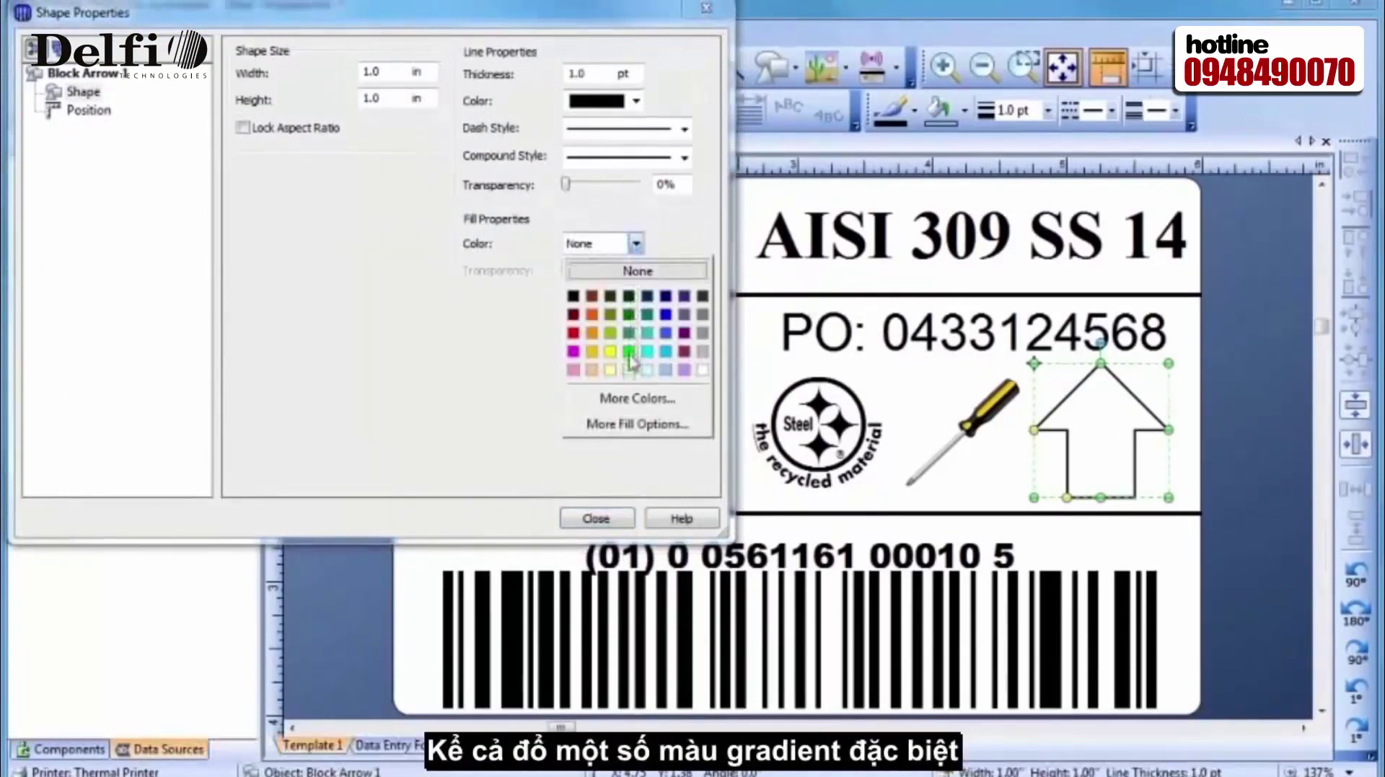
{"action": "left_click", "coordinate": [635, 425]}
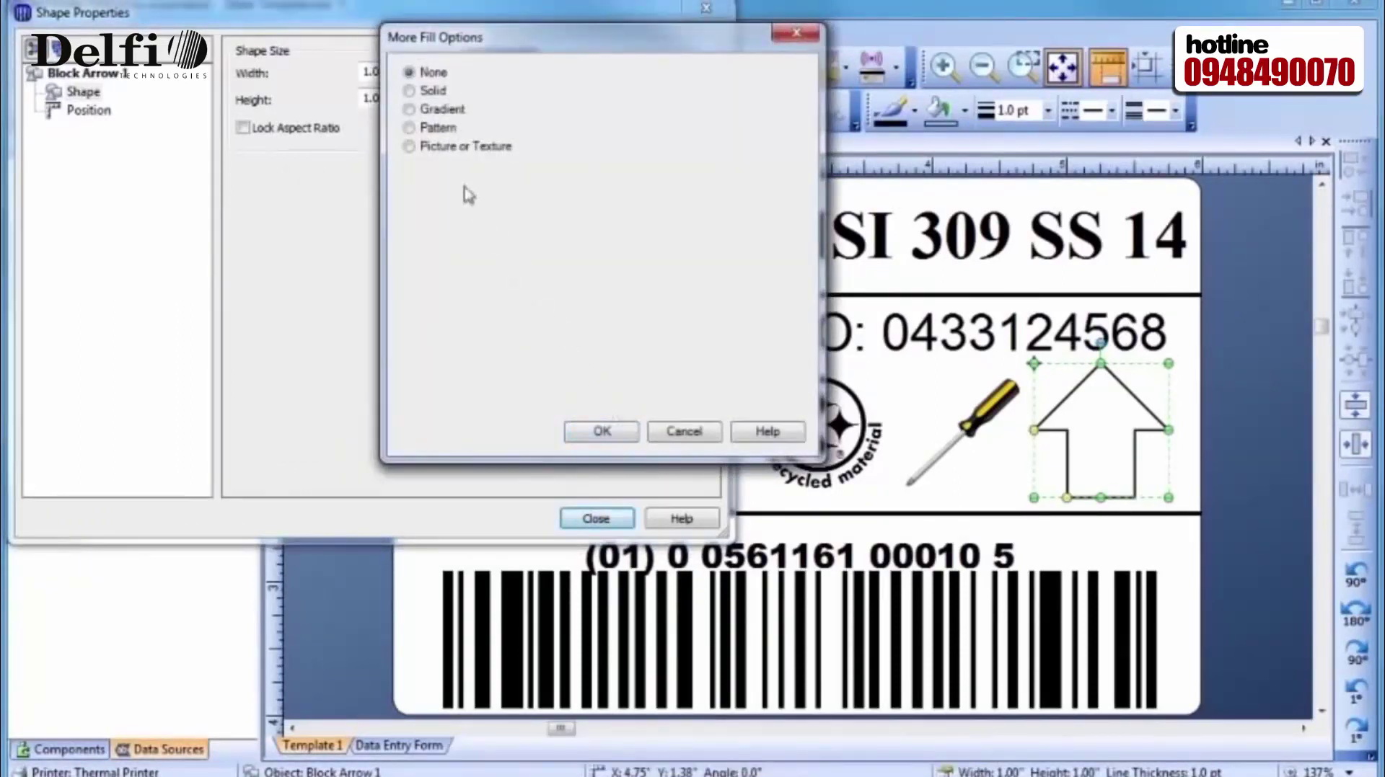
{"action": "left_click", "coordinate": [408, 109]}
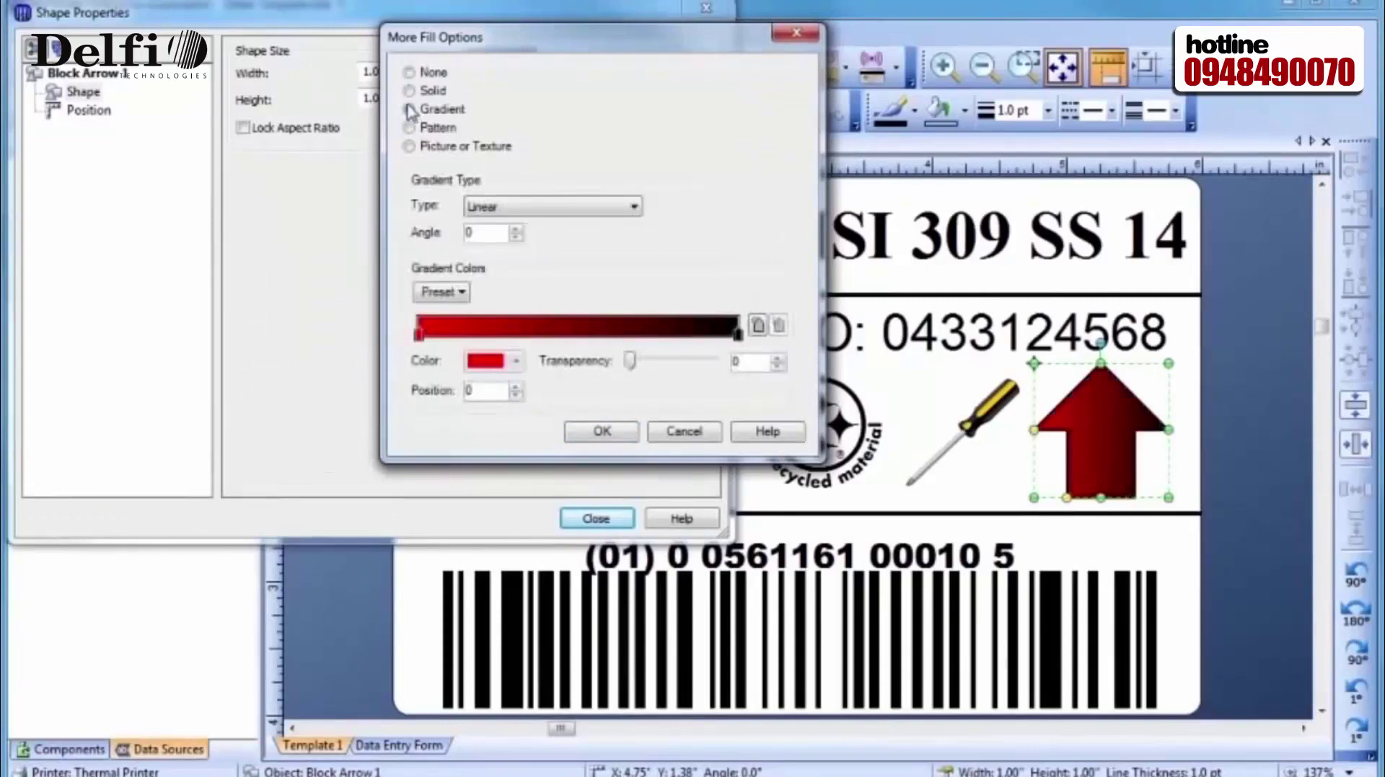
{"action": "left_click", "coordinate": [442, 293]}
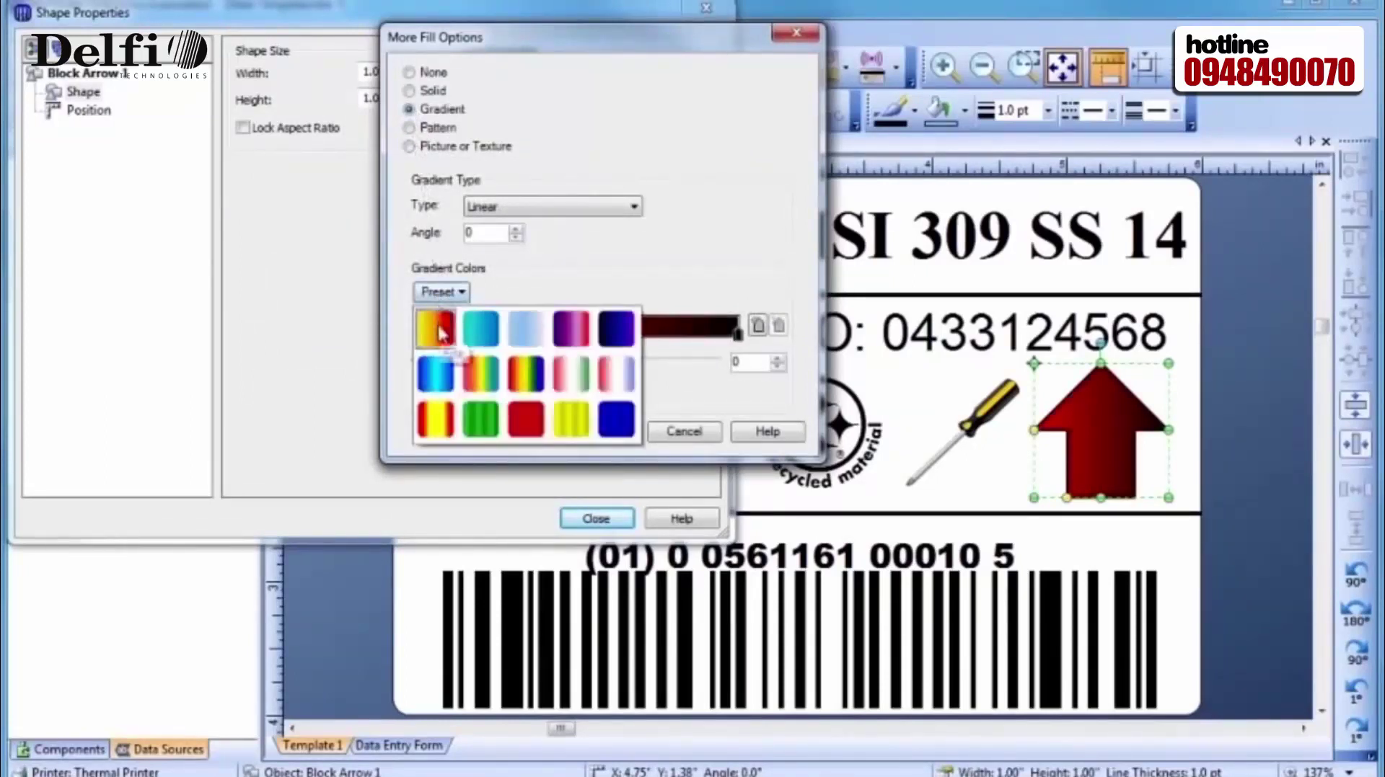
{"action": "left_click", "coordinate": [438, 330]}
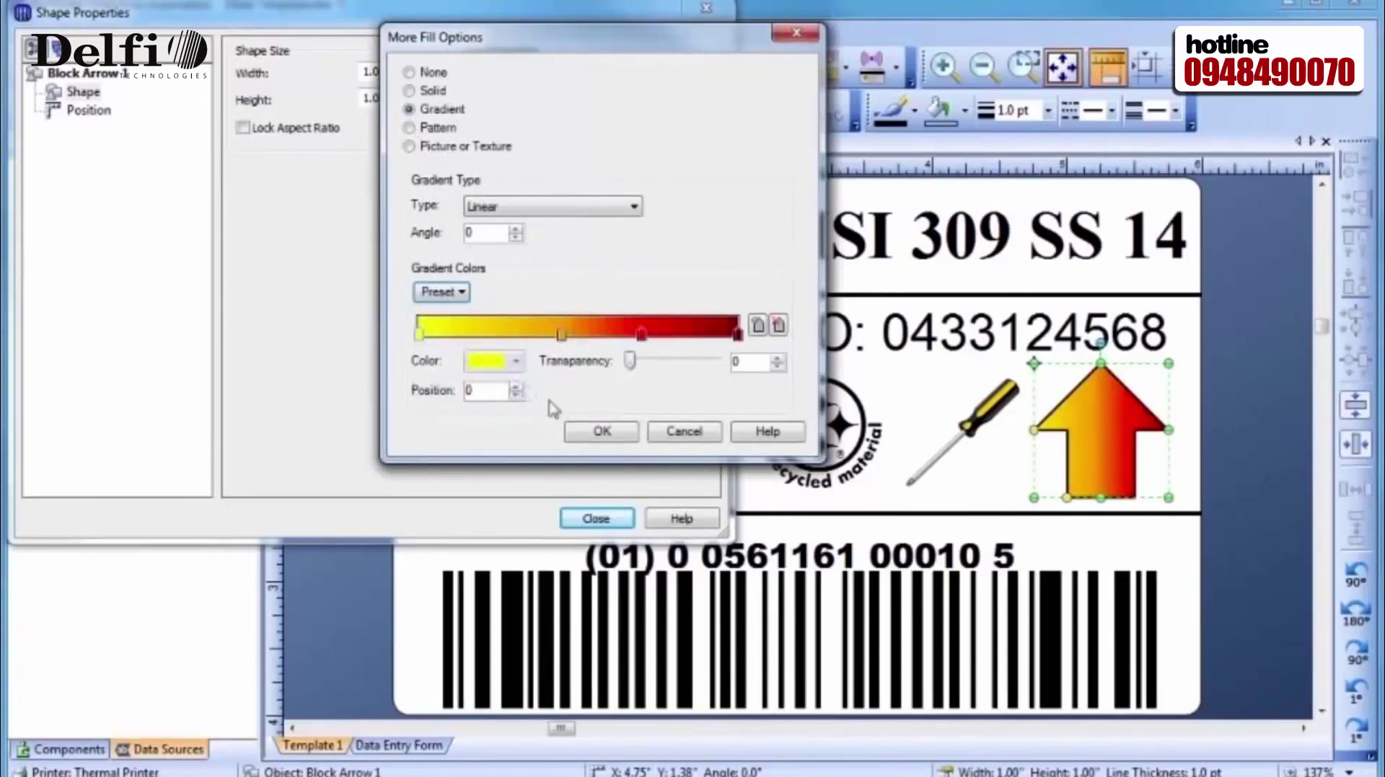
{"action": "left_click", "coordinate": [598, 434]}
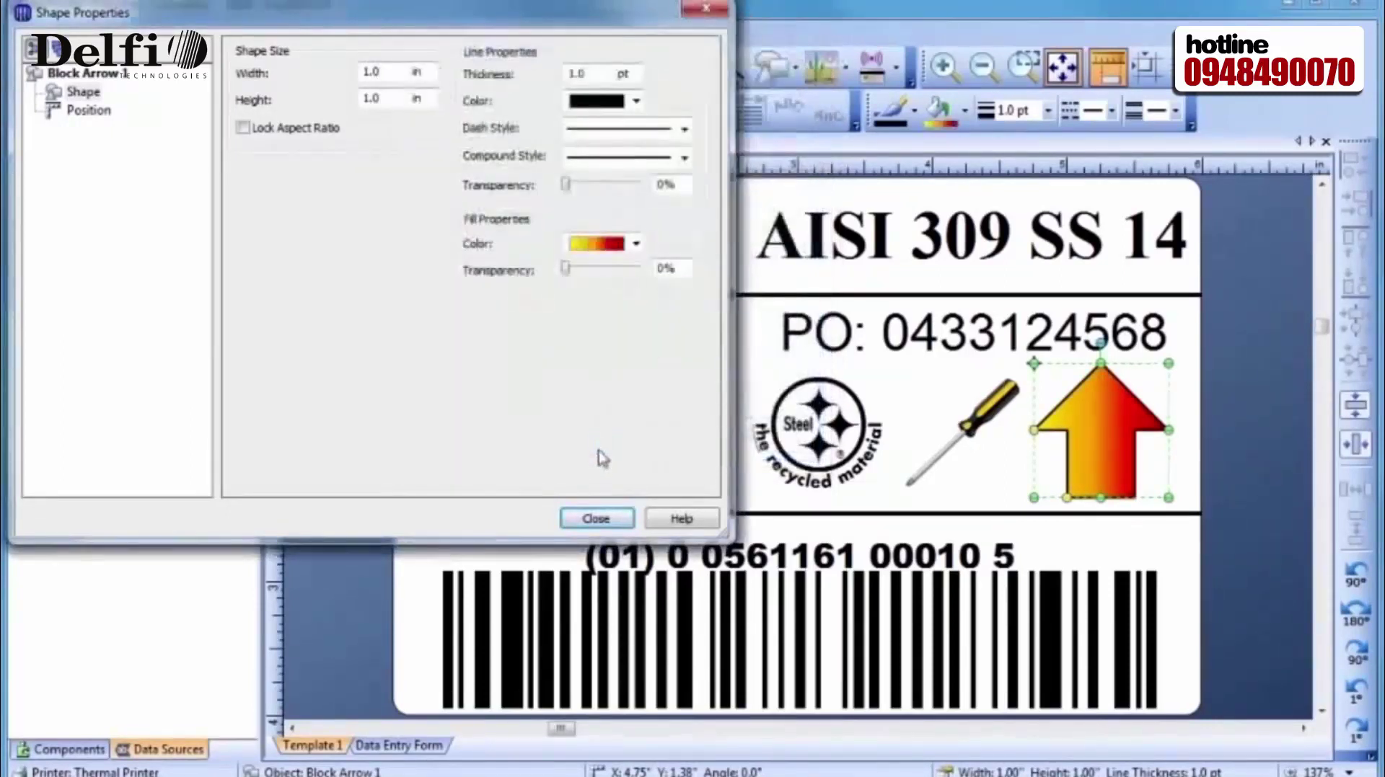
{"action": "left_click", "coordinate": [598, 520]}
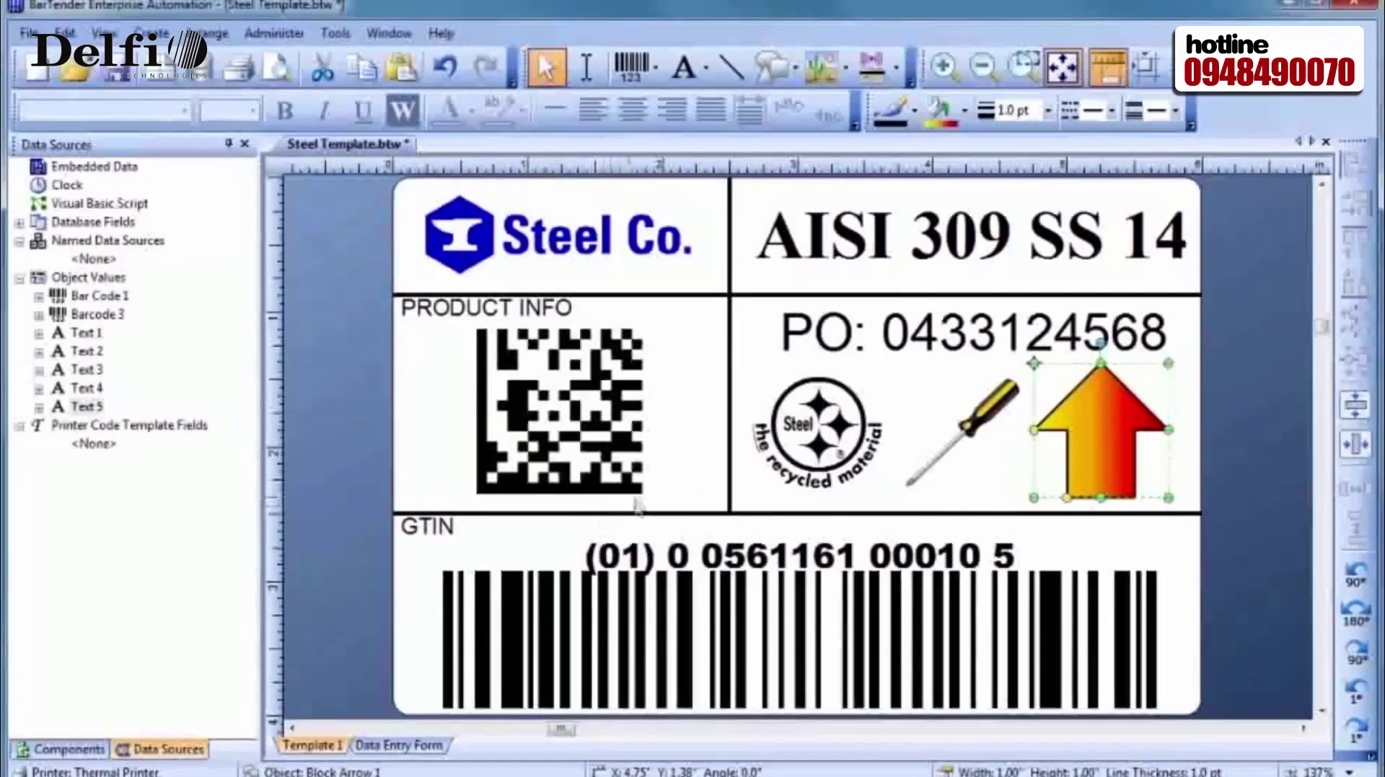
{"action": "left_click", "coordinate": [663, 497]}
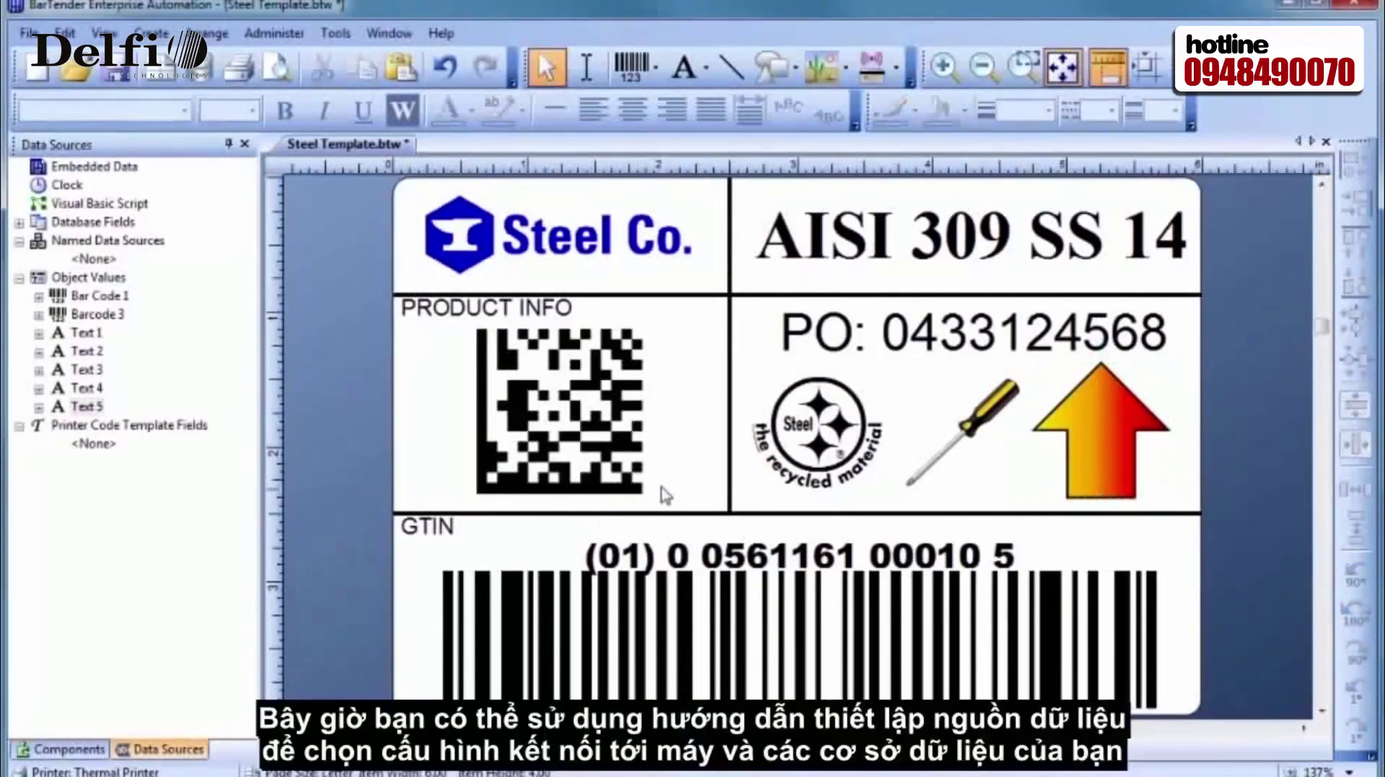